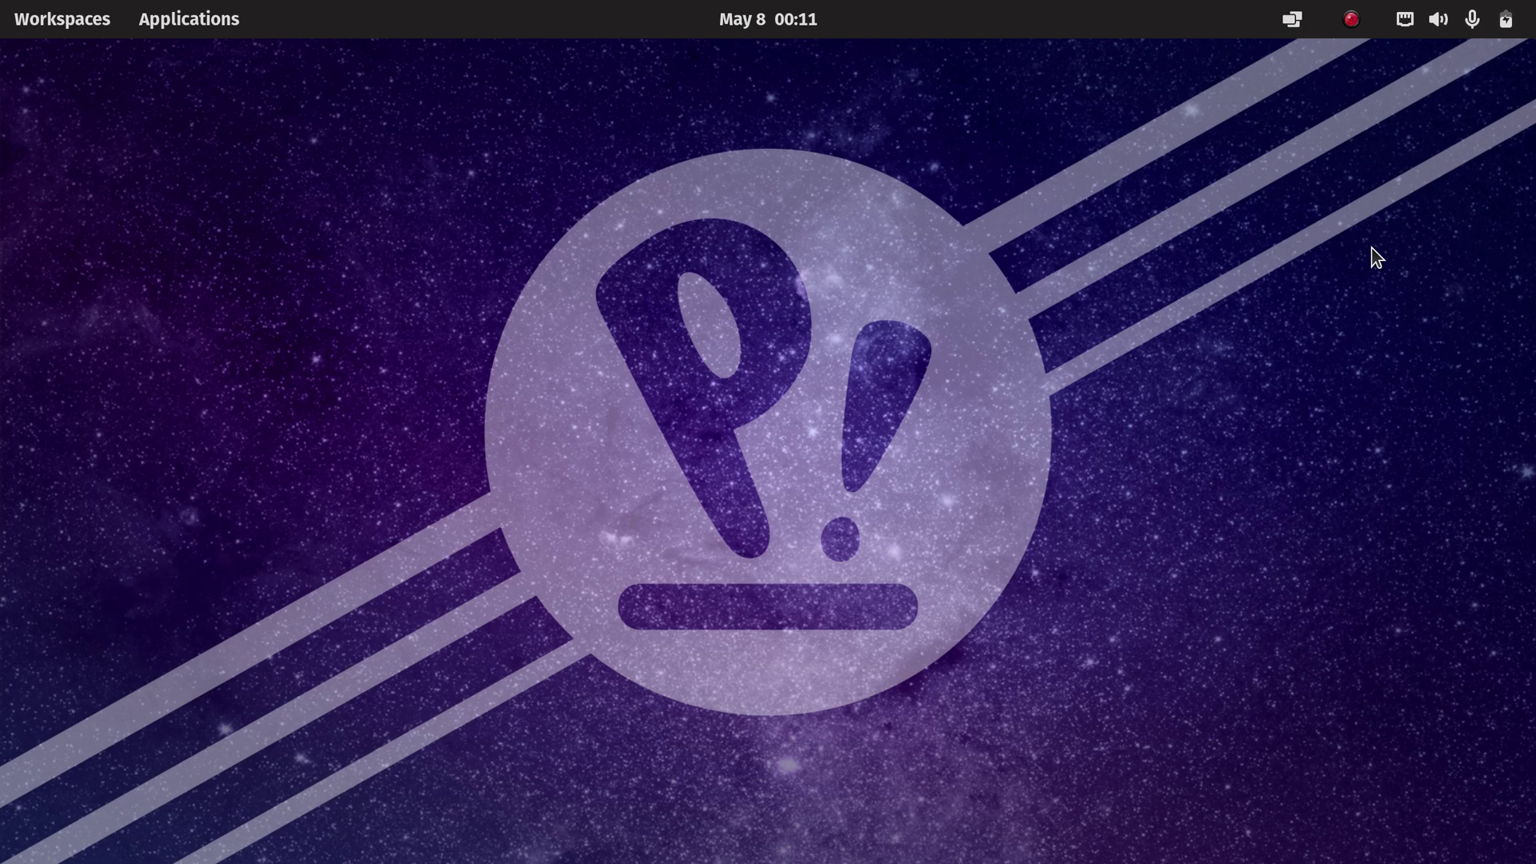
Open GNOME Settings and scroll the About page to review the graphics details.
mouse_move(2, 436)
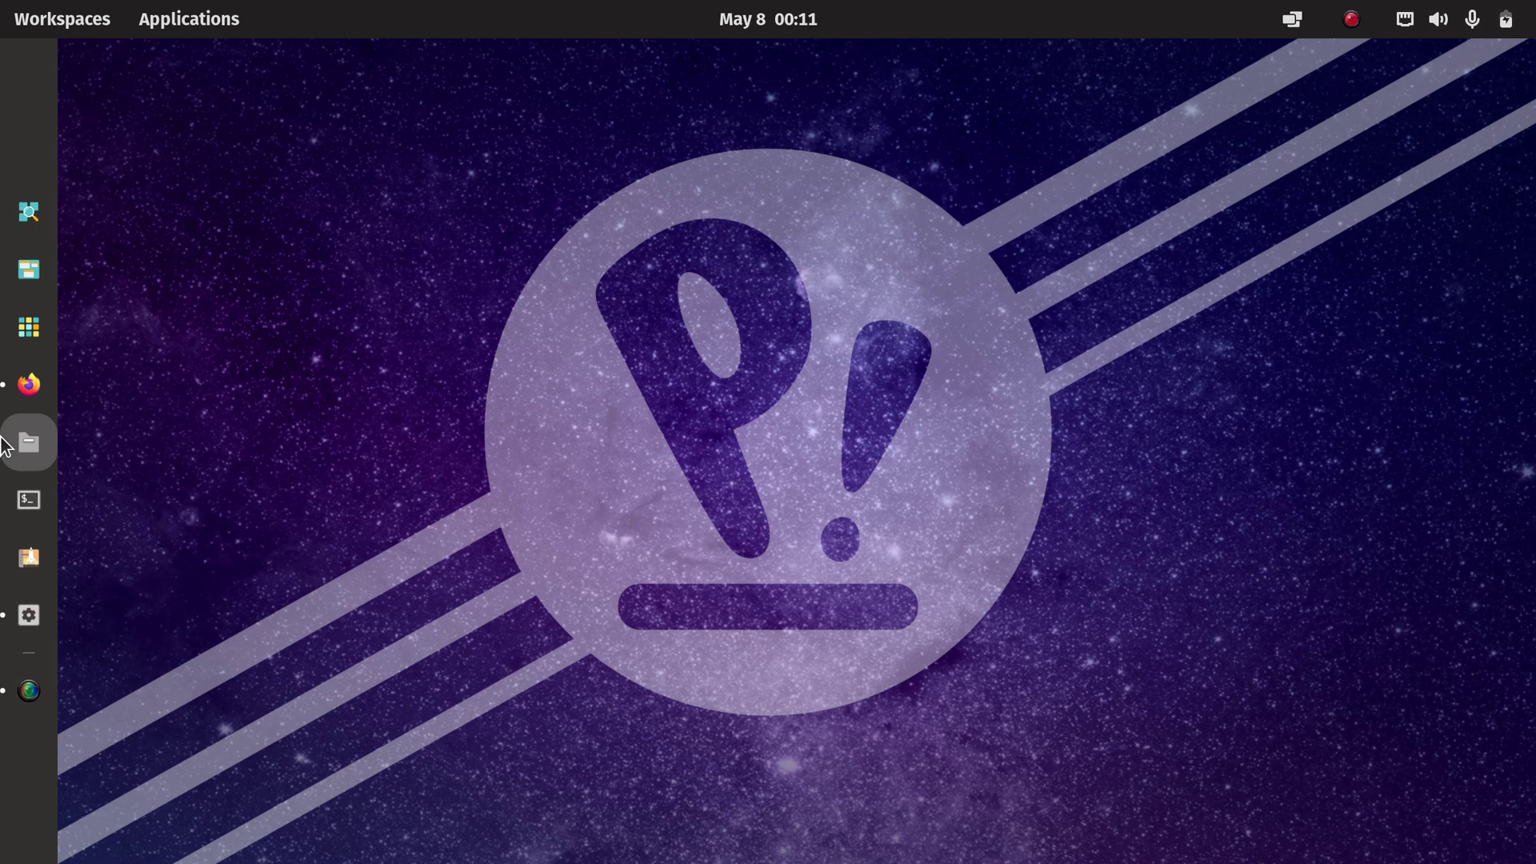
left_click(33, 619)
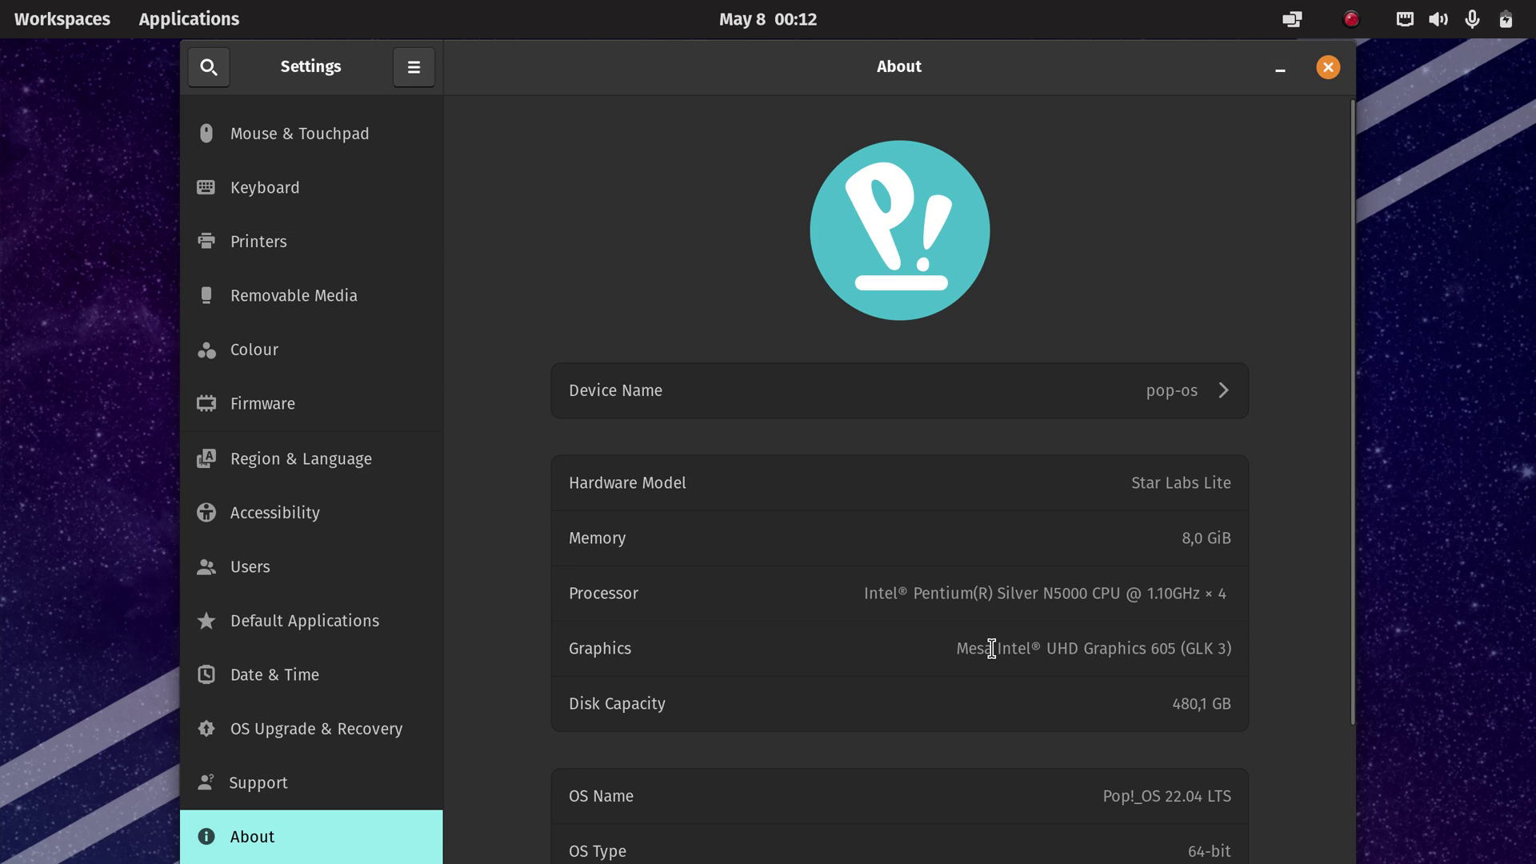
scroll(1316, 676, "down", 3)
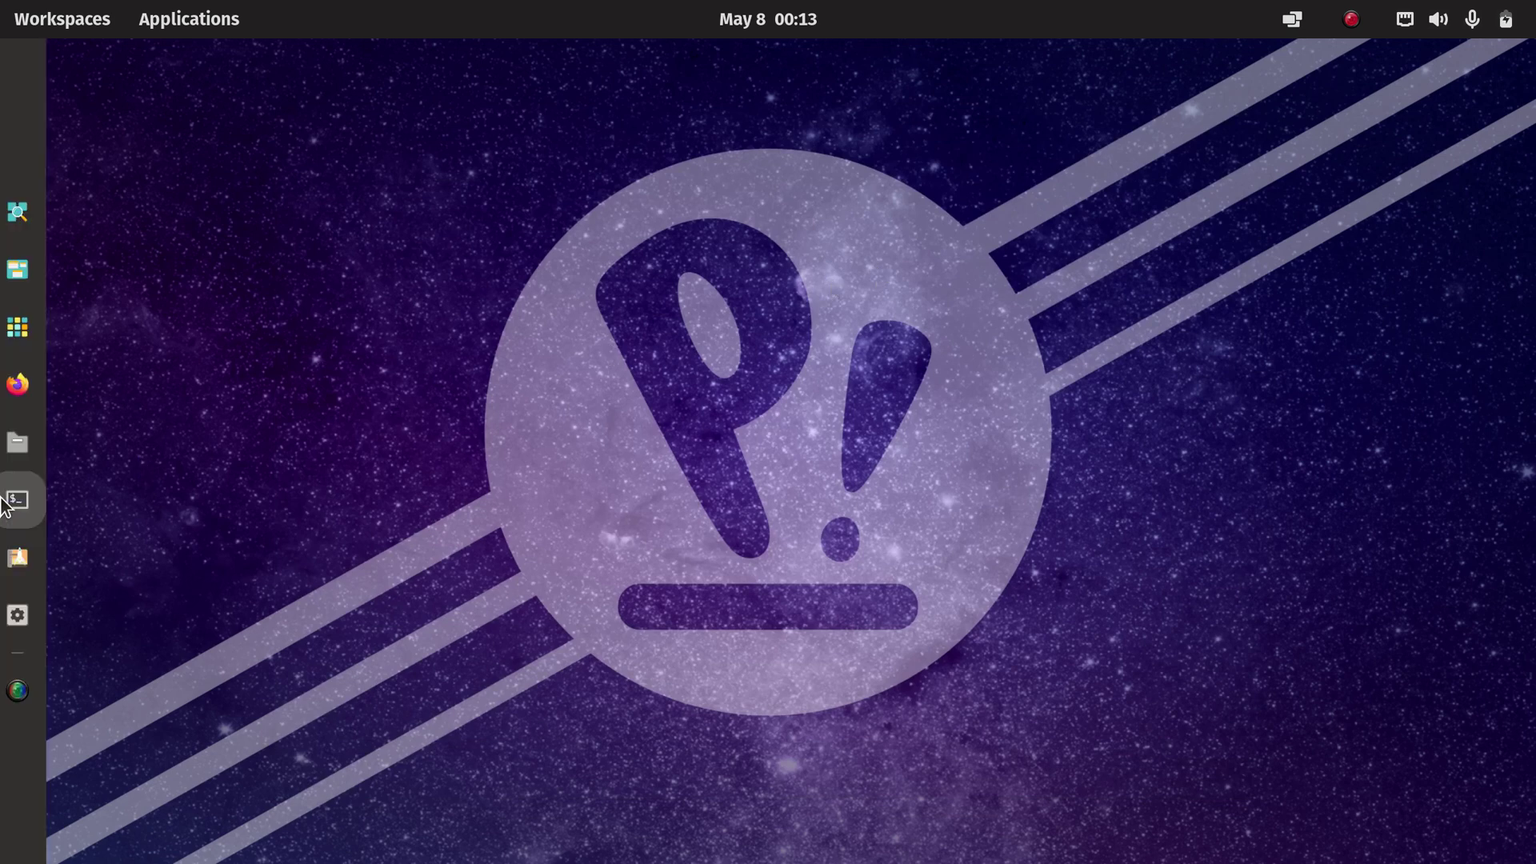
Bring the Firefox window with the UbuntuHandbook VA-API article to the front.
left_click(29, 386)
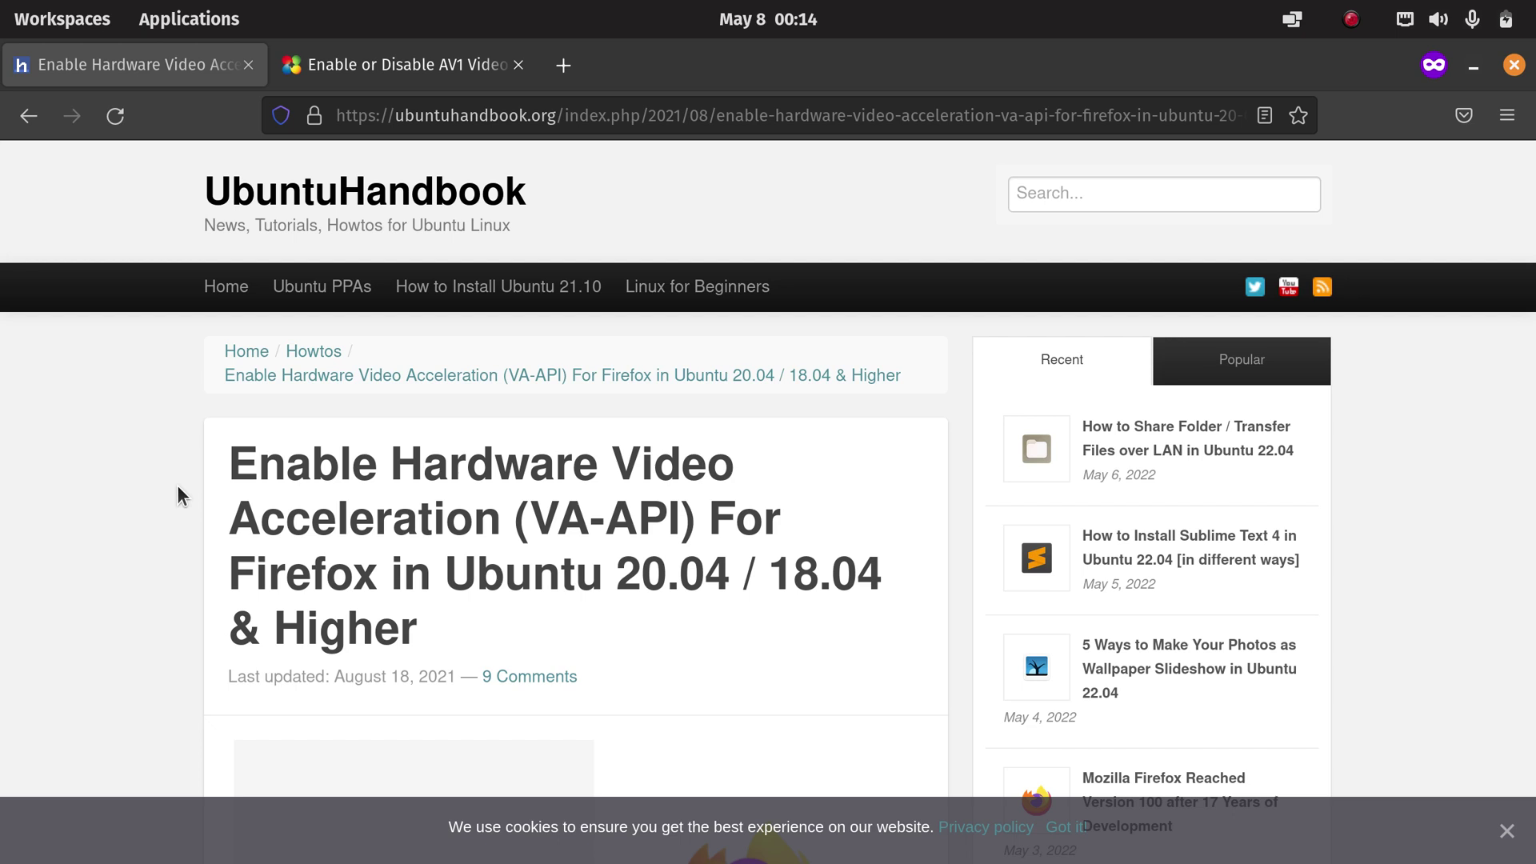
left_click(638, 113)
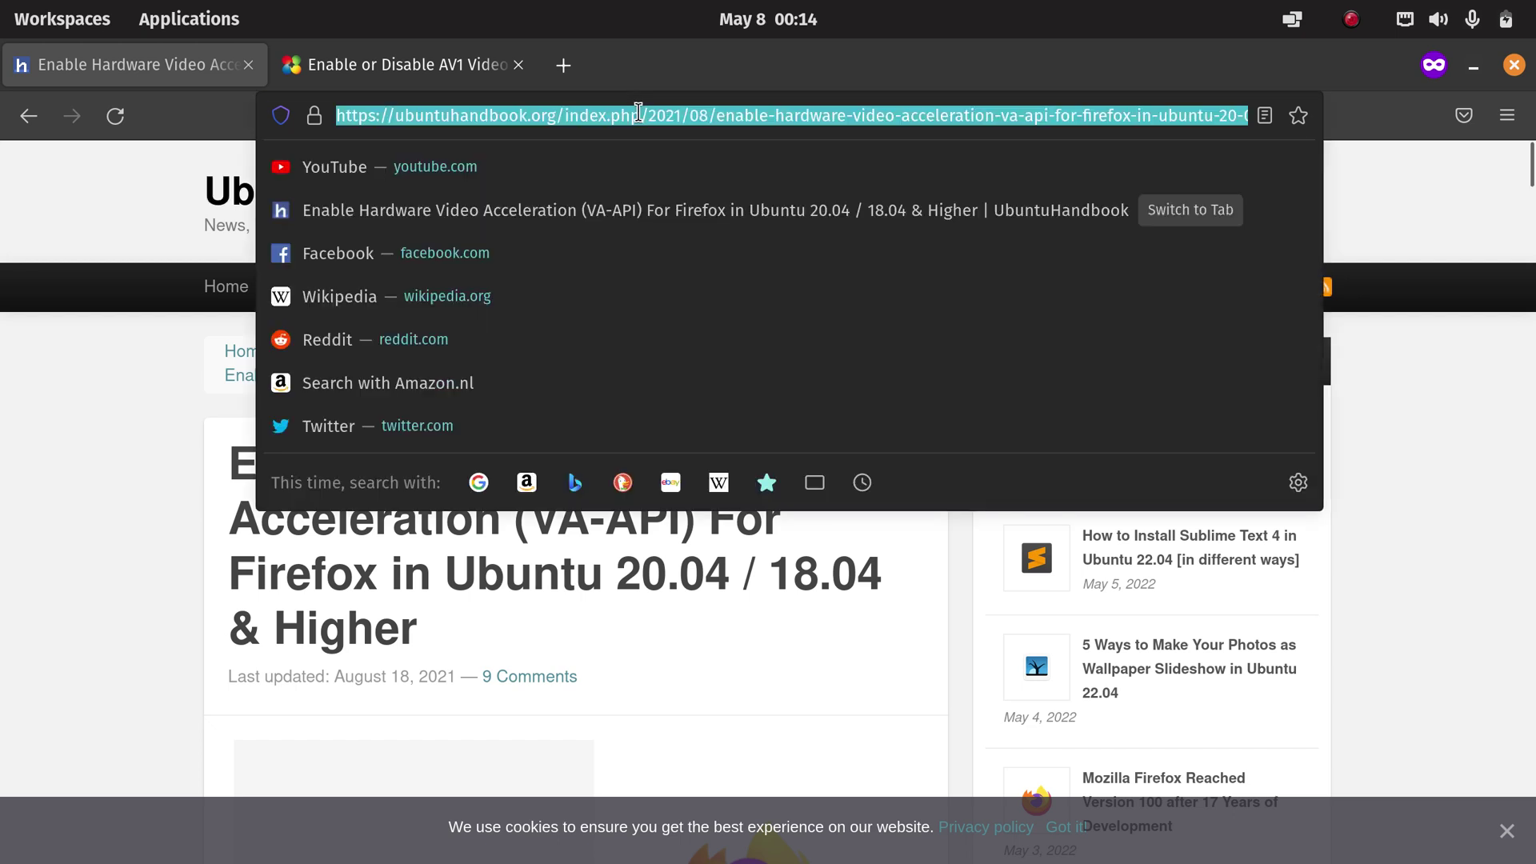
left_click(88, 386)
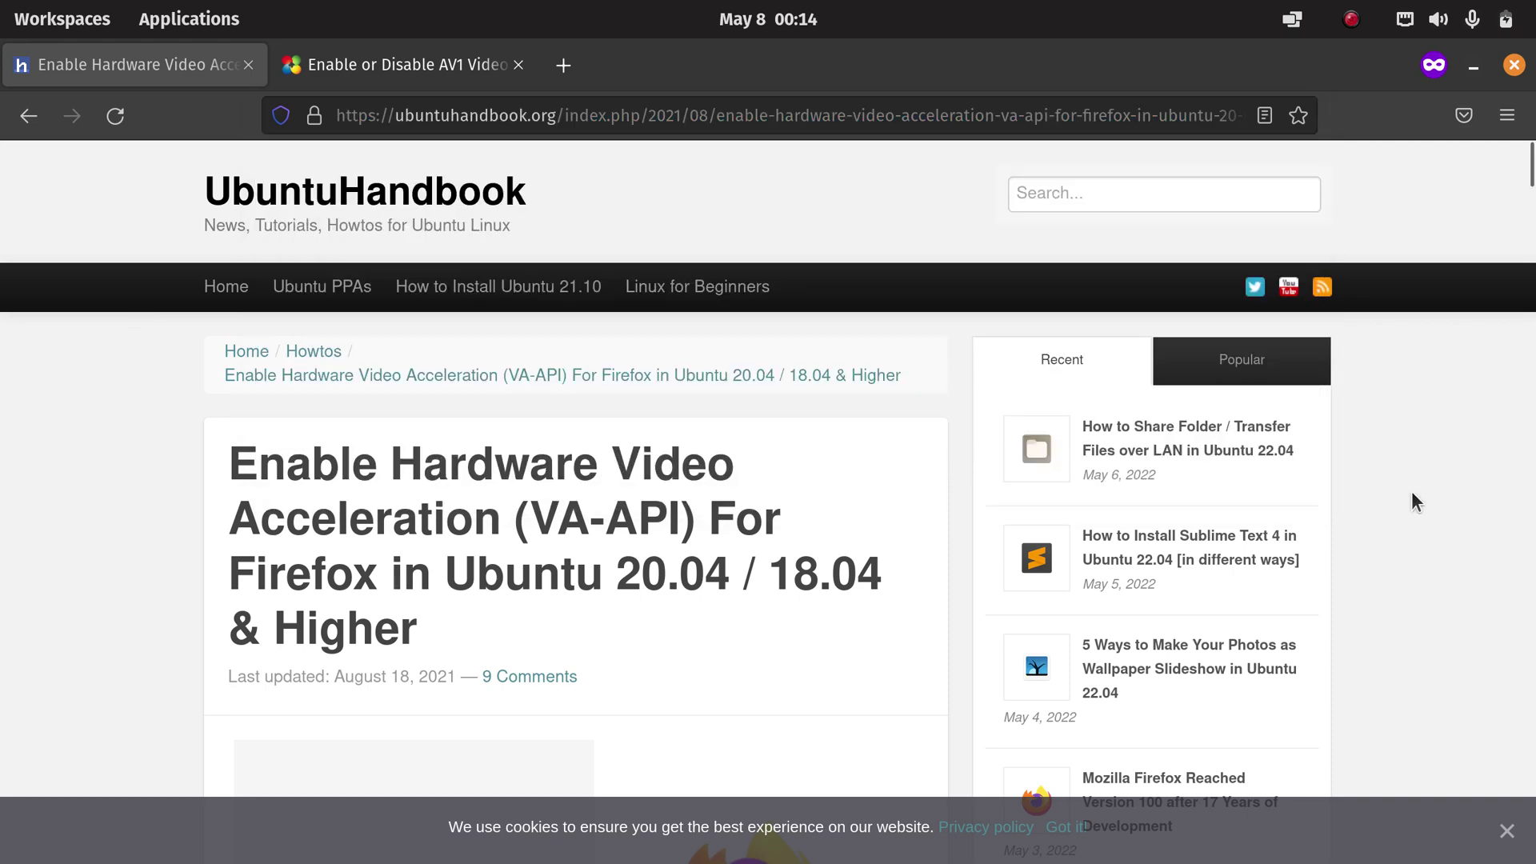
Scroll to 'Verify VA-API' and select the 'sudo apt install vainfo' command.
scroll(1412, 494, "down", 9)
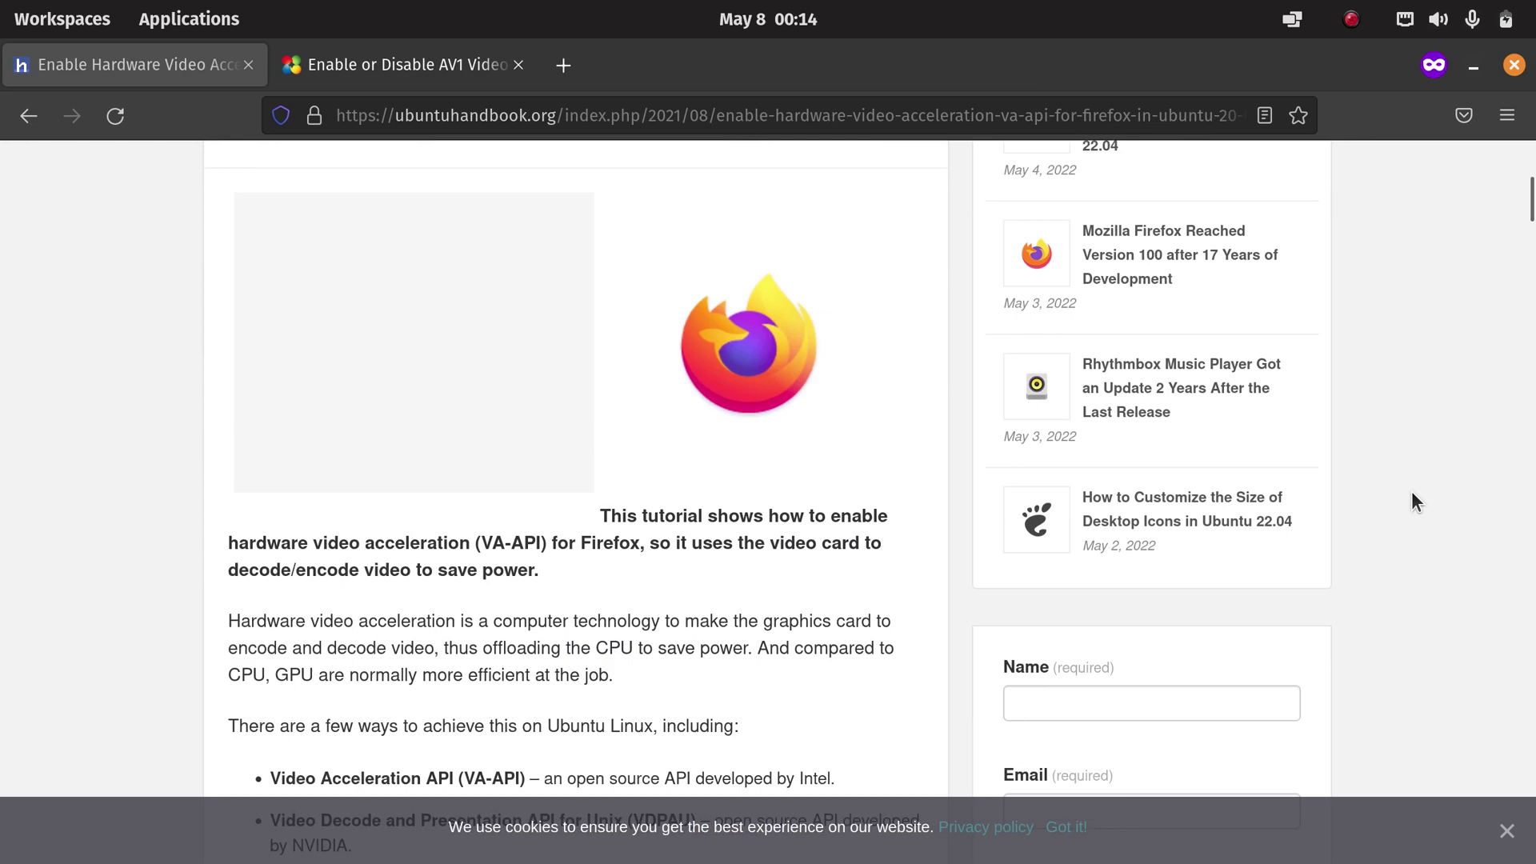
scroll(1412, 493, "down", 4)
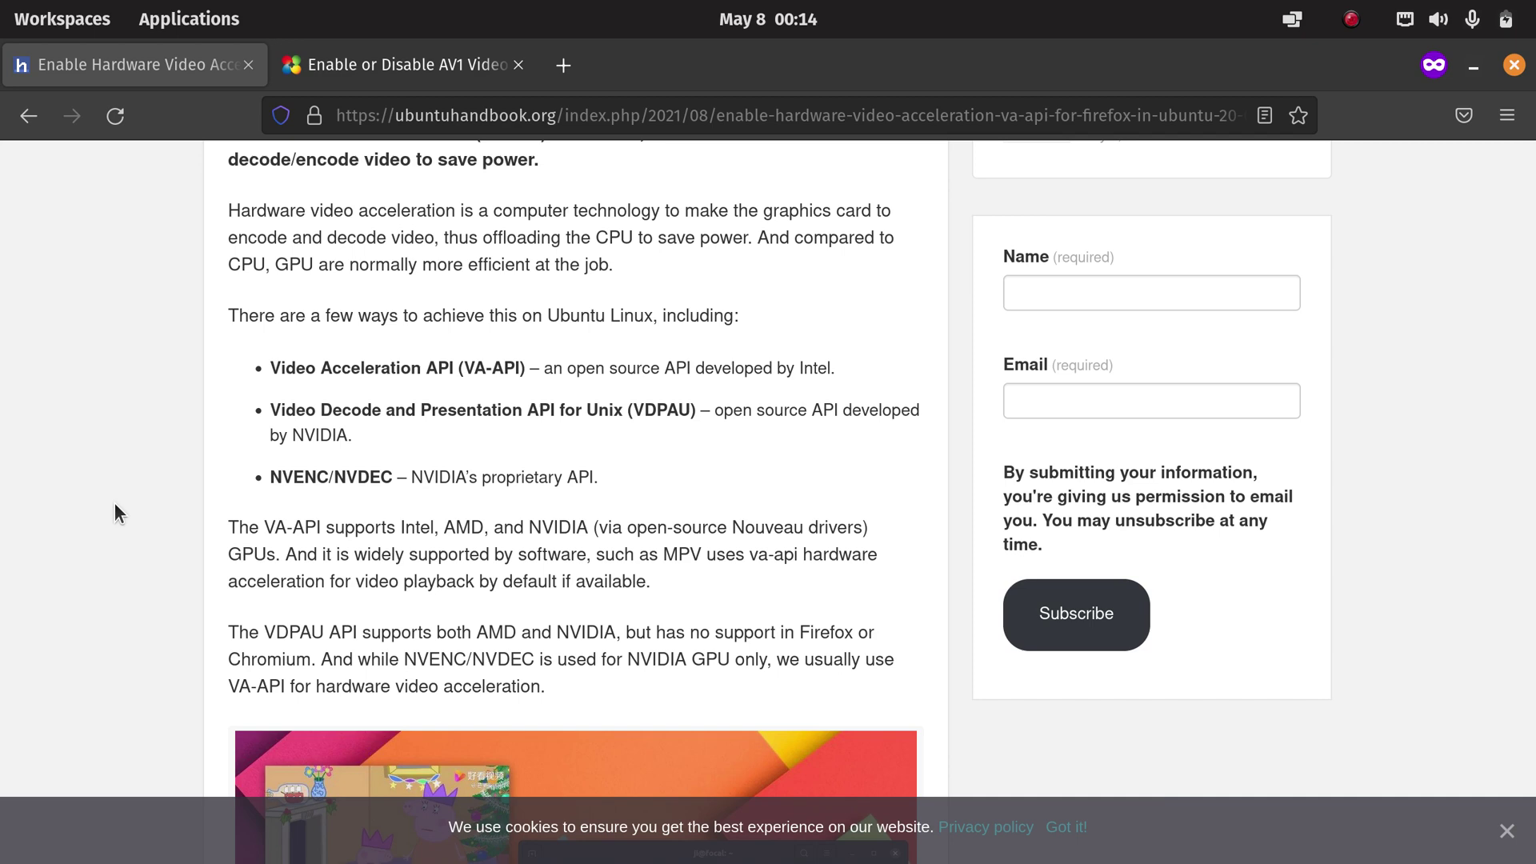
scroll(114, 504, "down", 7)
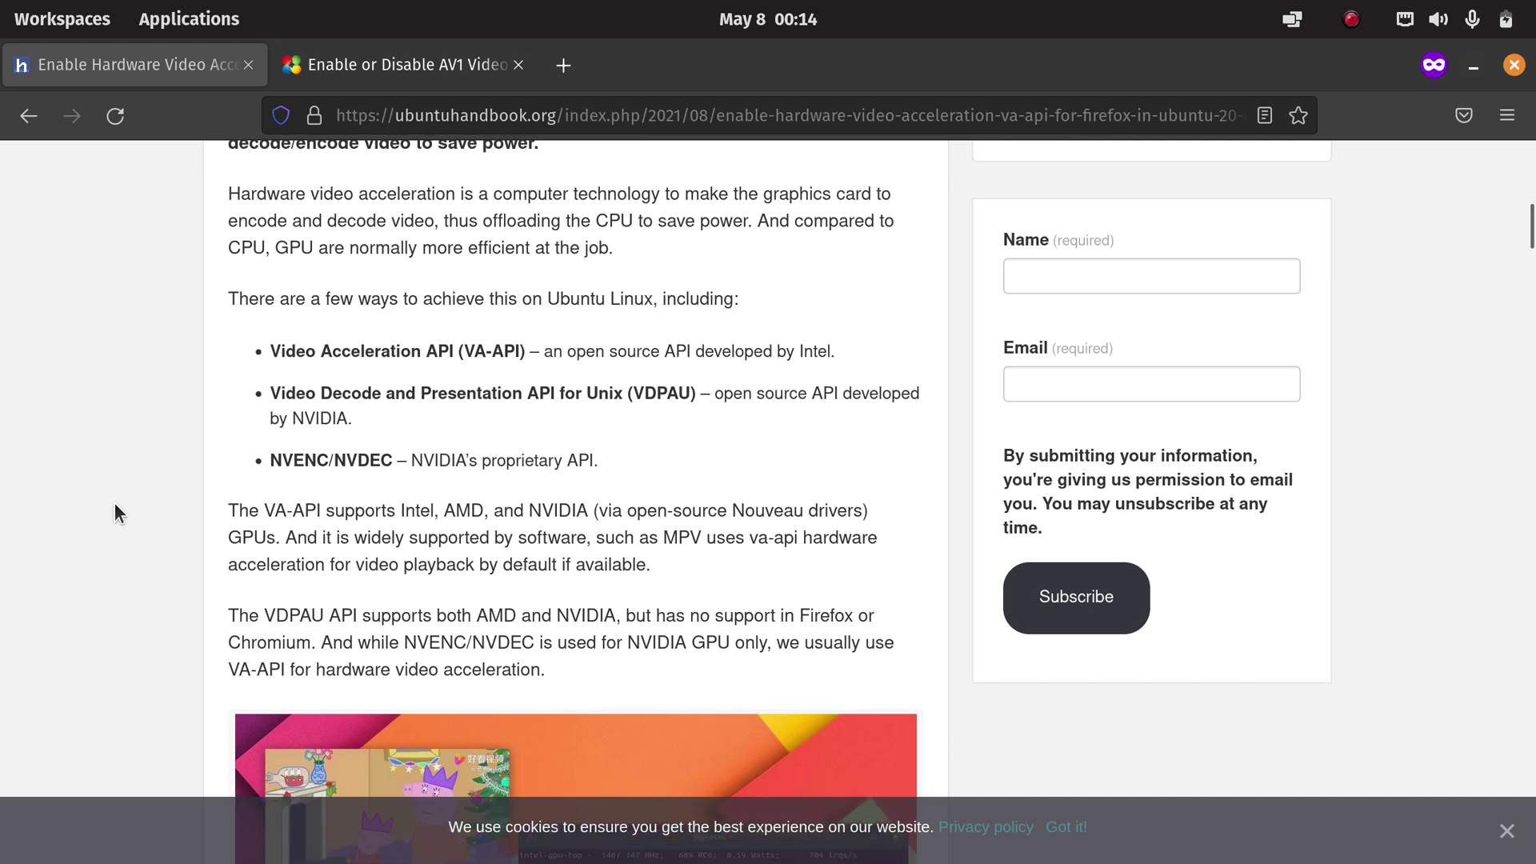
scroll(115, 505, "down", 3)
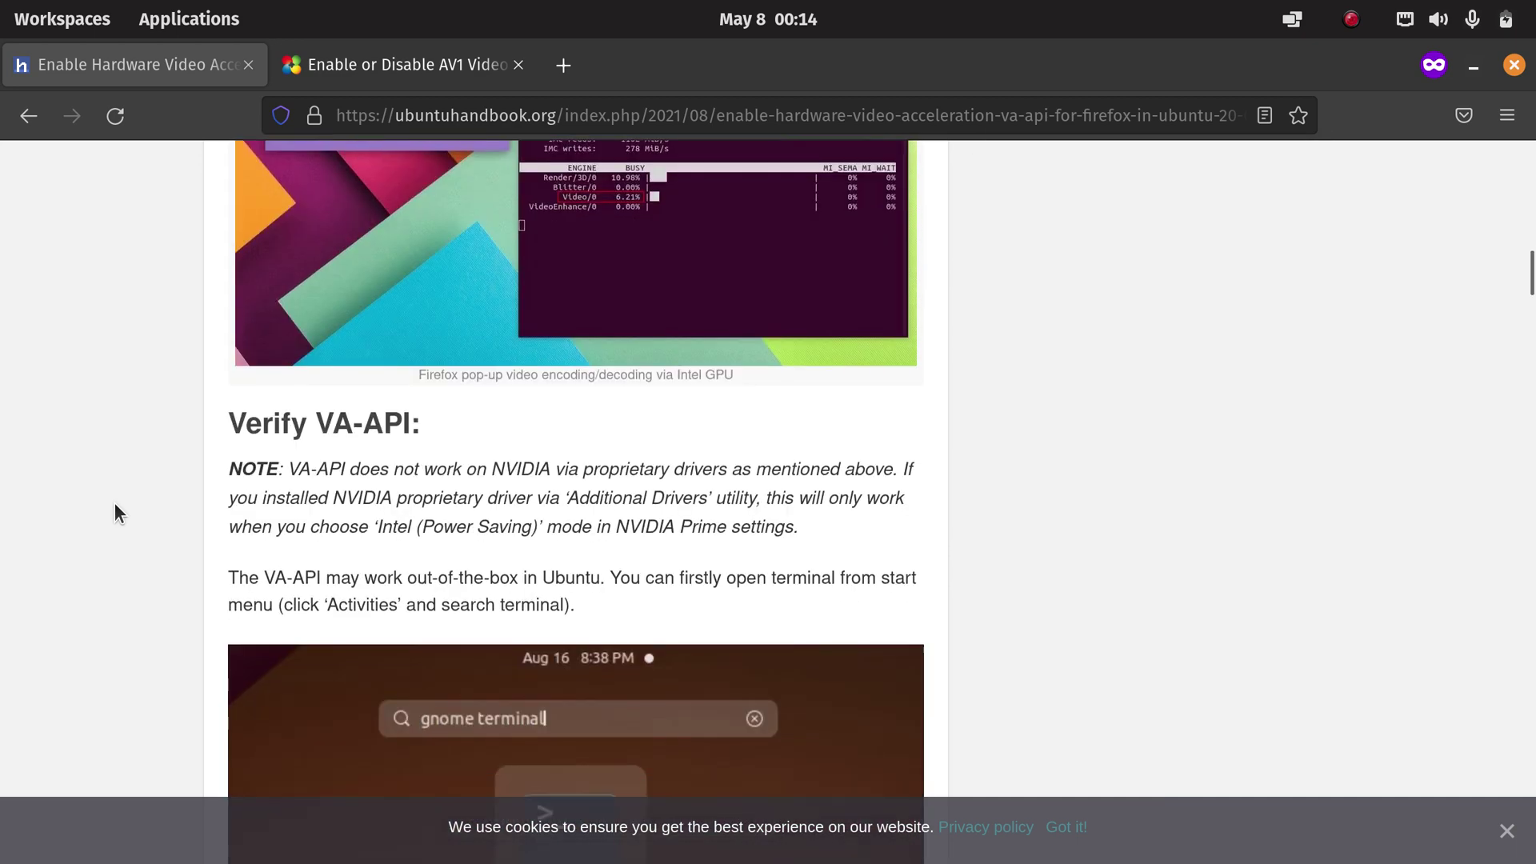
scroll(115, 504, "down", 5)
scroll(114, 505, "down", 4)
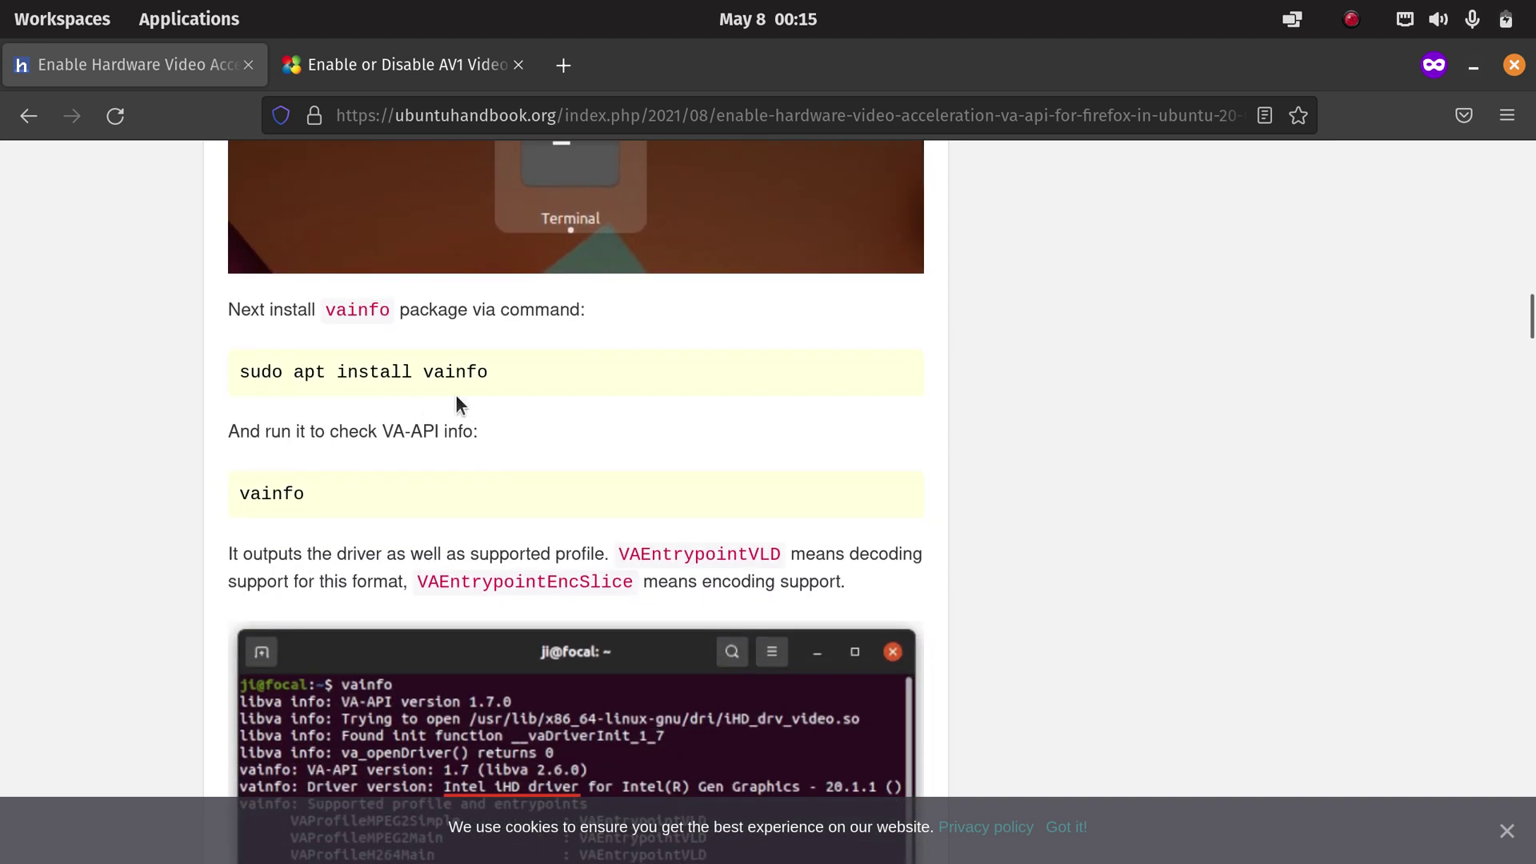
left_click_drag(503, 371, 241, 368)
key("ctrl+c")
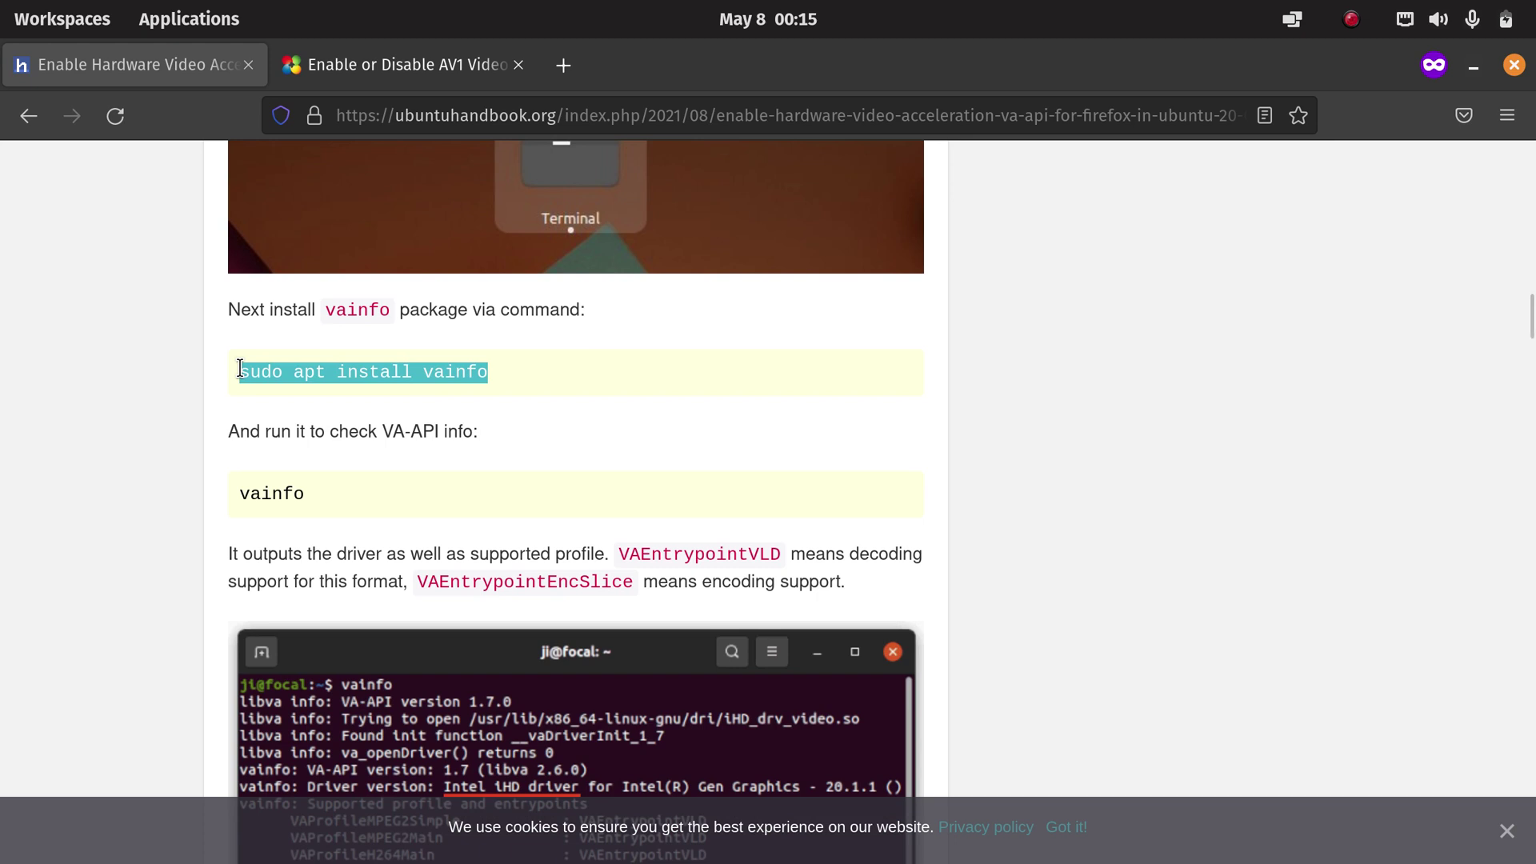
Run the pasted 'sudo apt install vainfo' in a new Terminal, entering the sudo password.
mouse_move(7, 432)
left_click(26, 501)
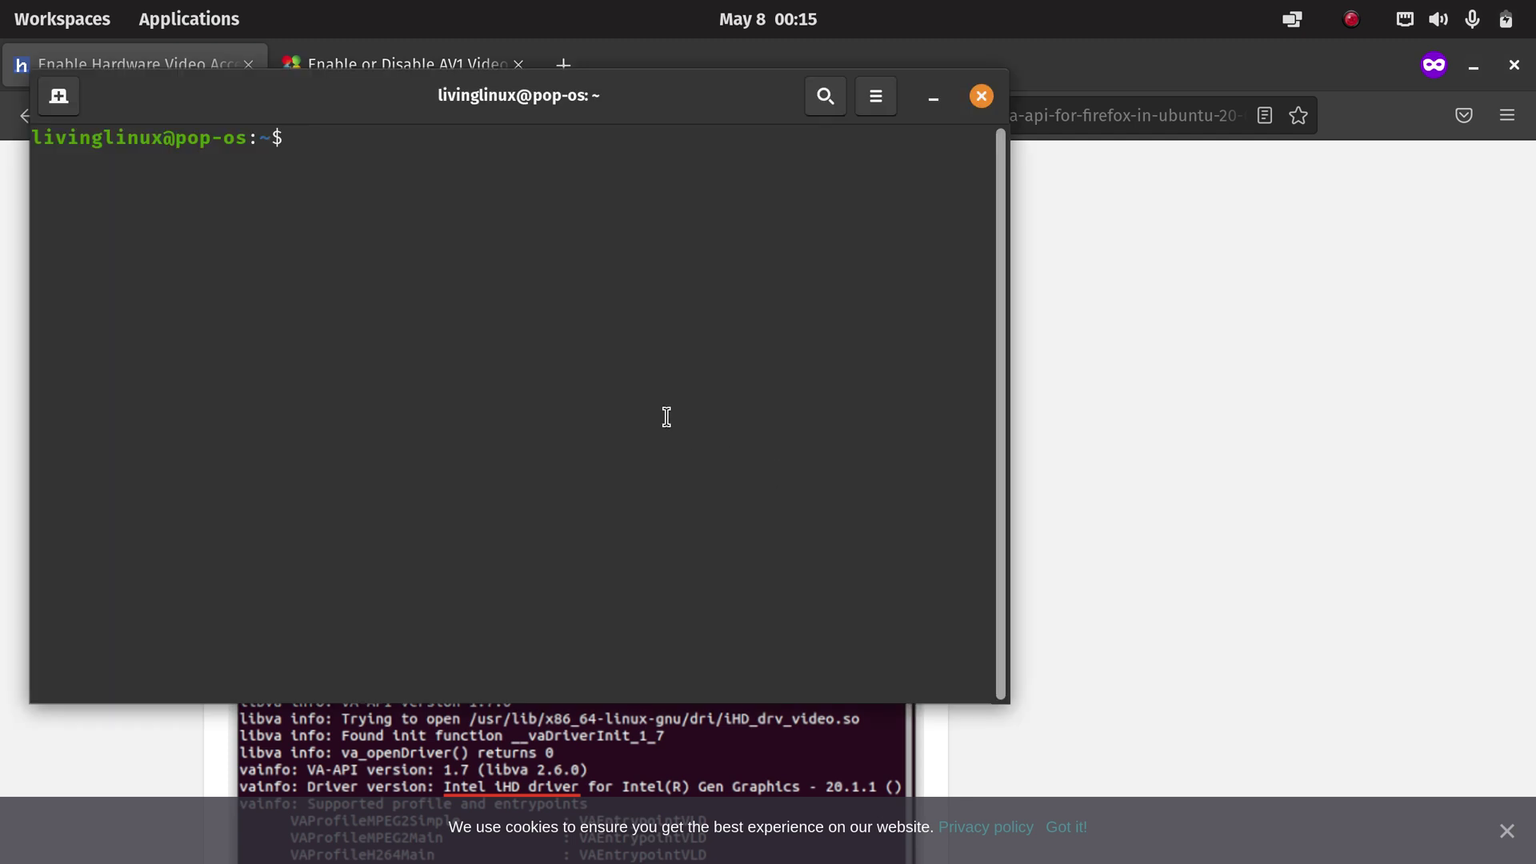
key("ctrl+shift+v")
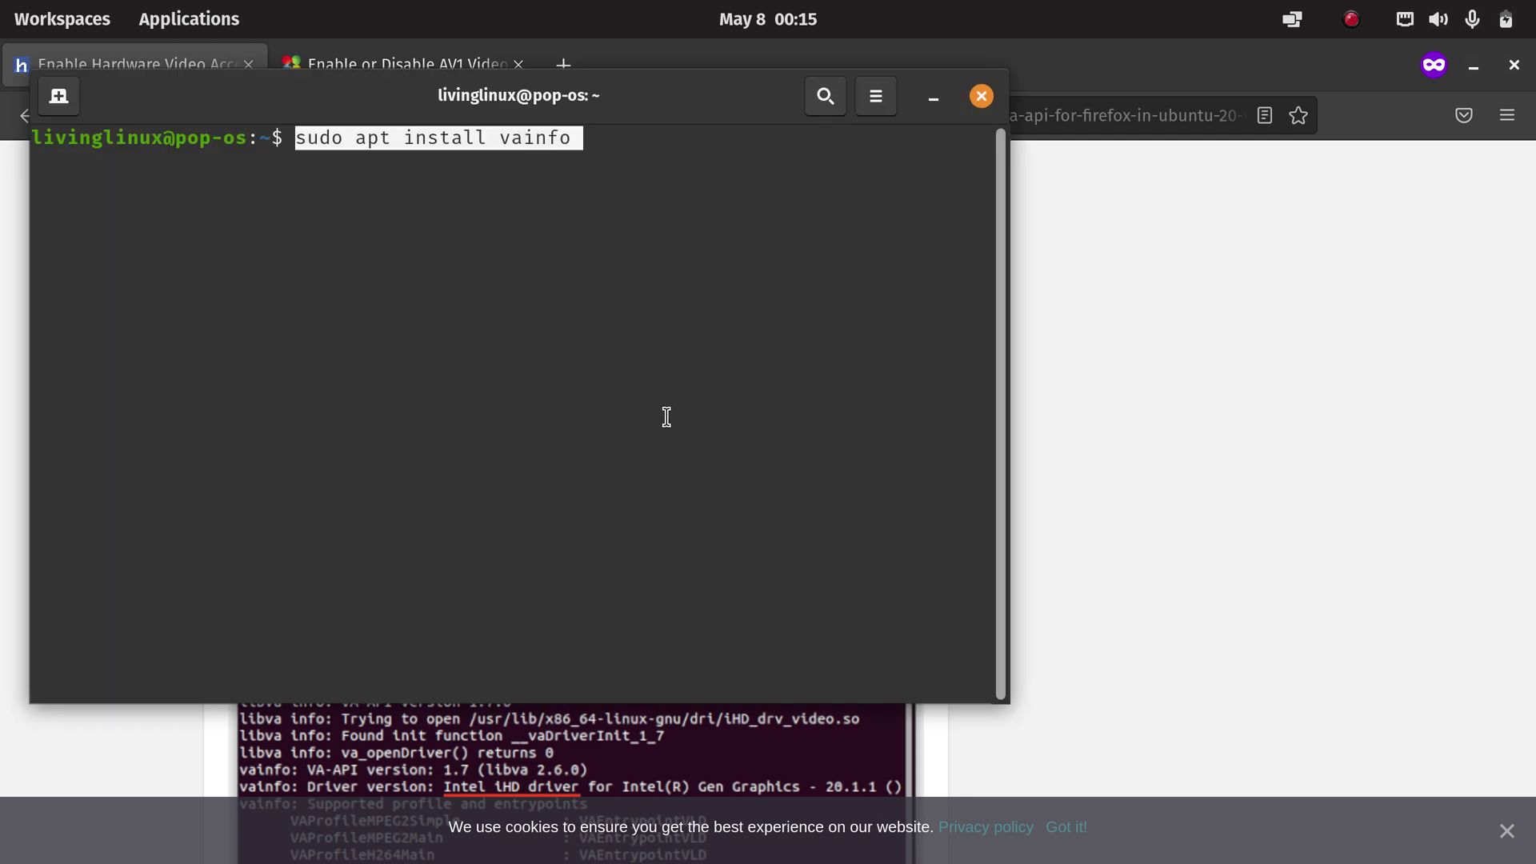
key("Return")
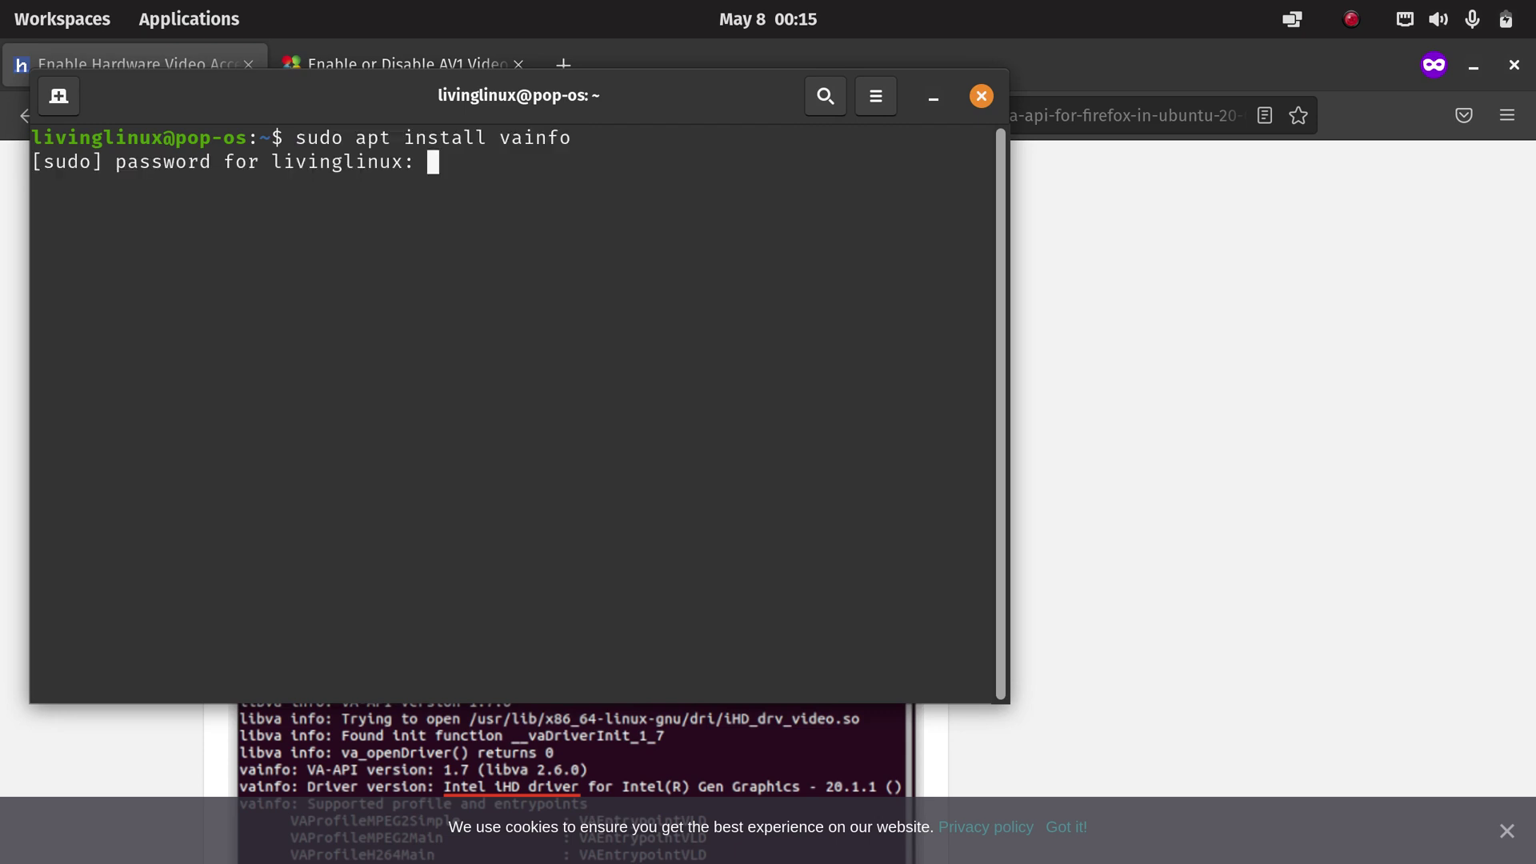
key("Return")
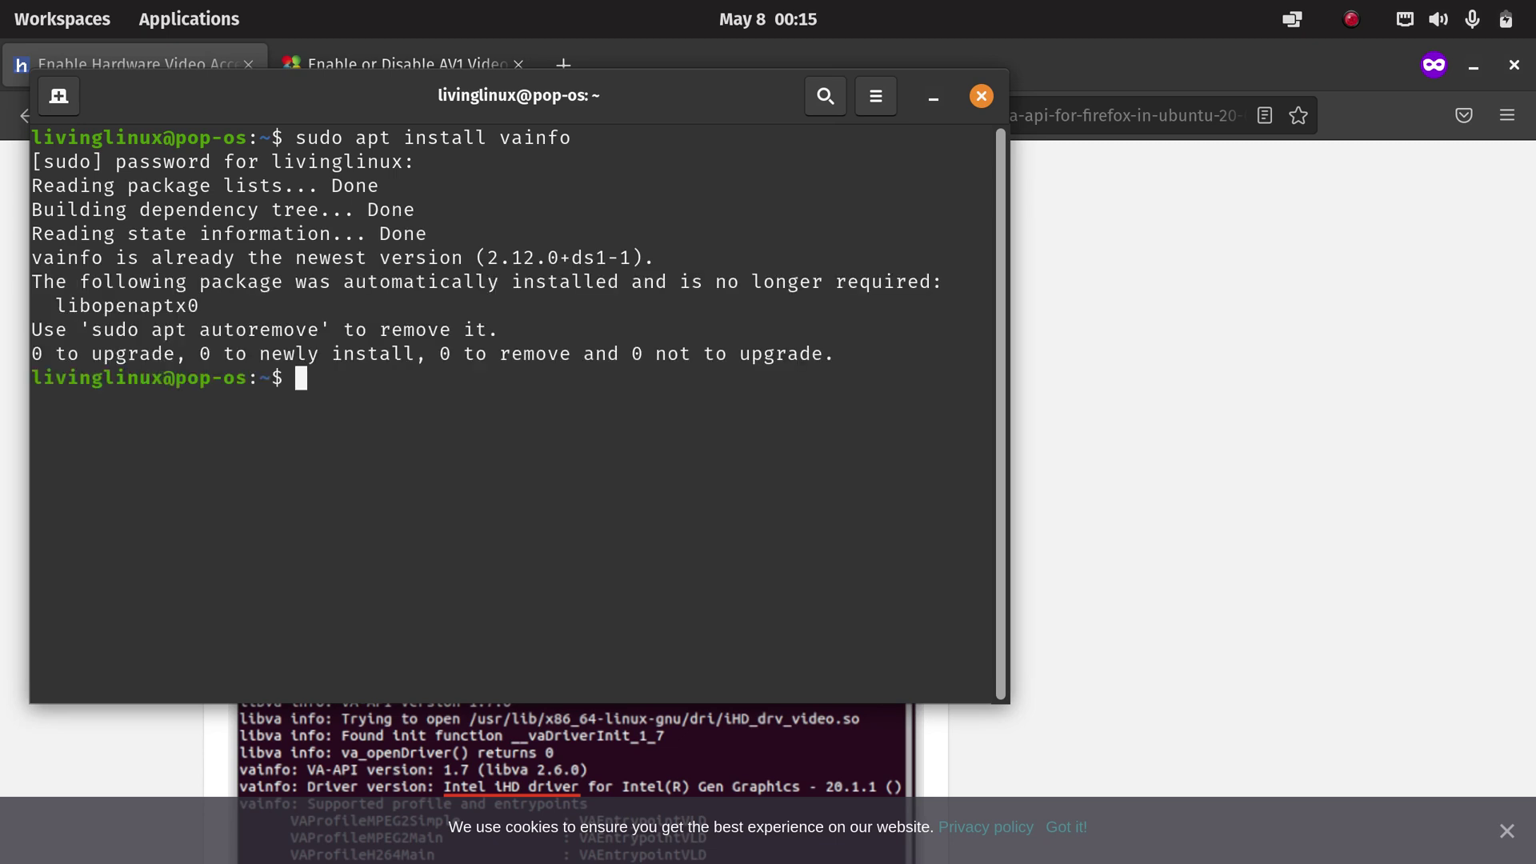
double_click(514, 281)
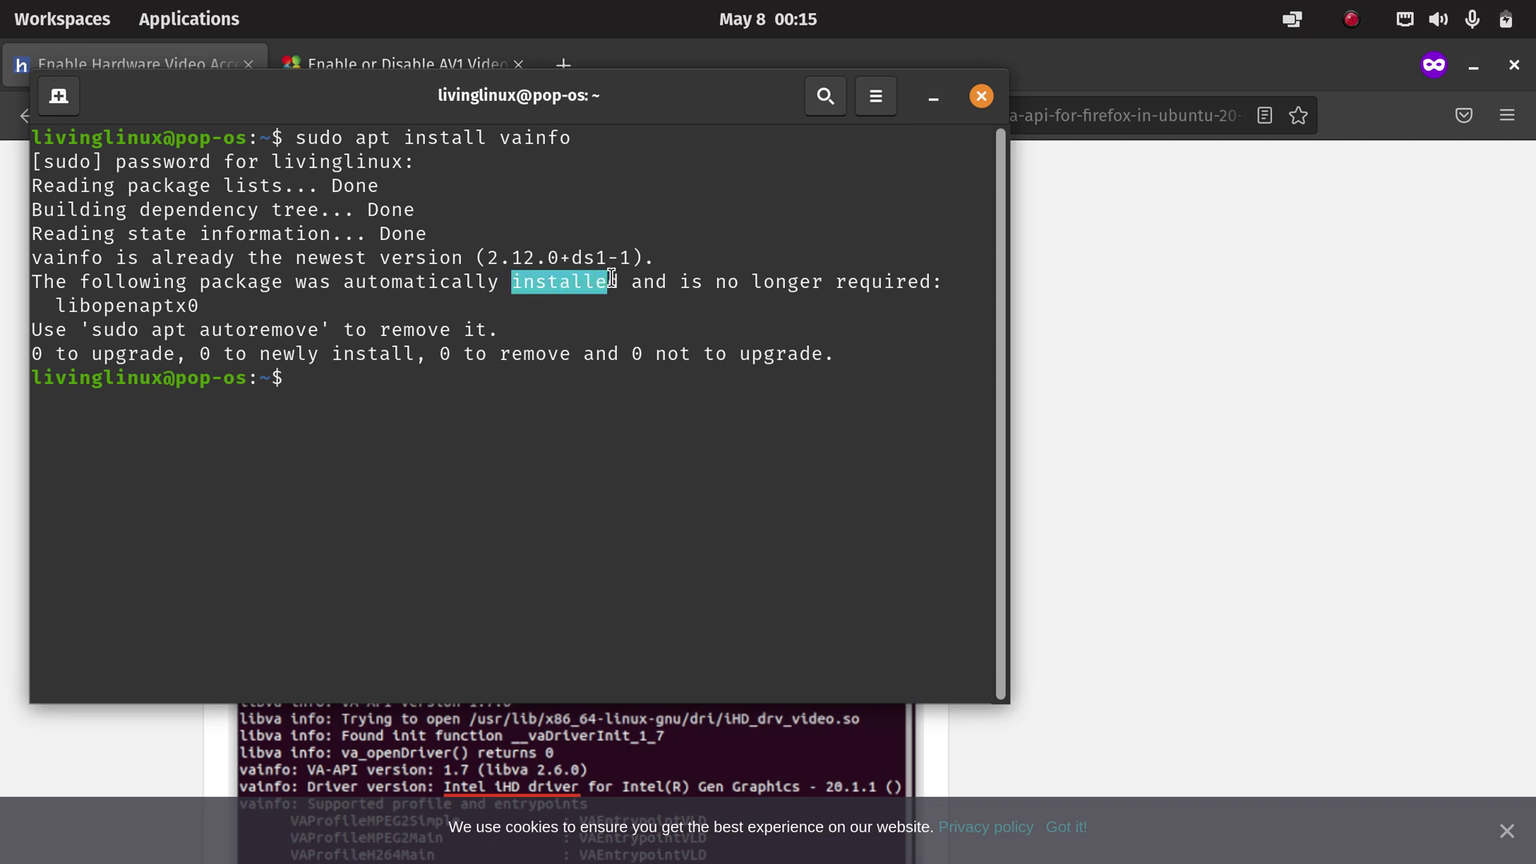
left_click(708, 471)
Run vainfo and highlight the iHD driver and Enc entrypoints in its output.
type("vain")
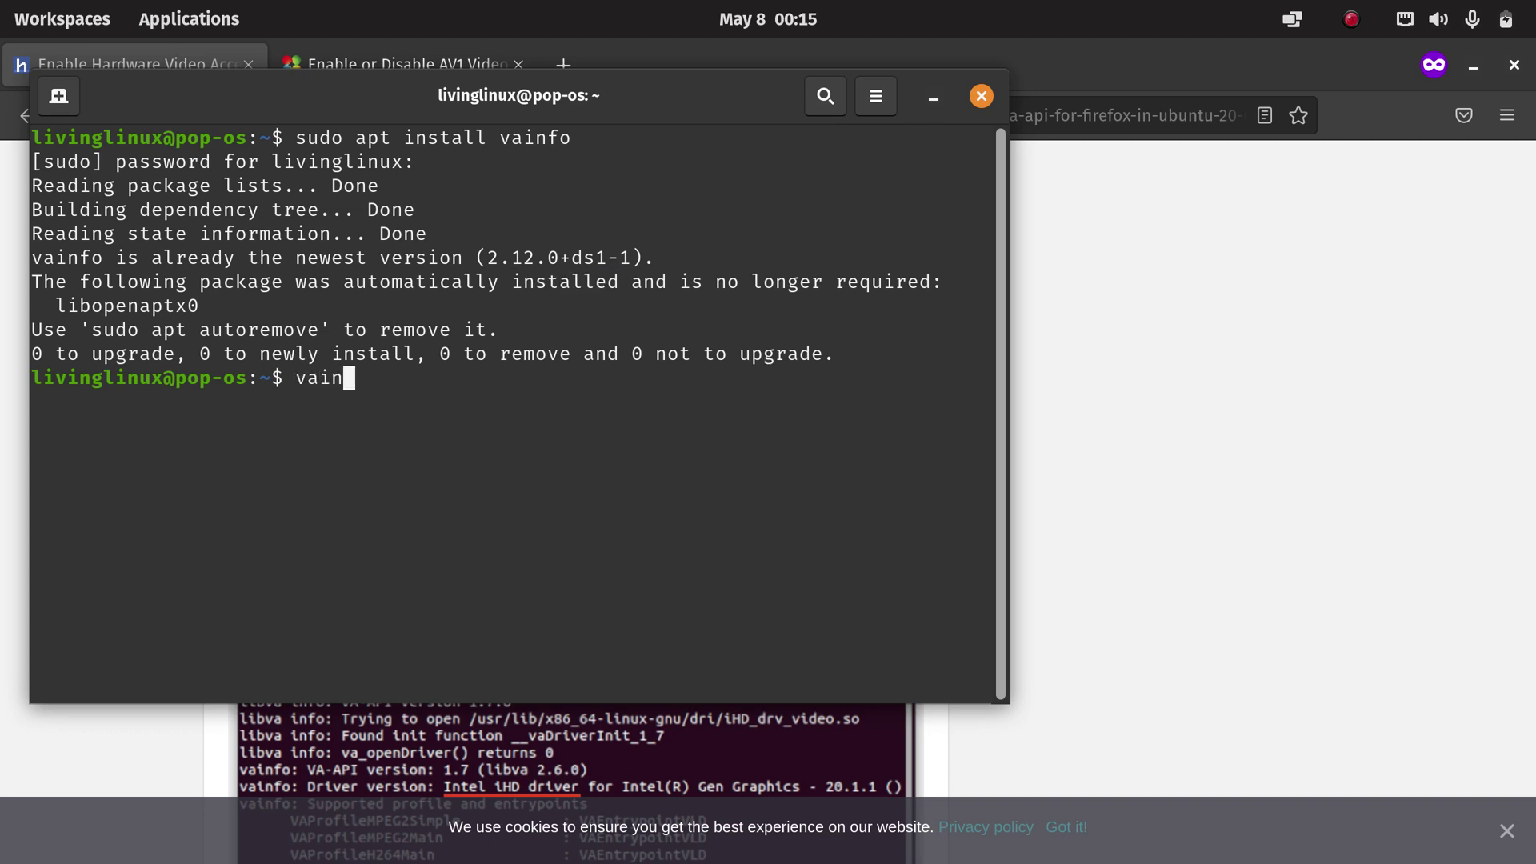
type("fo")
key("Return")
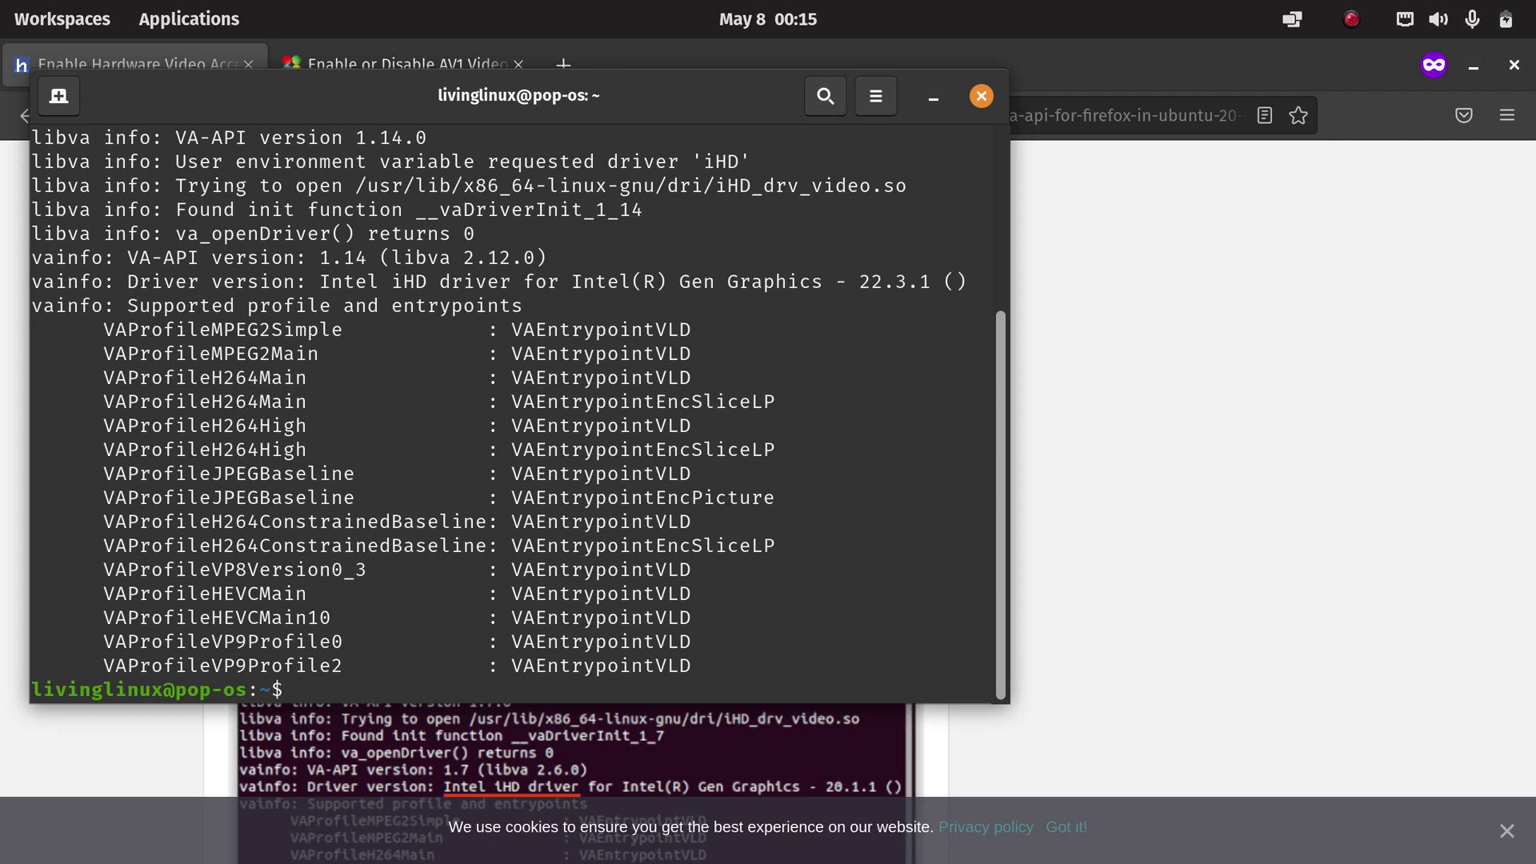
scroll(674, 400, "up", 4)
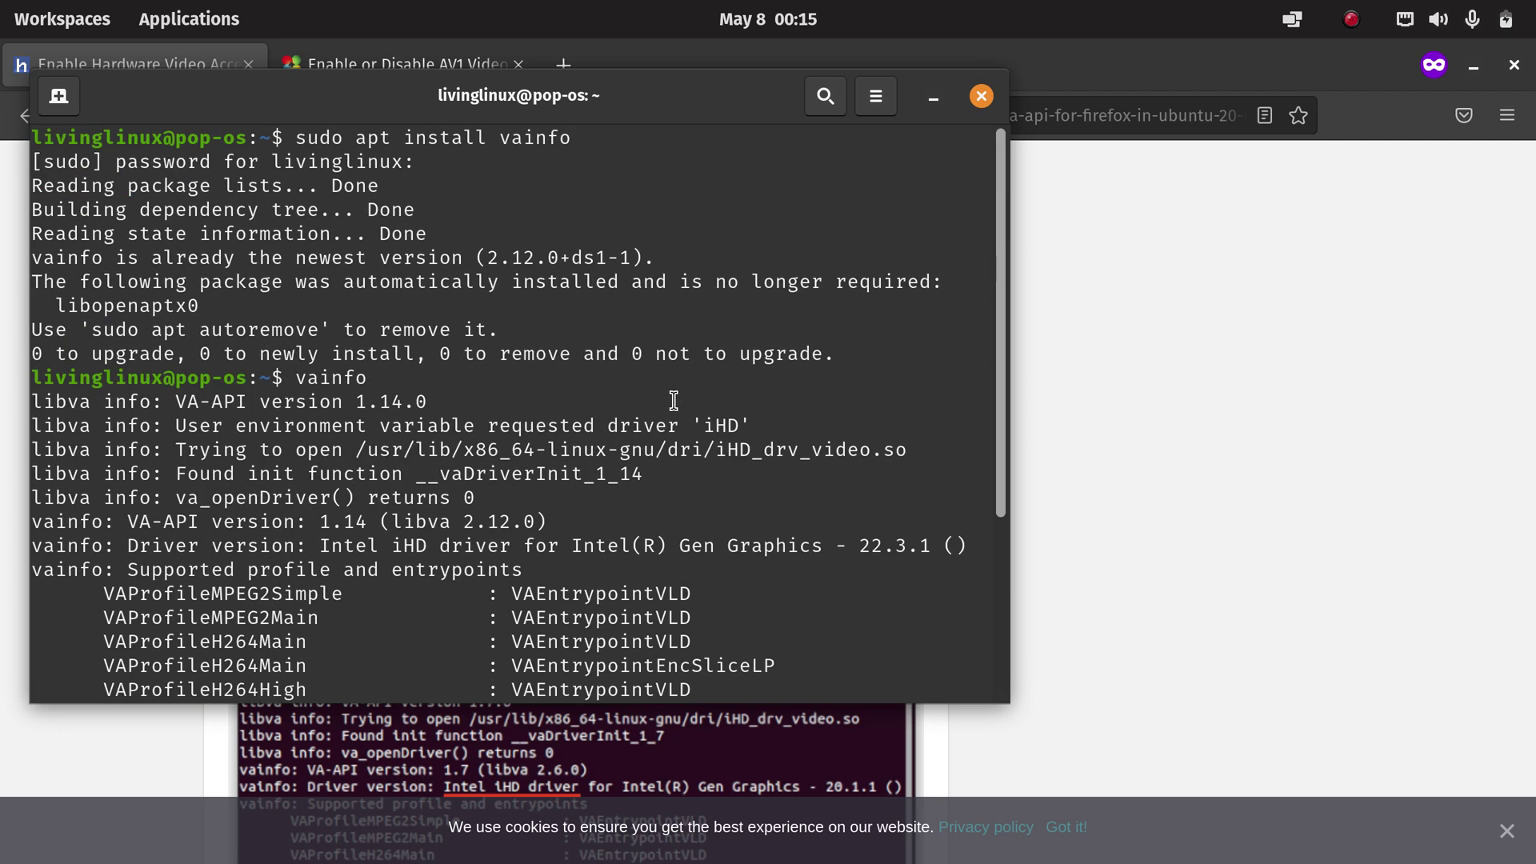
scroll(674, 400, "down", 3)
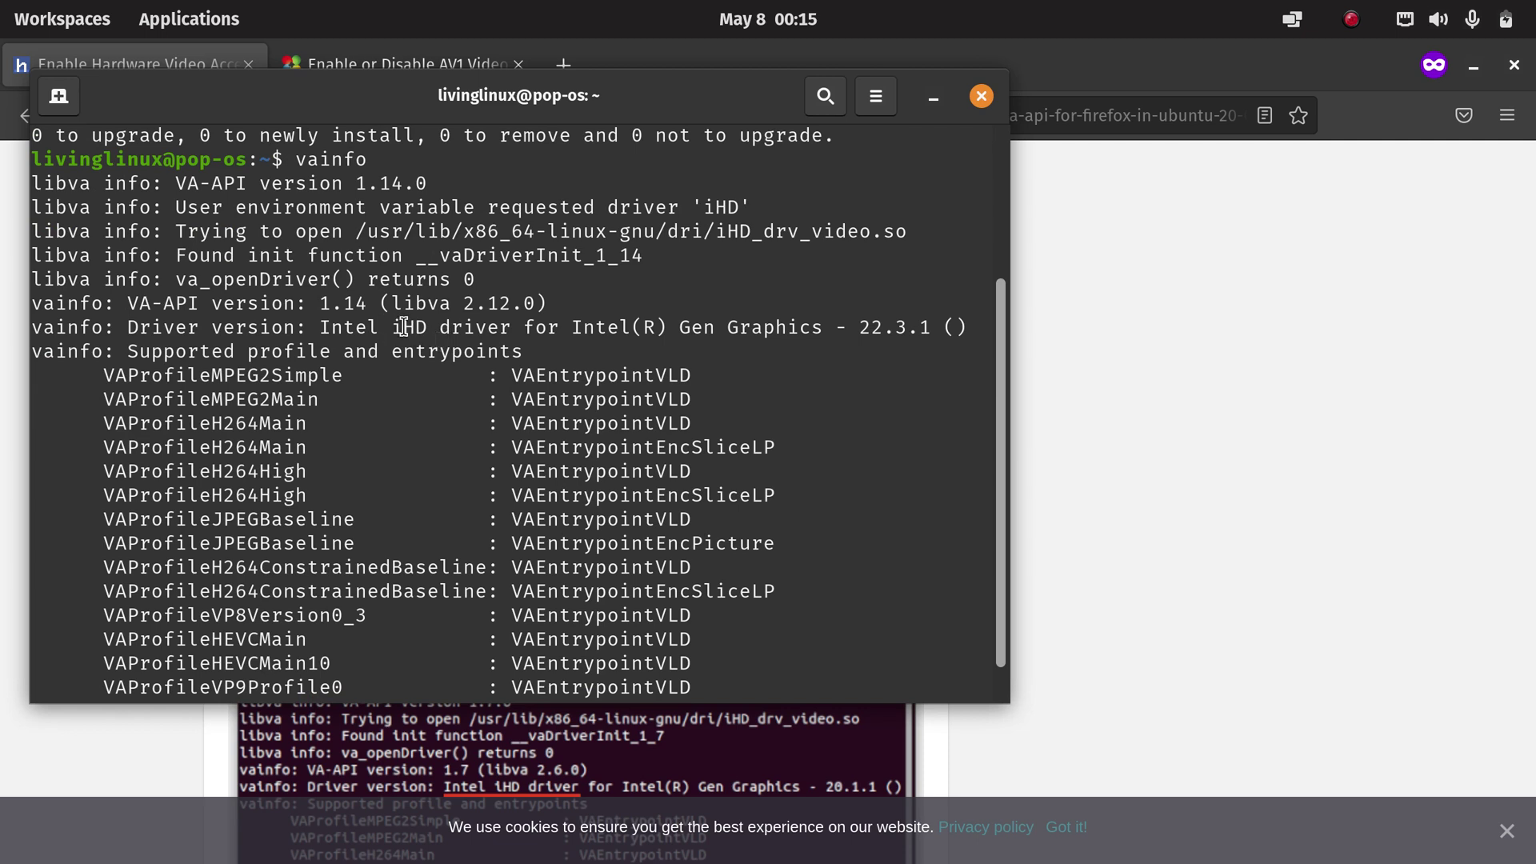
left_click_drag(388, 327, 428, 327)
scroll(805, 444, "down", 2)
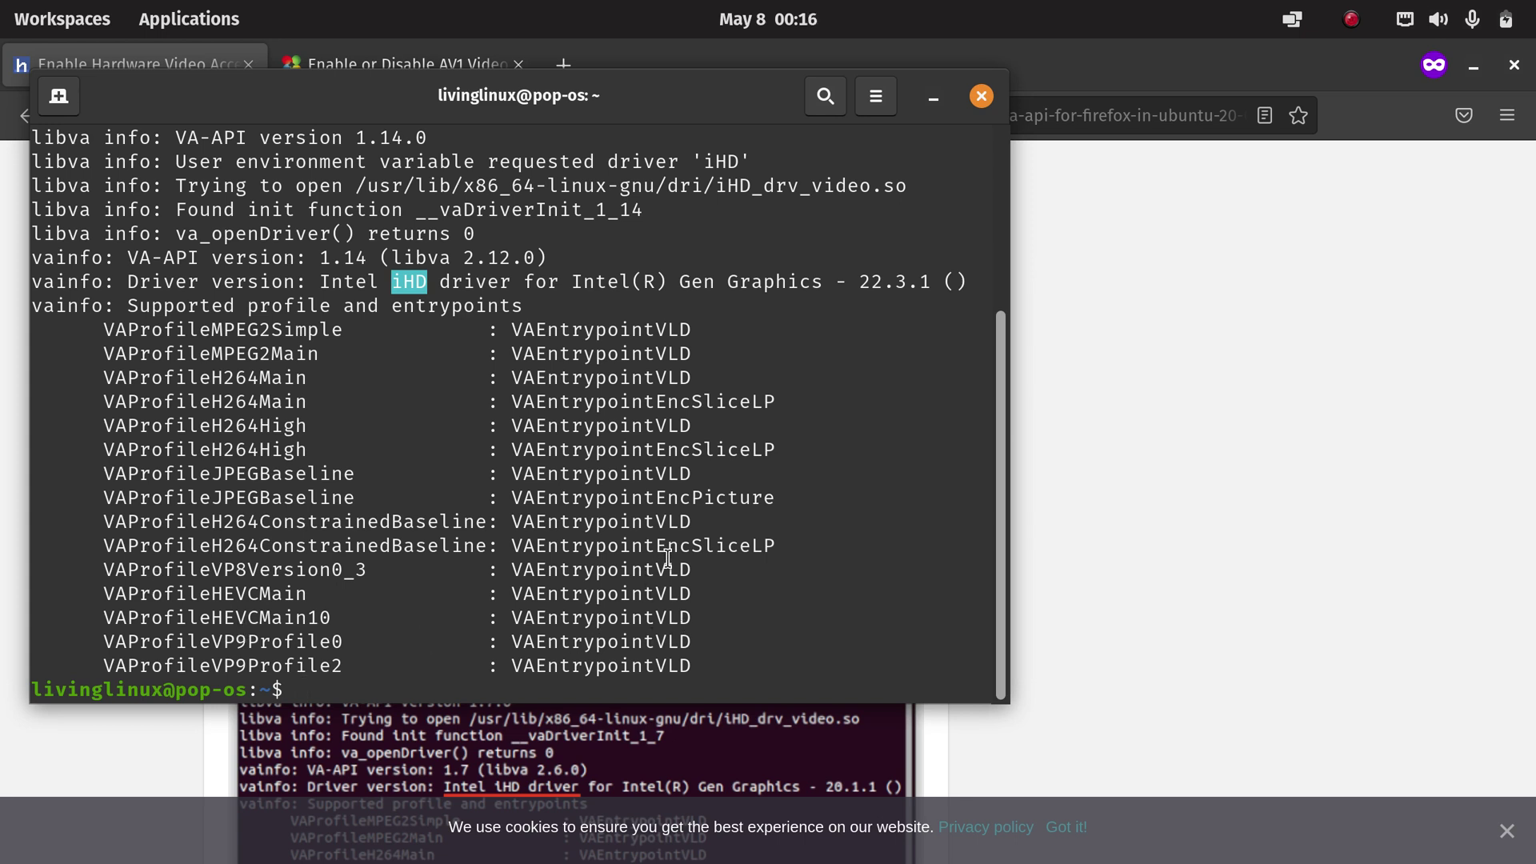
left_click_drag(661, 550, 693, 544)
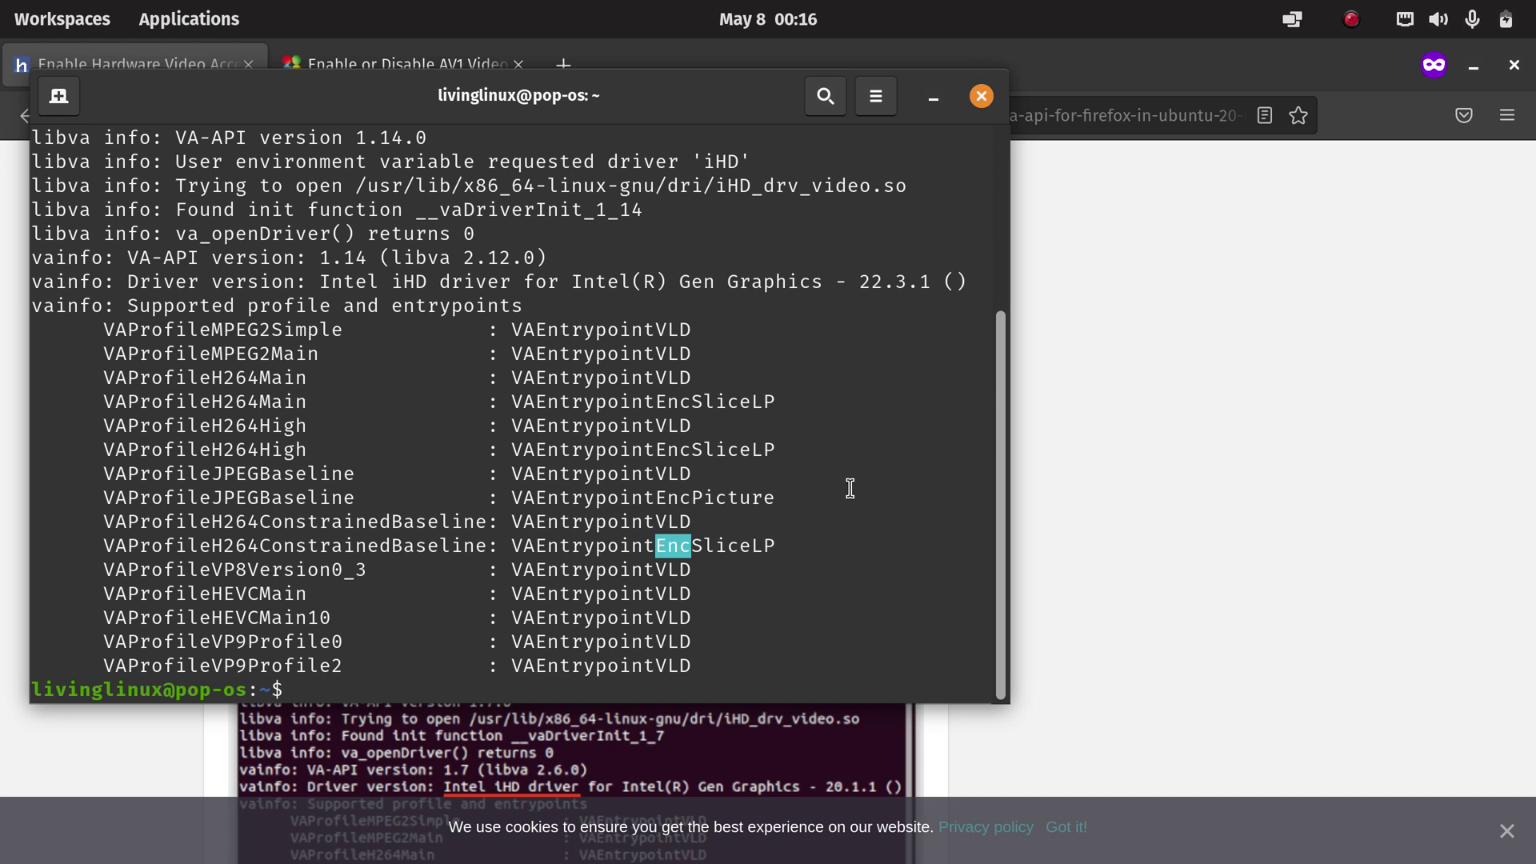
Back in the article, select the 'sudo apt install intel-media-va-driver' command.
left_click(1134, 531)
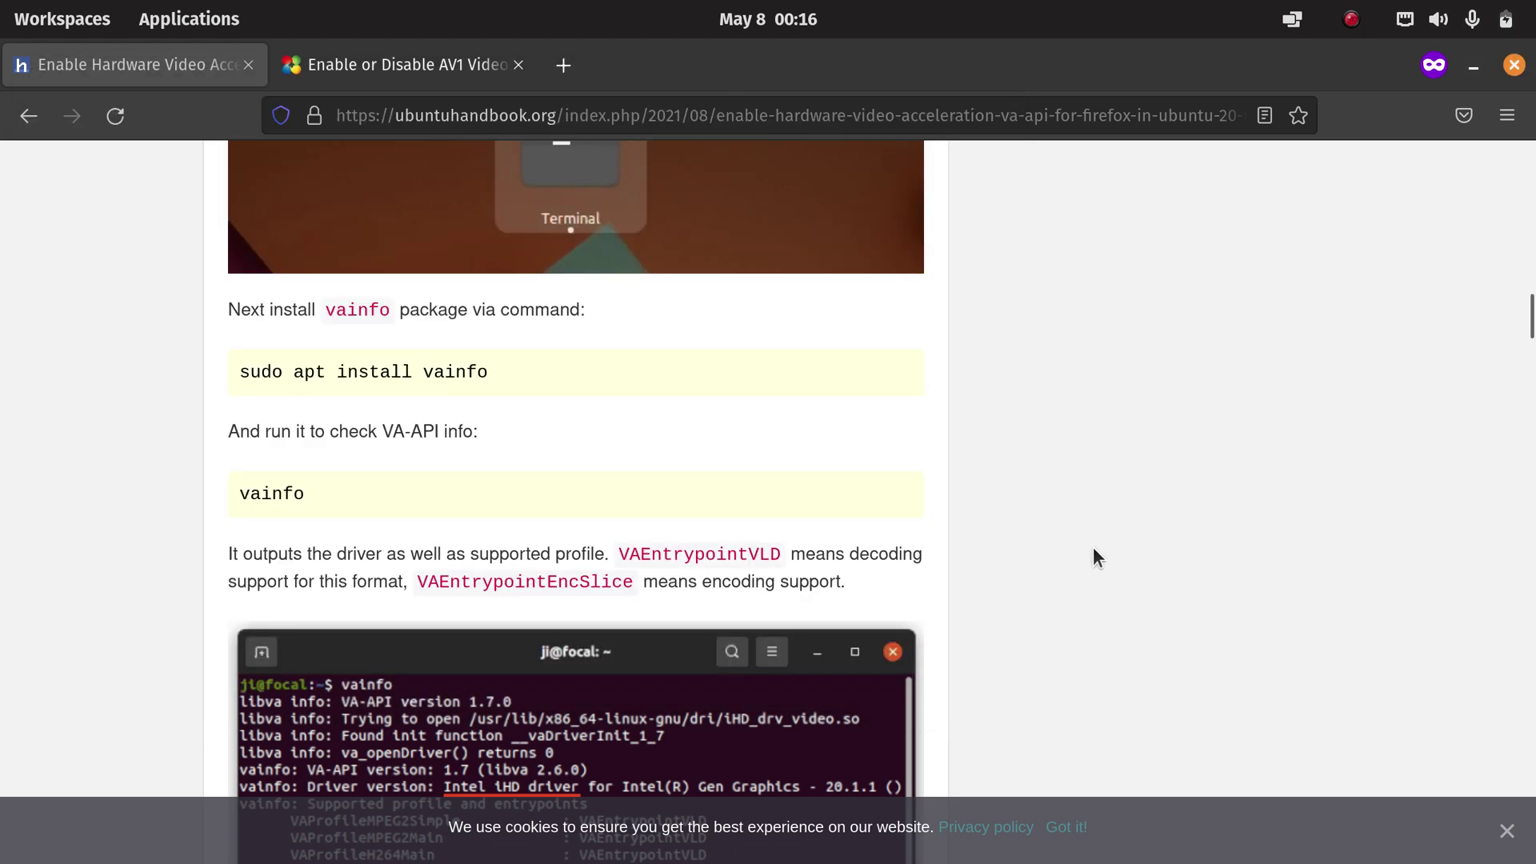
scroll(1094, 549, "down", 6)
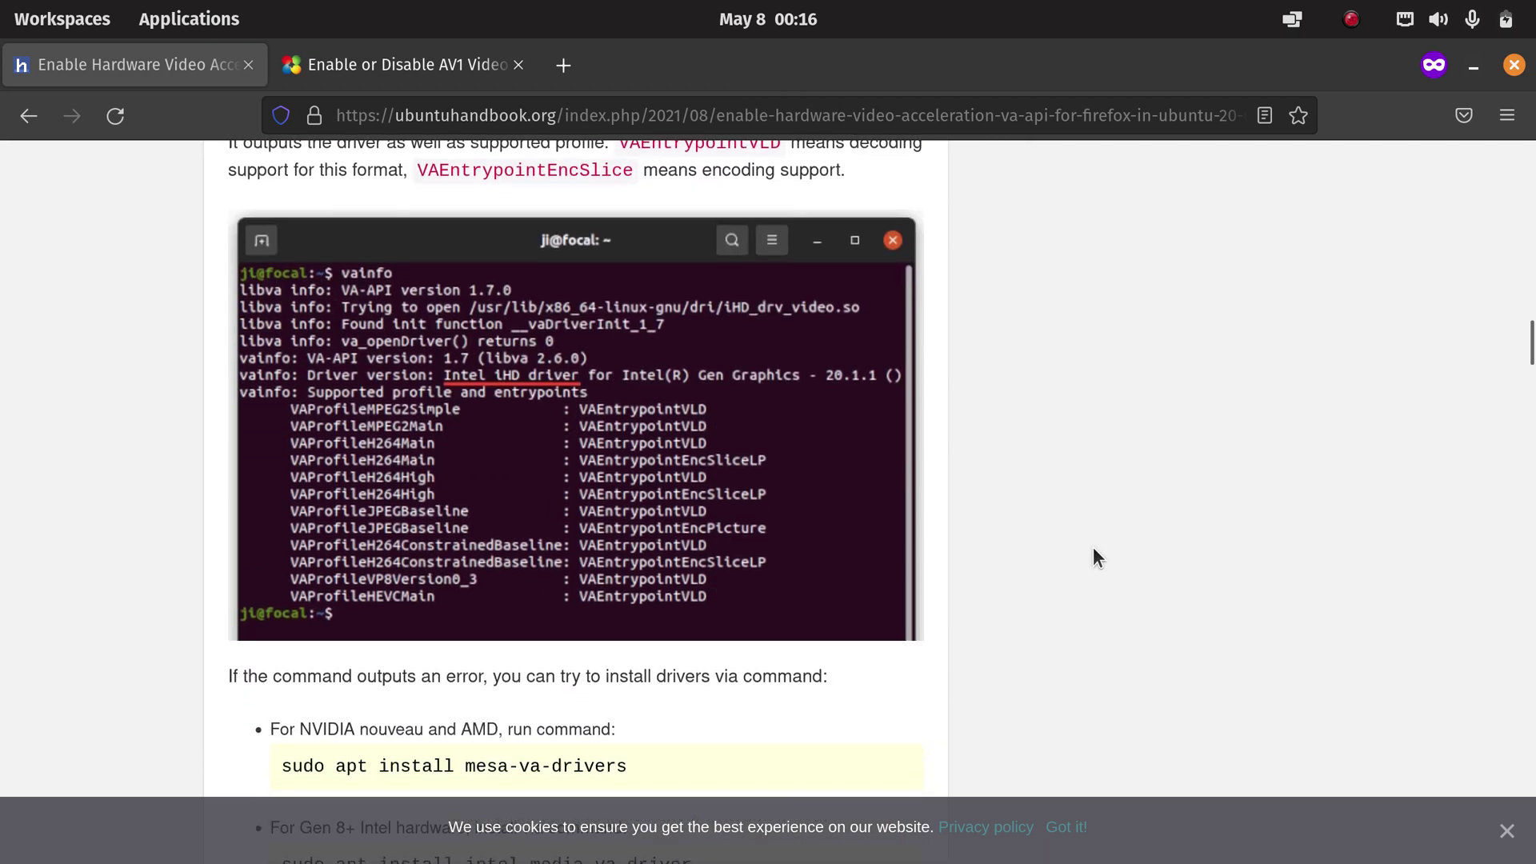
scroll(1093, 547, "down", 2)
scroll(1092, 547, "down", 1)
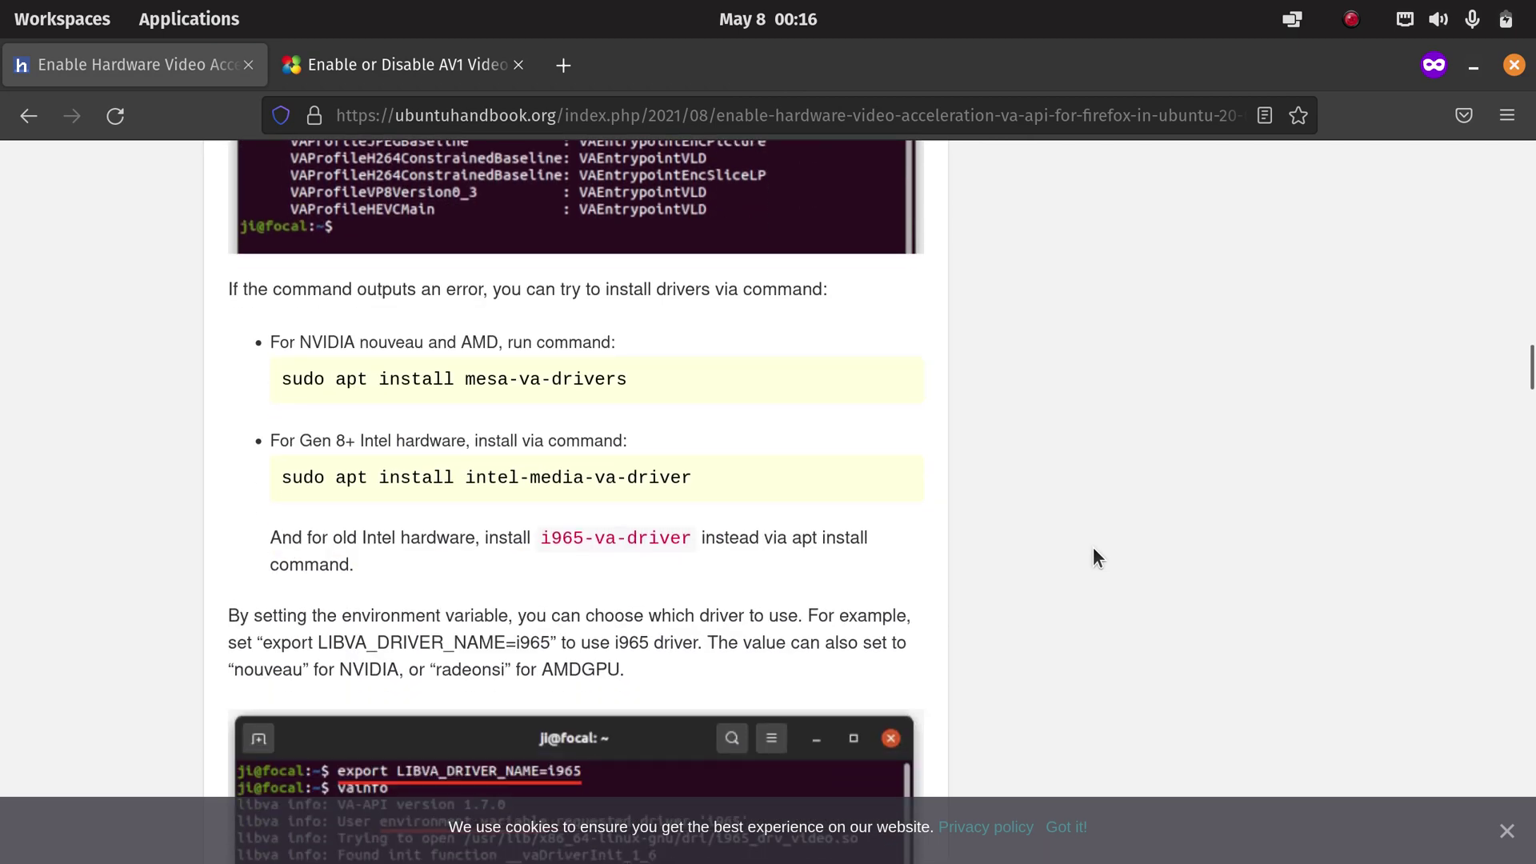
scroll(979, 533, "down", 1)
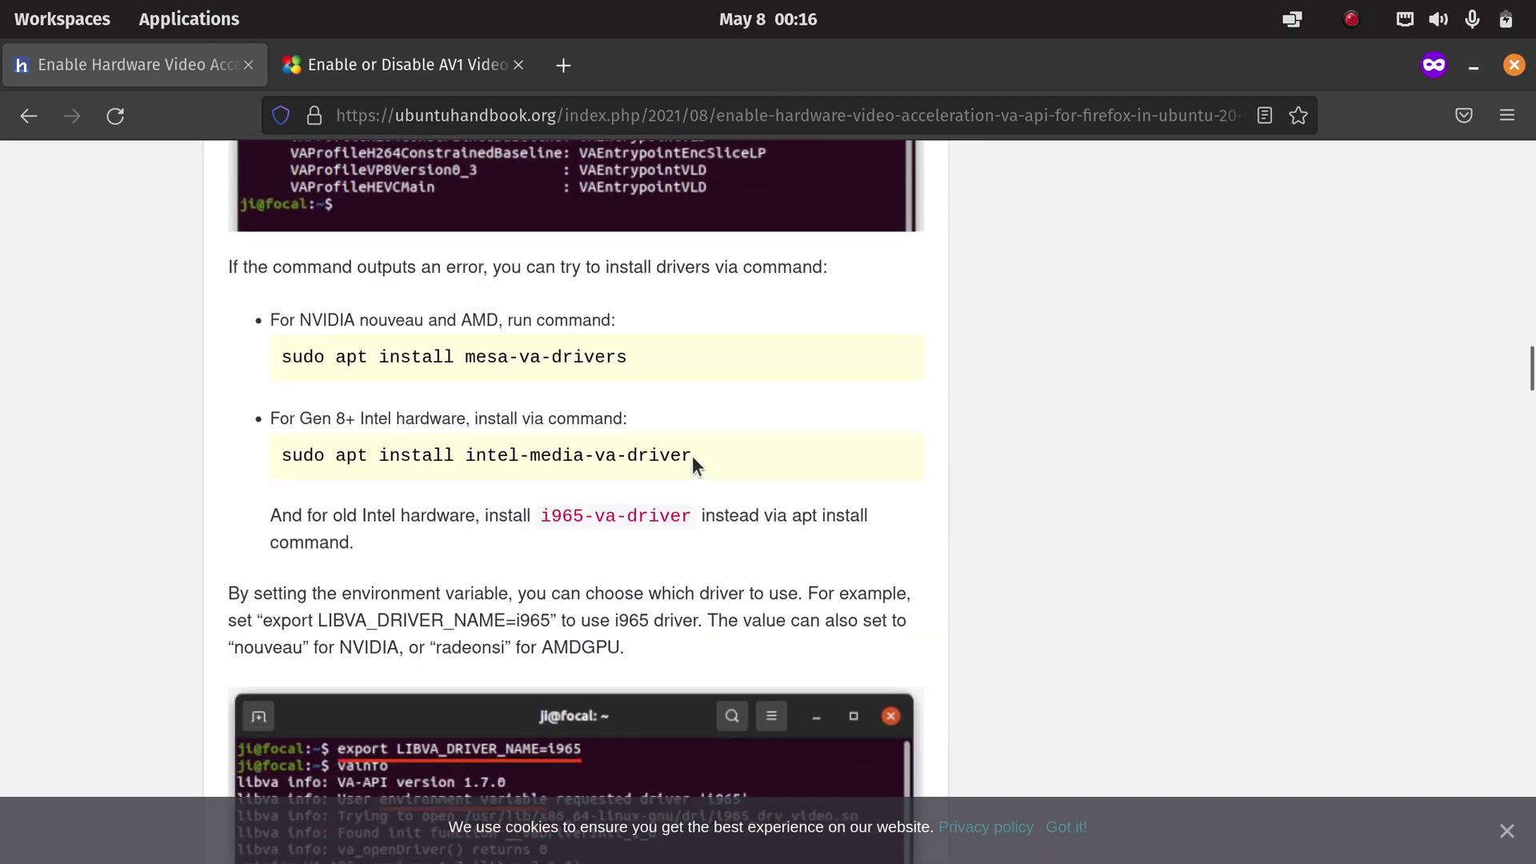
left_click_drag(693, 454, 283, 451)
key("ctrl+c")
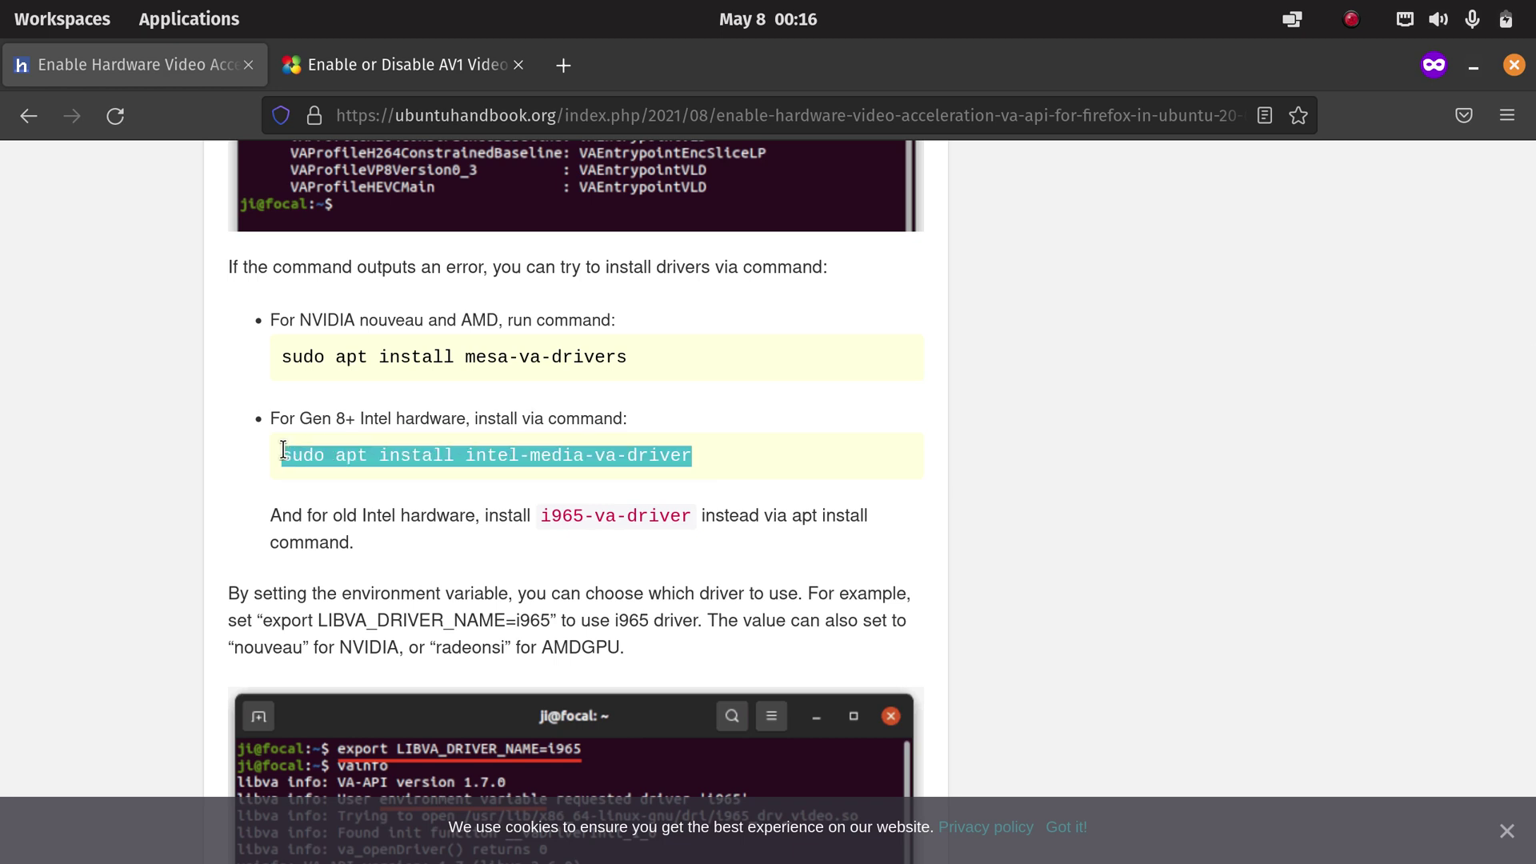
Paste and run 'sudo apt install intel-media-va-driver' in the Terminal.
mouse_move(3, 466)
left_click(29, 500)
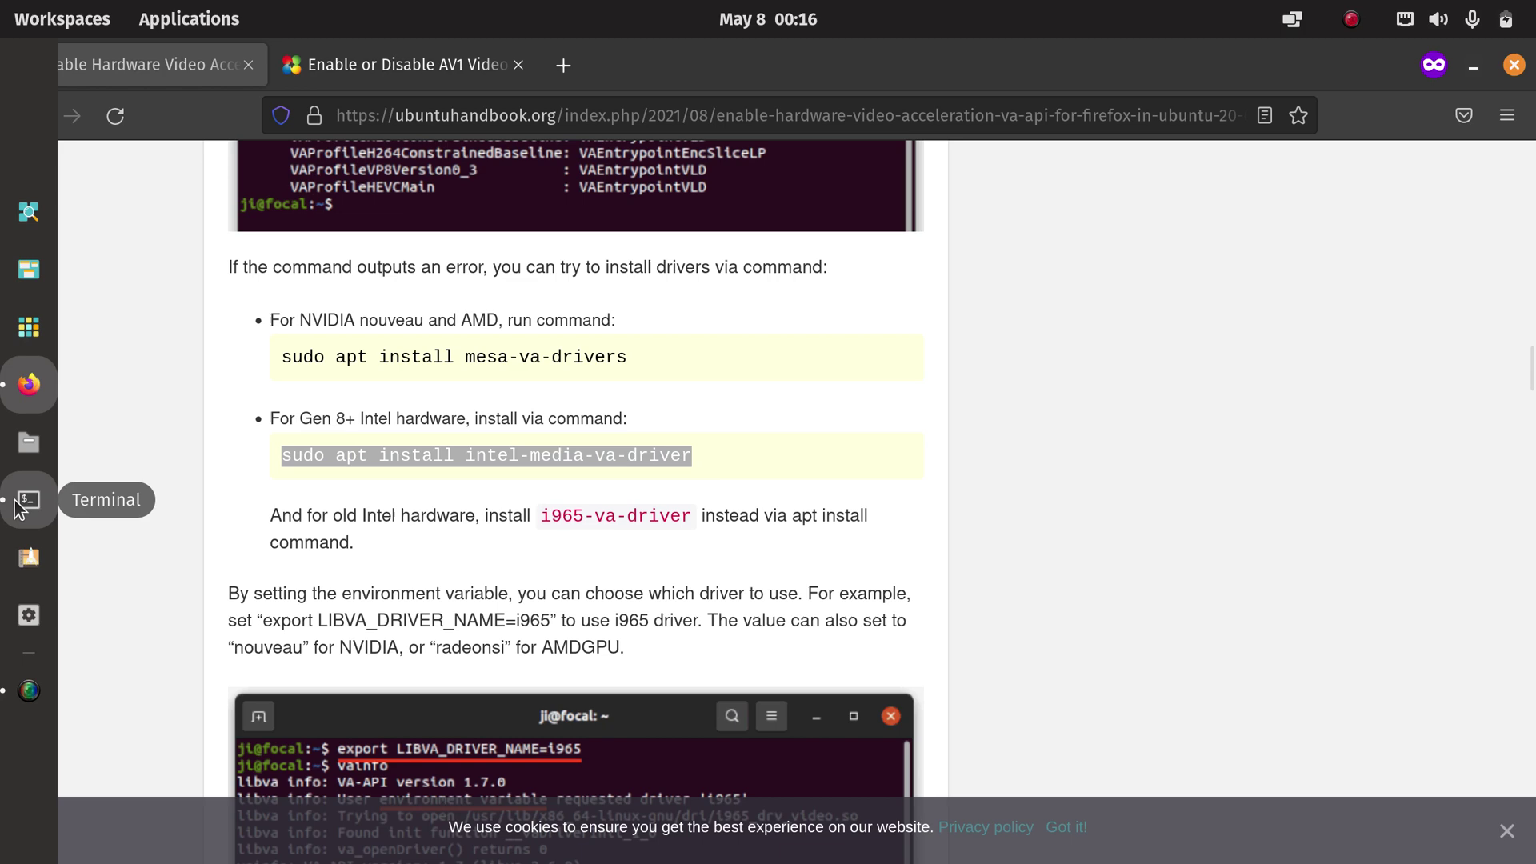
middle_click(300, 596)
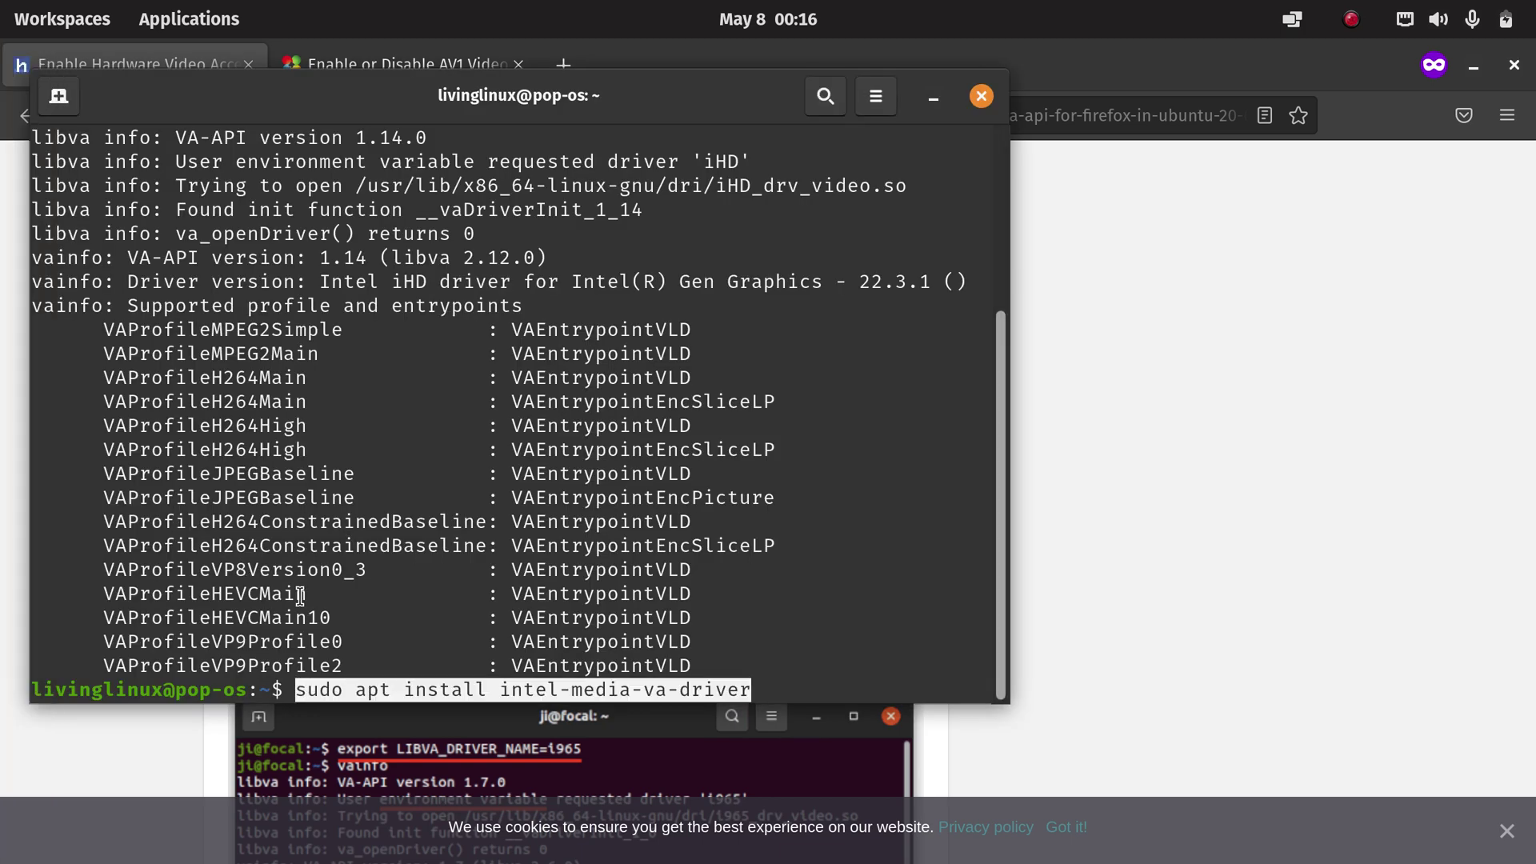
key("Return")
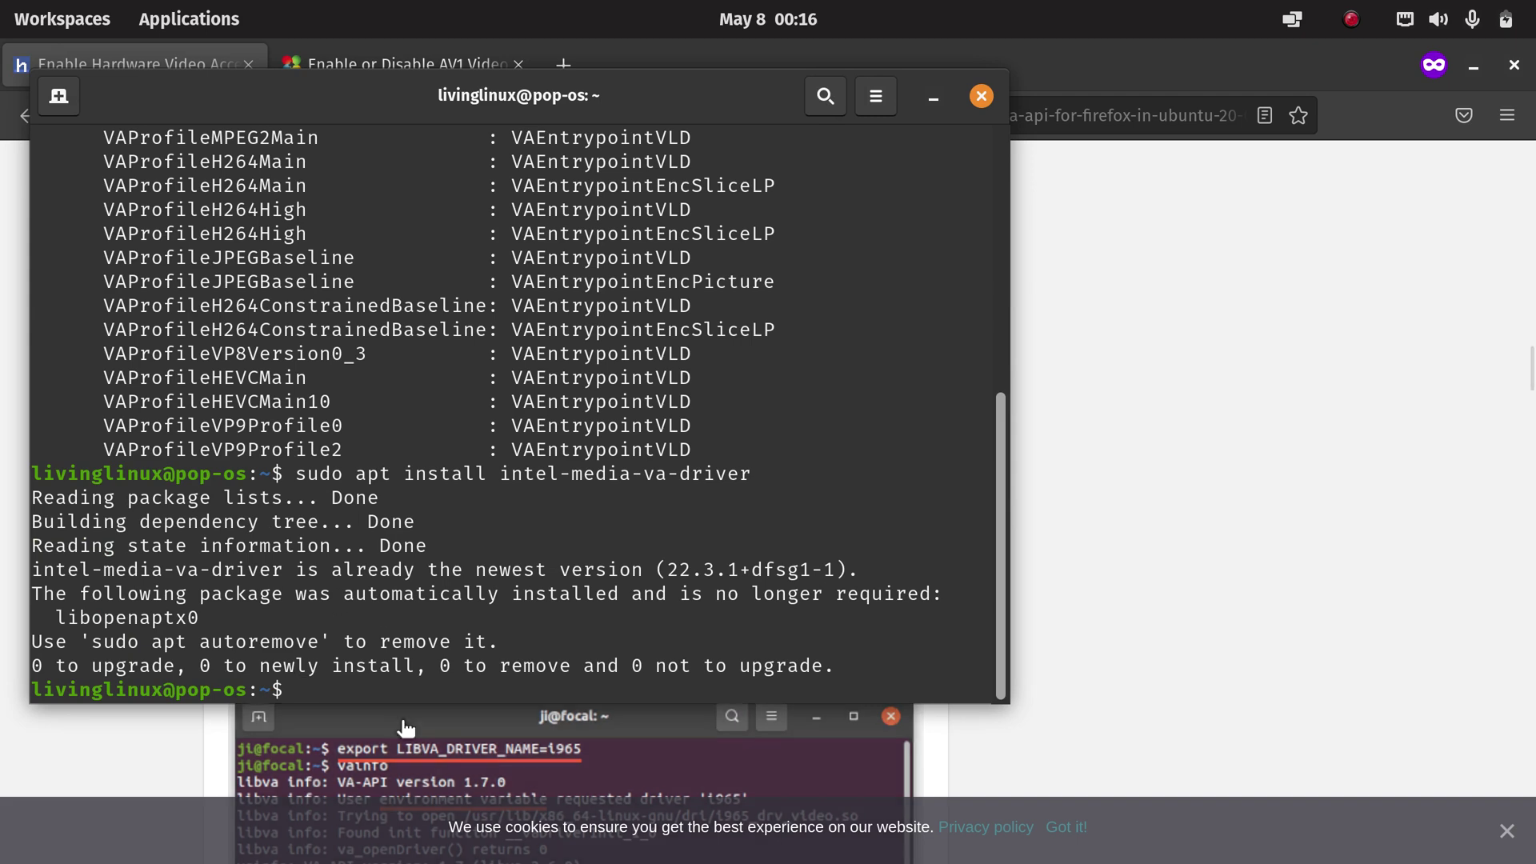
Scroll the article to 'Enable VA-API in Firefox' and select 'about:config'.
left_click(1247, 534)
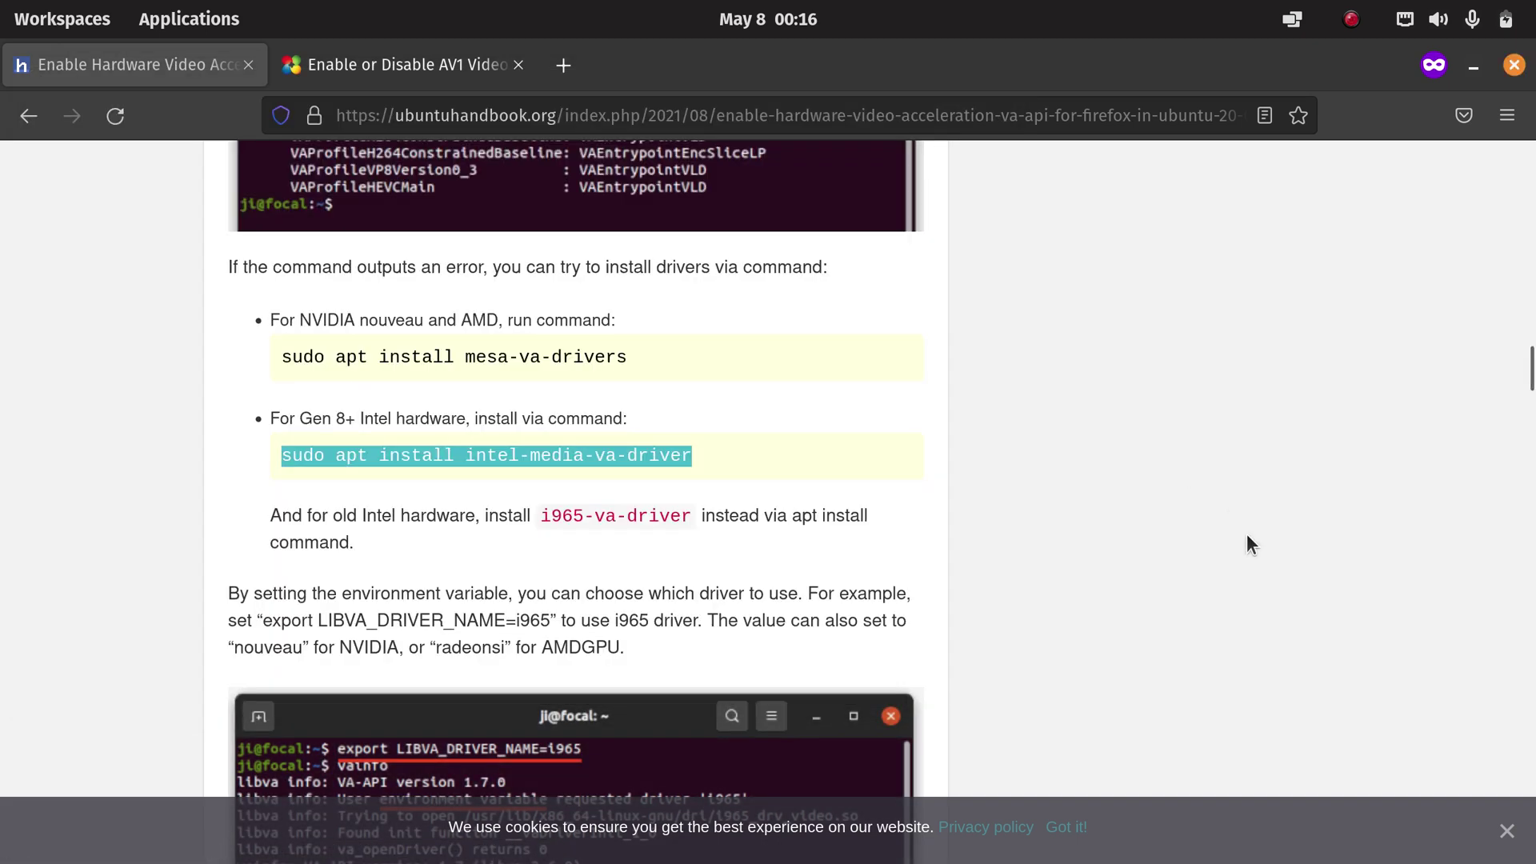
scroll(1246, 535, "down", 8)
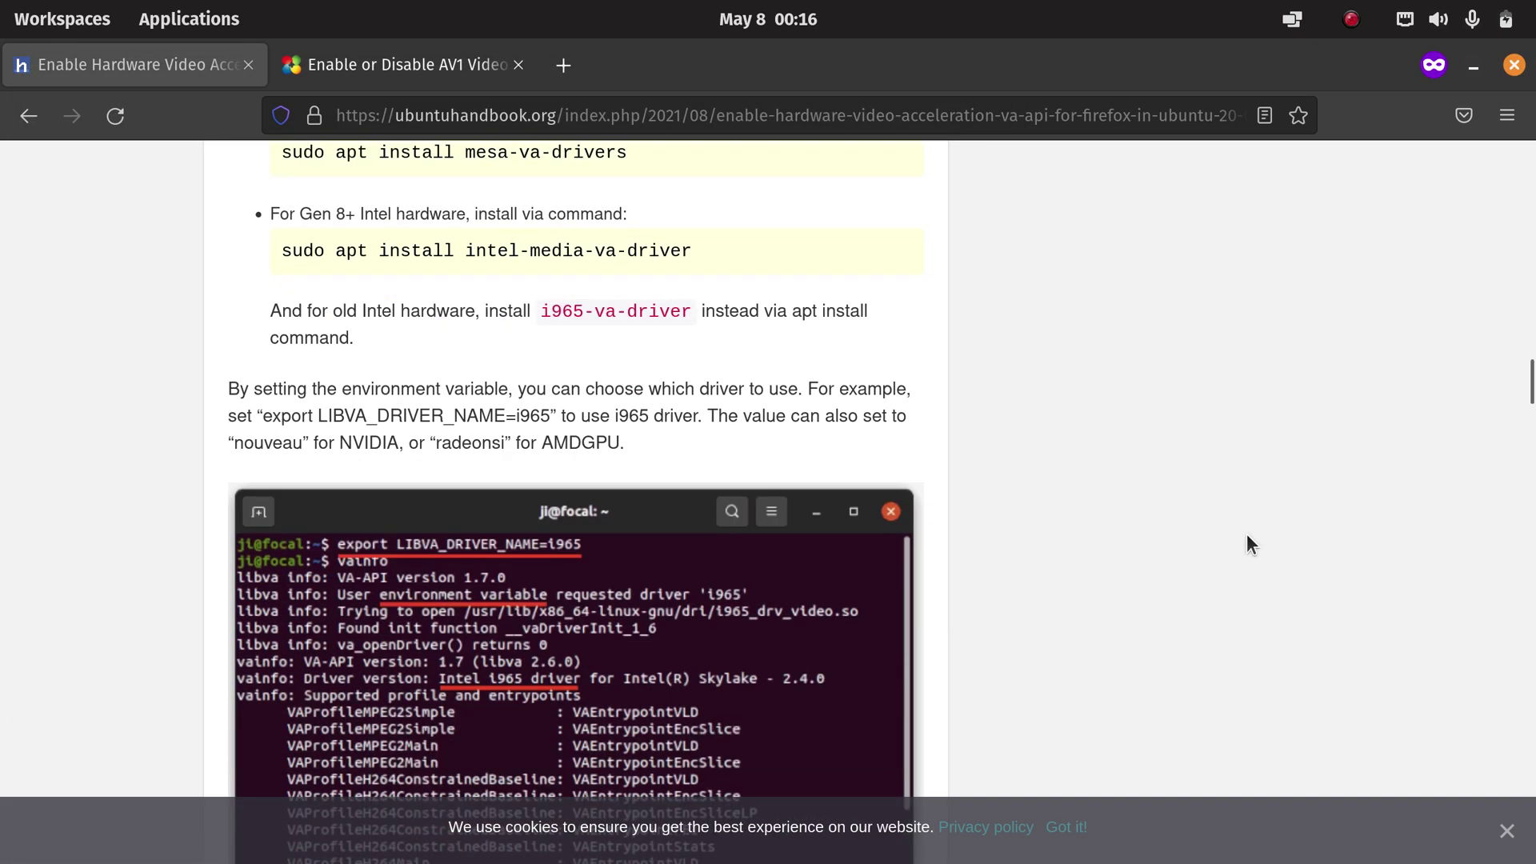
scroll(1247, 534, "down", 4)
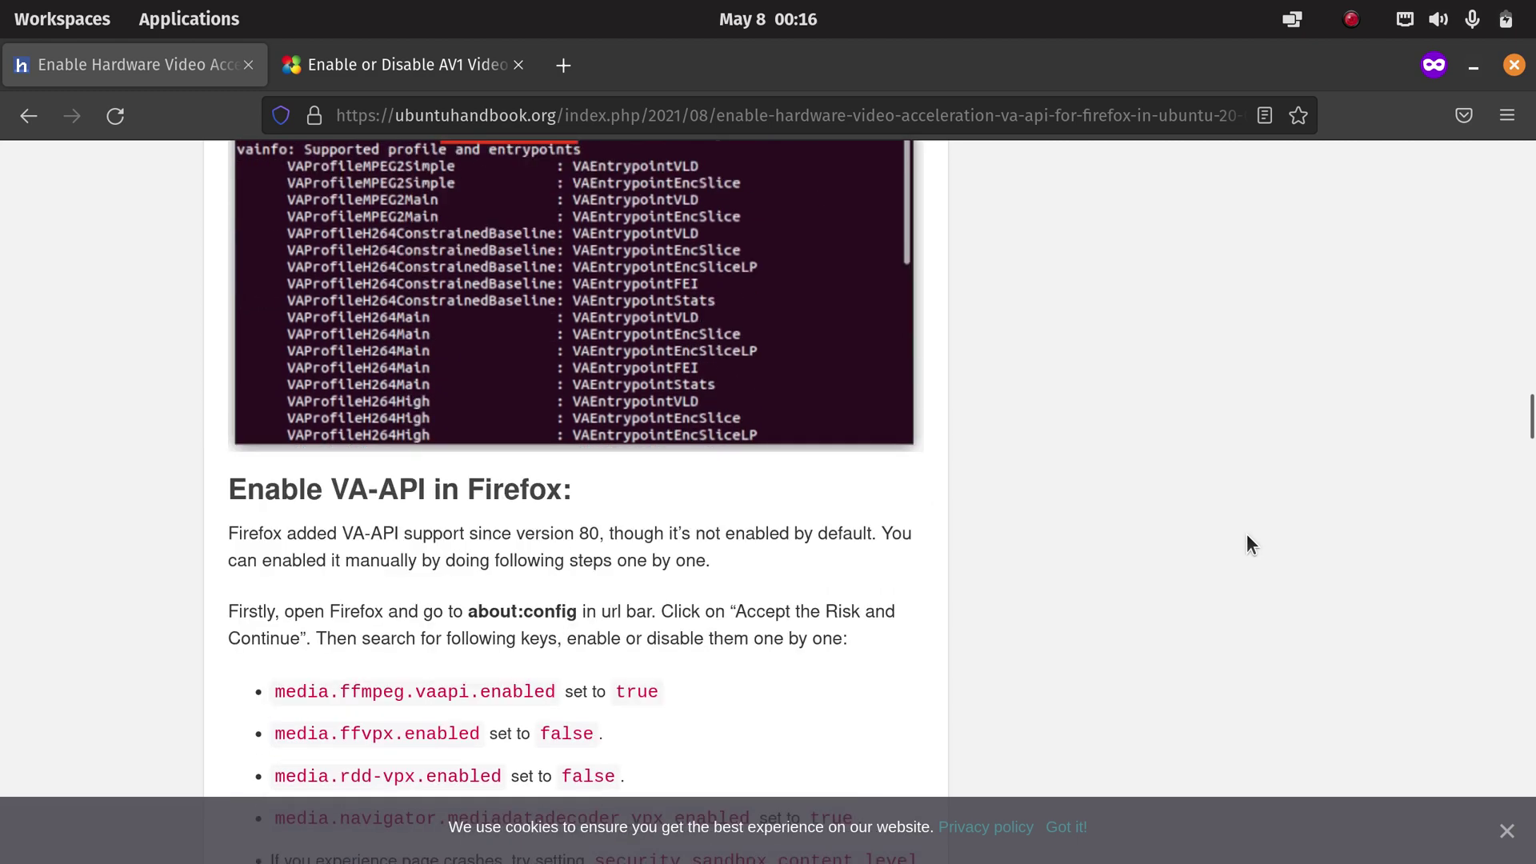
scroll(1246, 534, "down", 1)
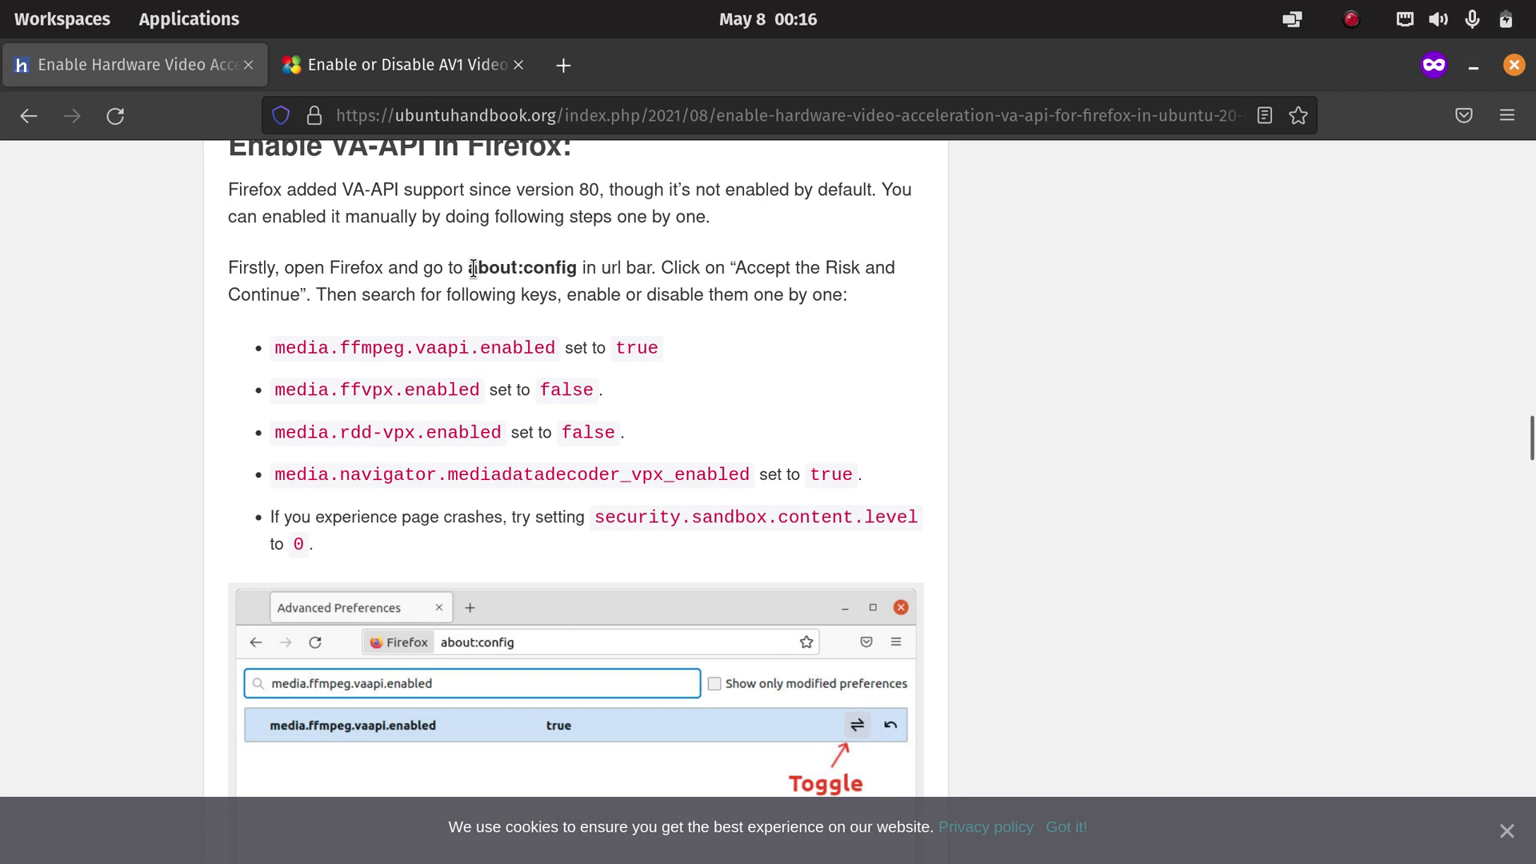
left_click_drag(472, 269, 575, 268)
key("ctrl+c")
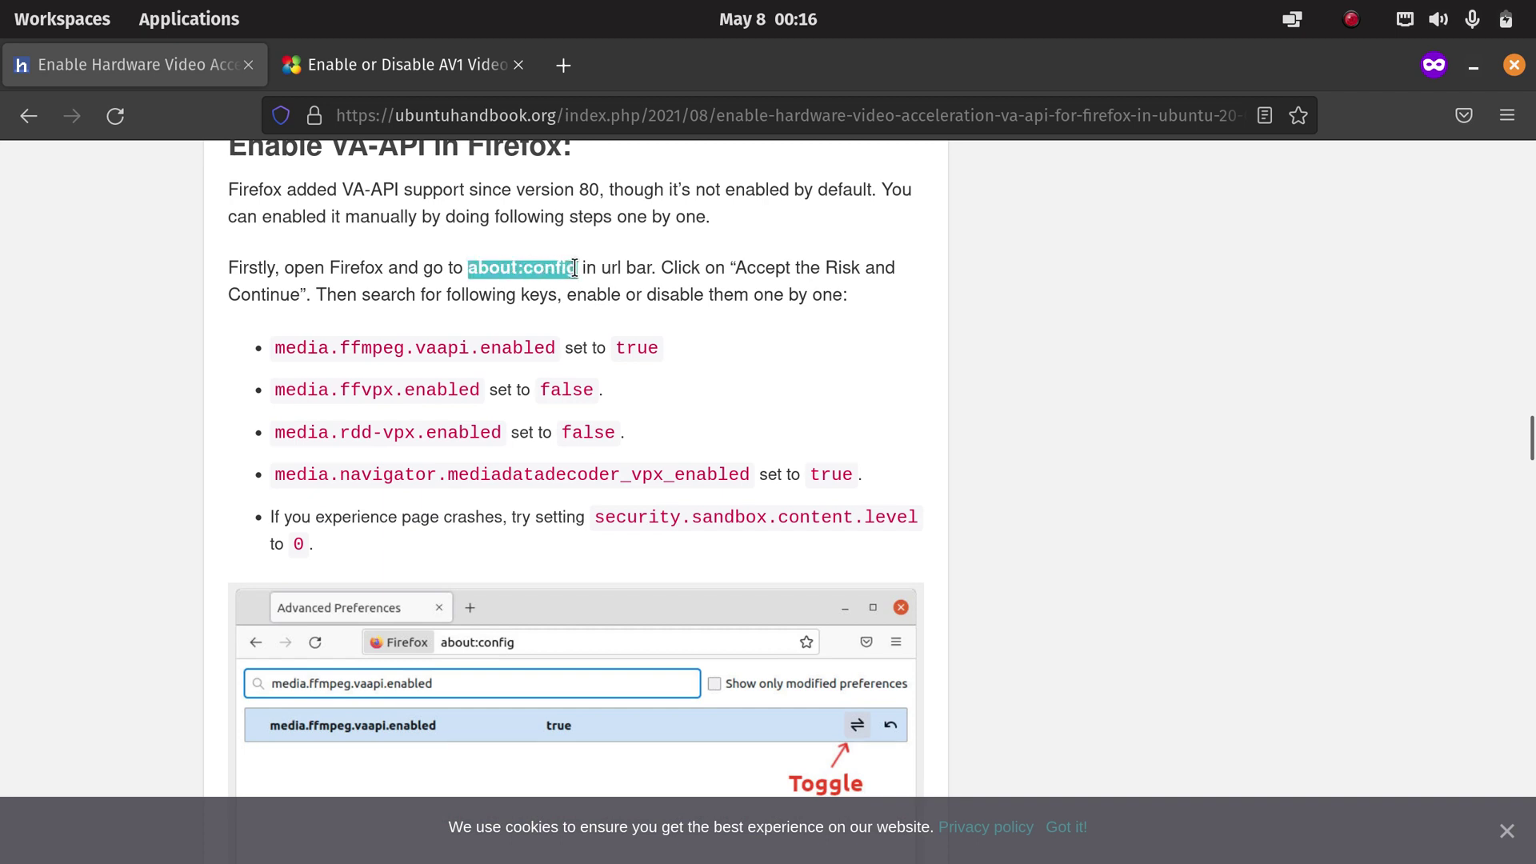
Open about:config in a new tab past the risk warning, then select media.ffmpeg.vaapi.enabled in the article.
left_click(559, 54)
key("ctrl+v")
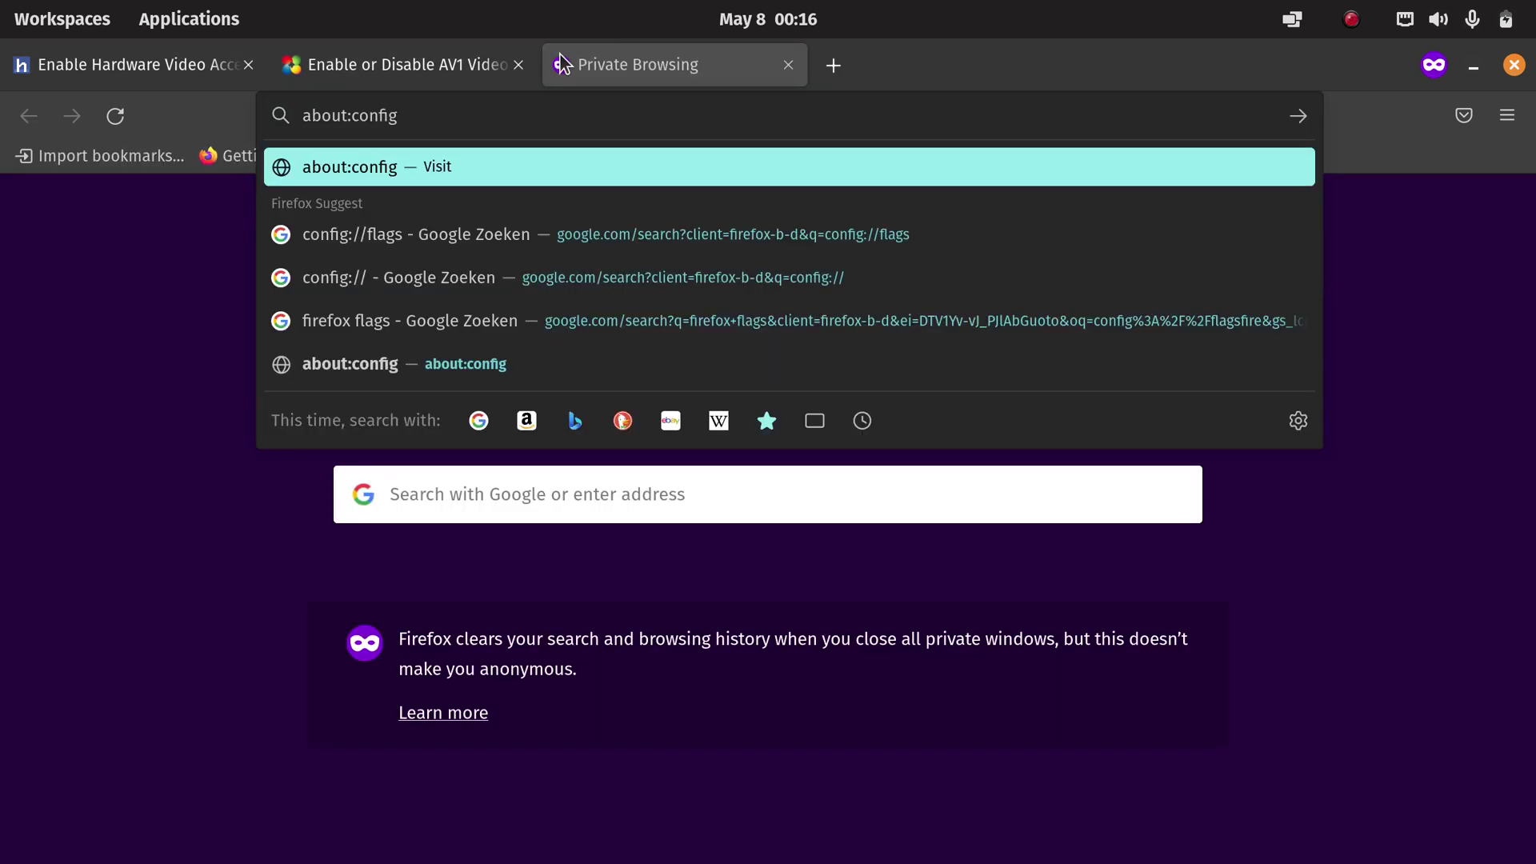
key("Return")
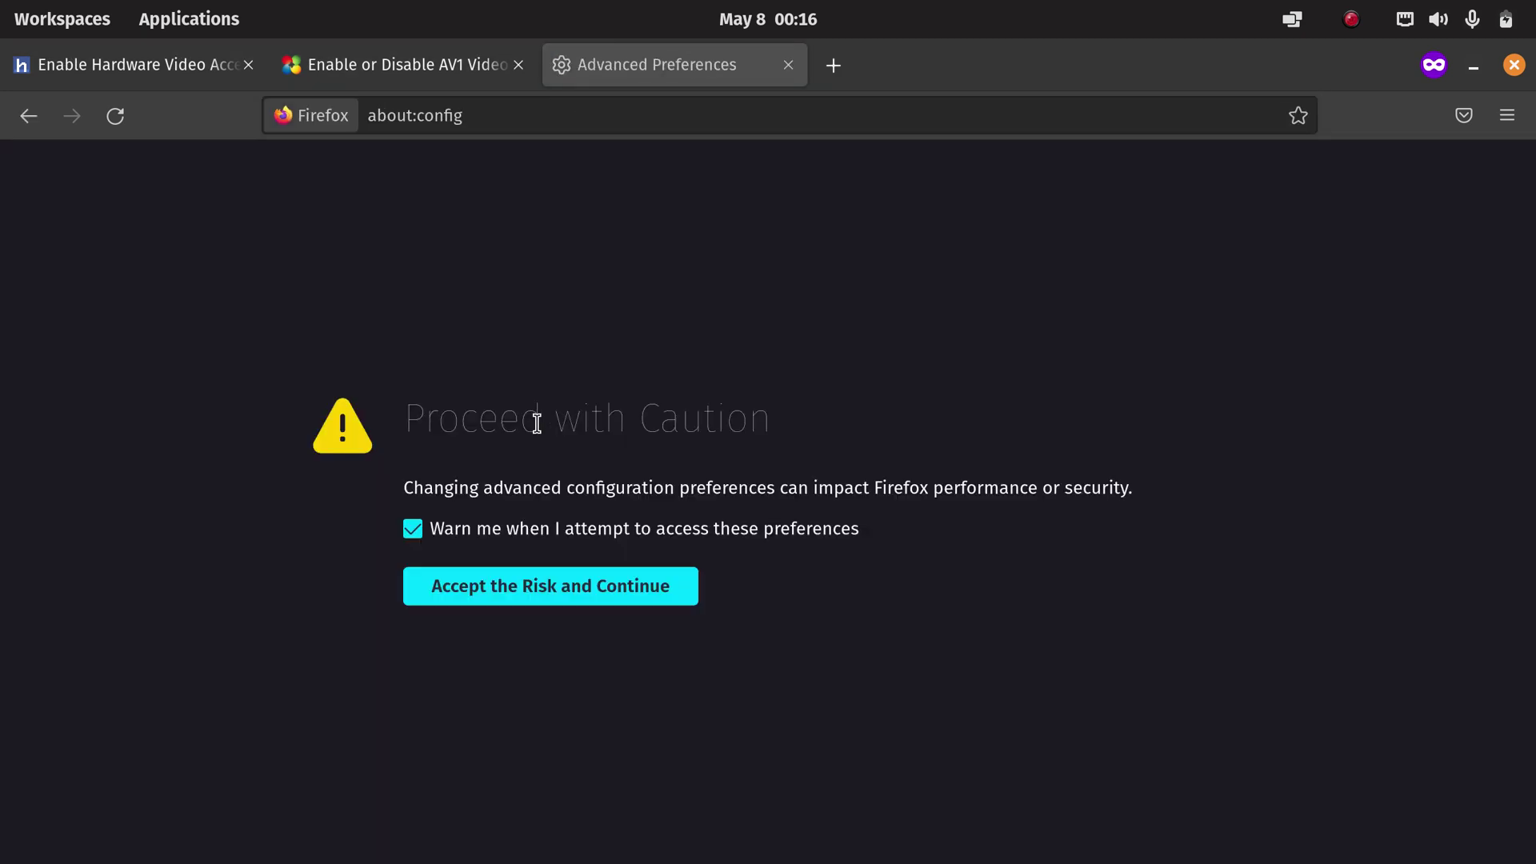
left_click(612, 594)
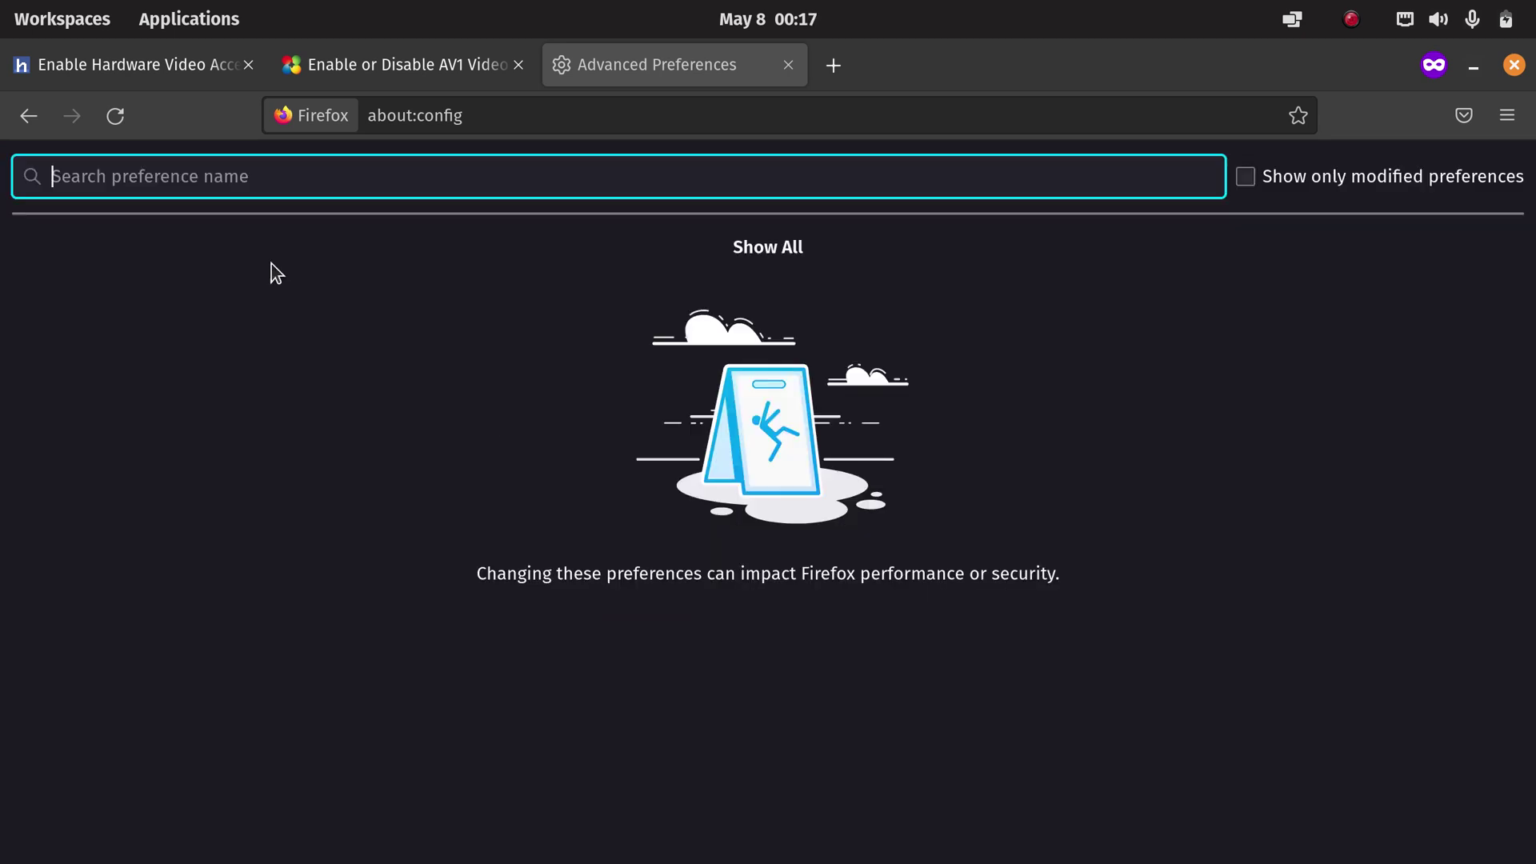
left_click(181, 70)
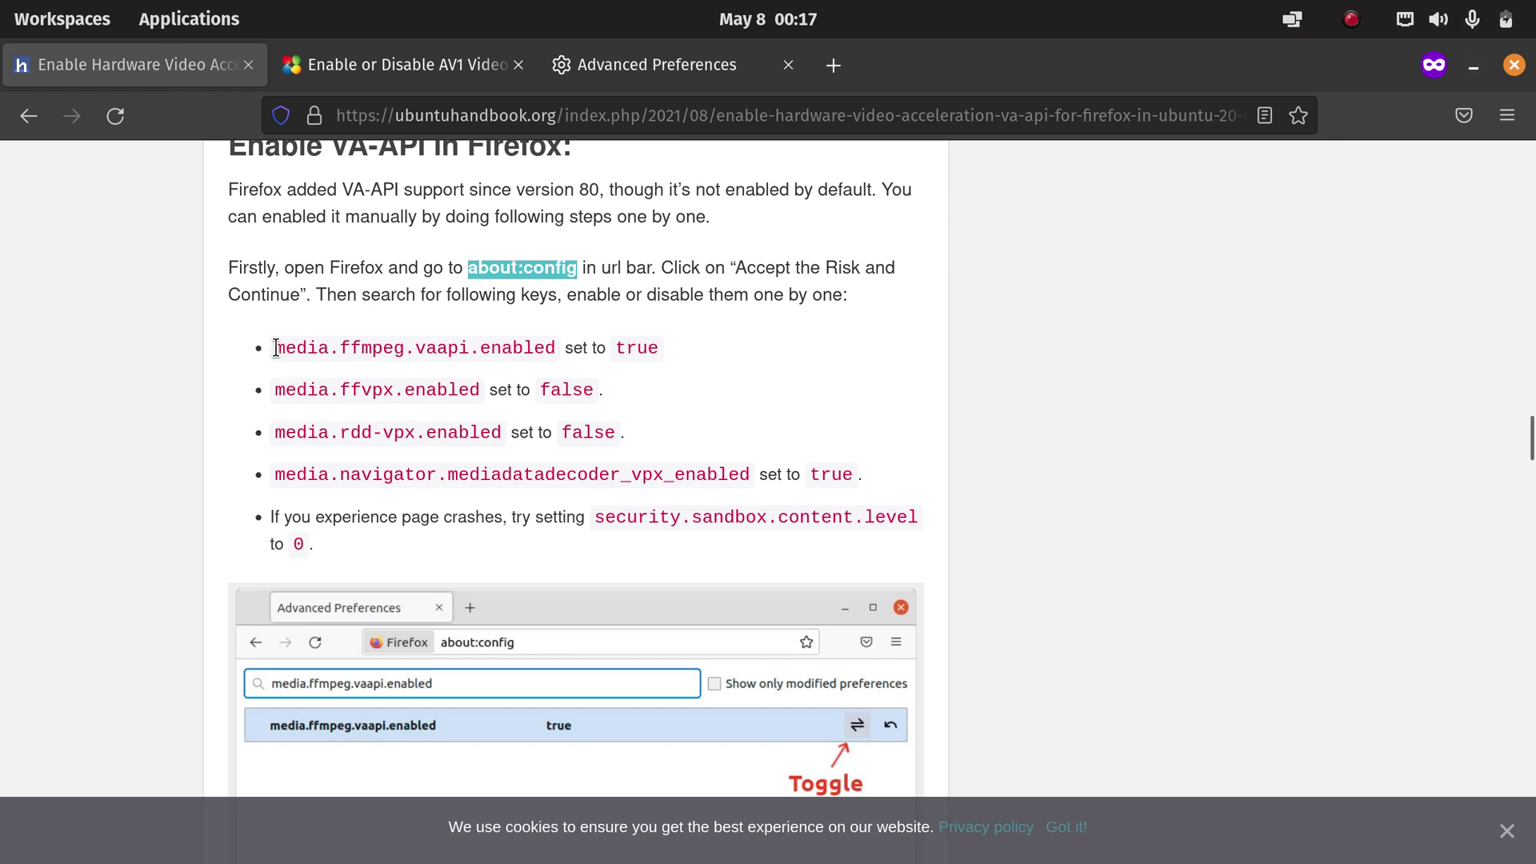
left_click_drag(275, 347, 560, 345)
key("ctrl+c")
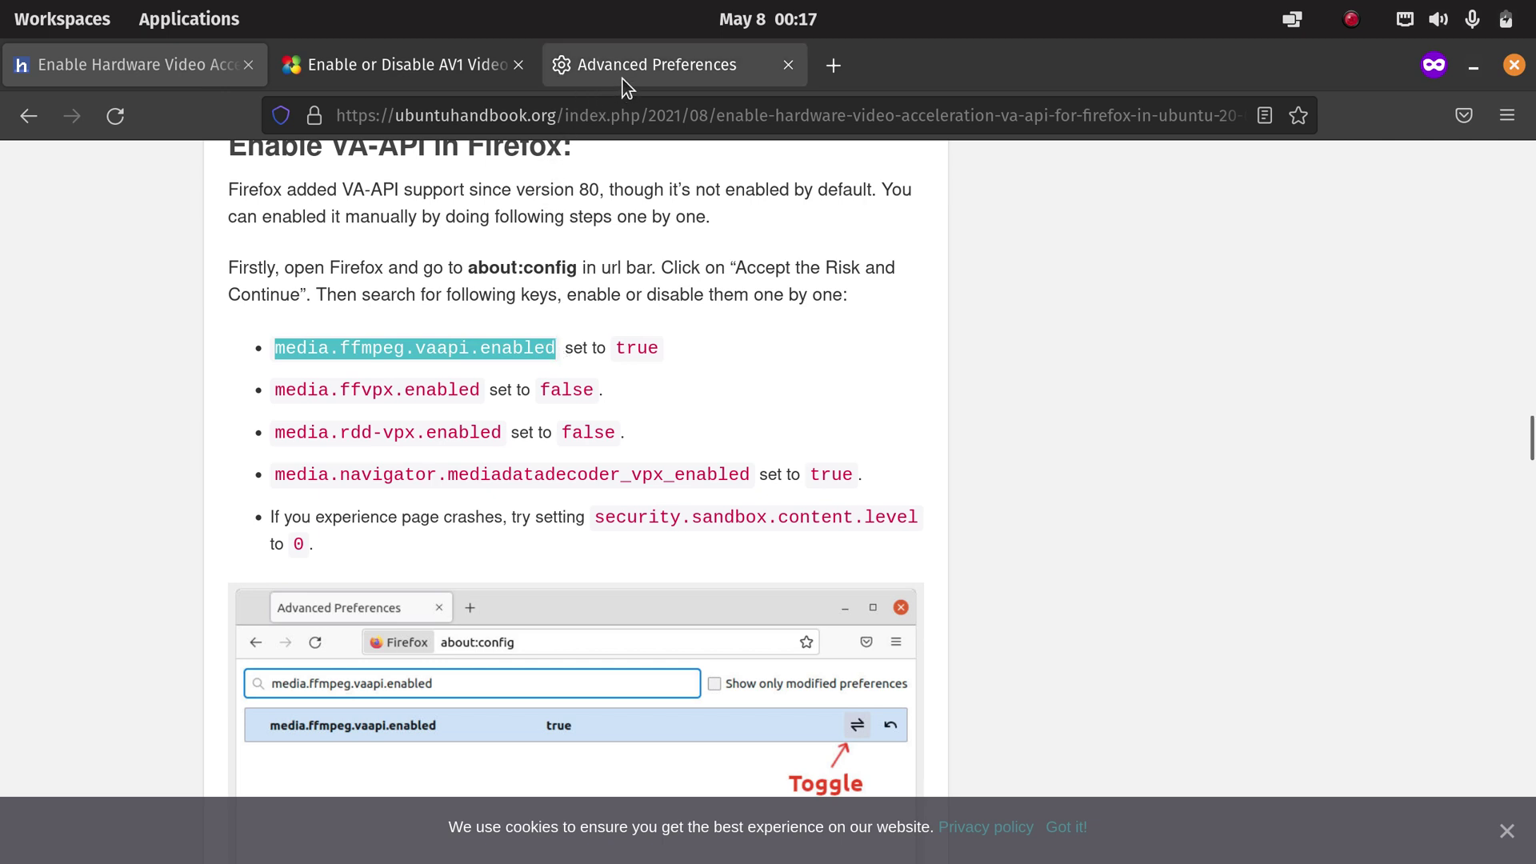
Search media.ffmpeg.vaapi.enabled in about:config and leave it true, then copy media.ffvpx.enabled.
left_click(653, 66)
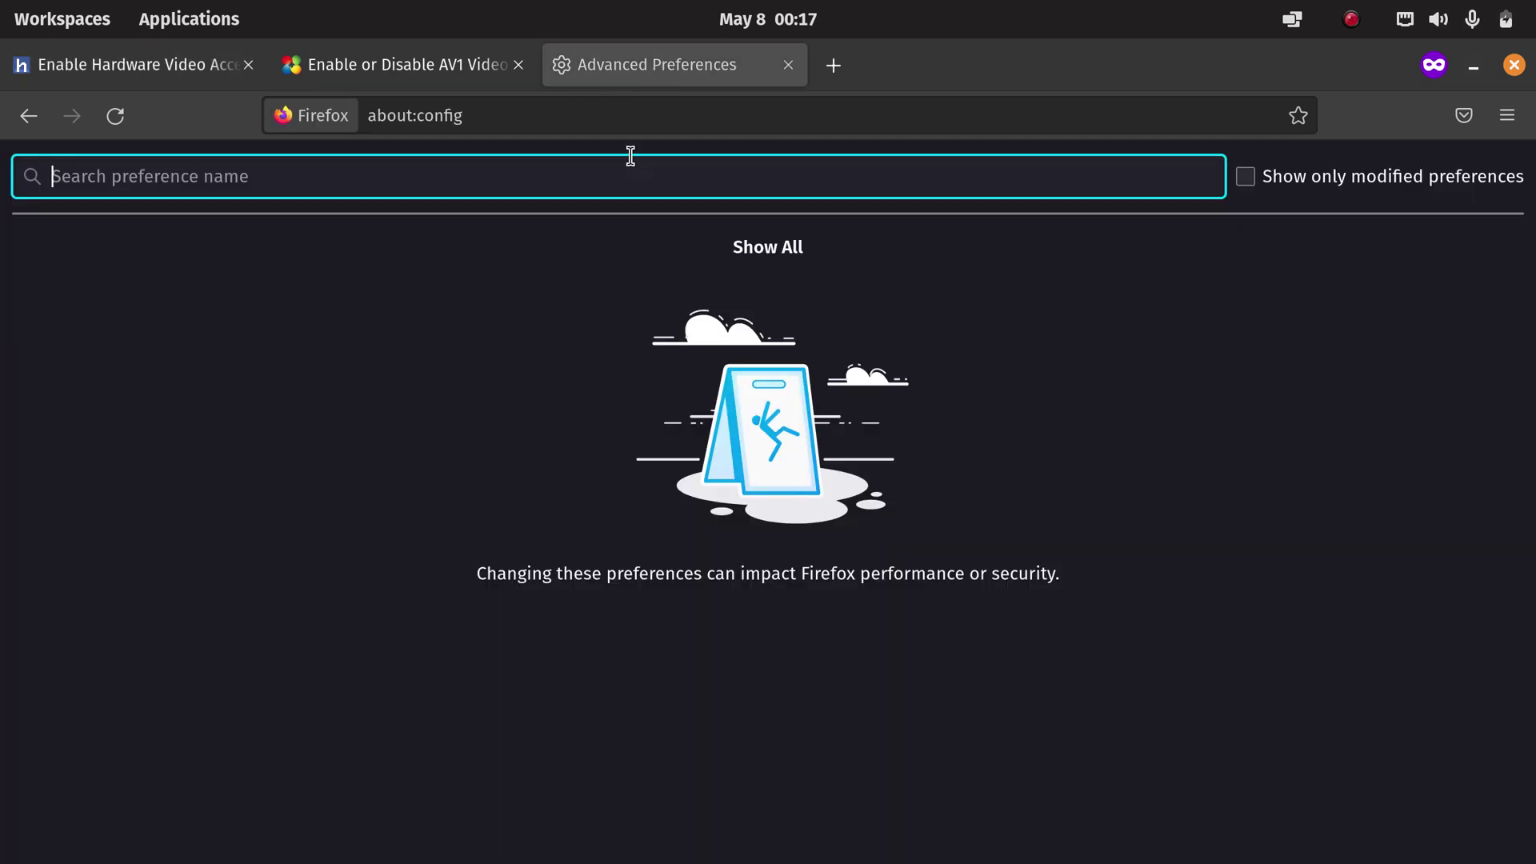
key("ctrl+v")
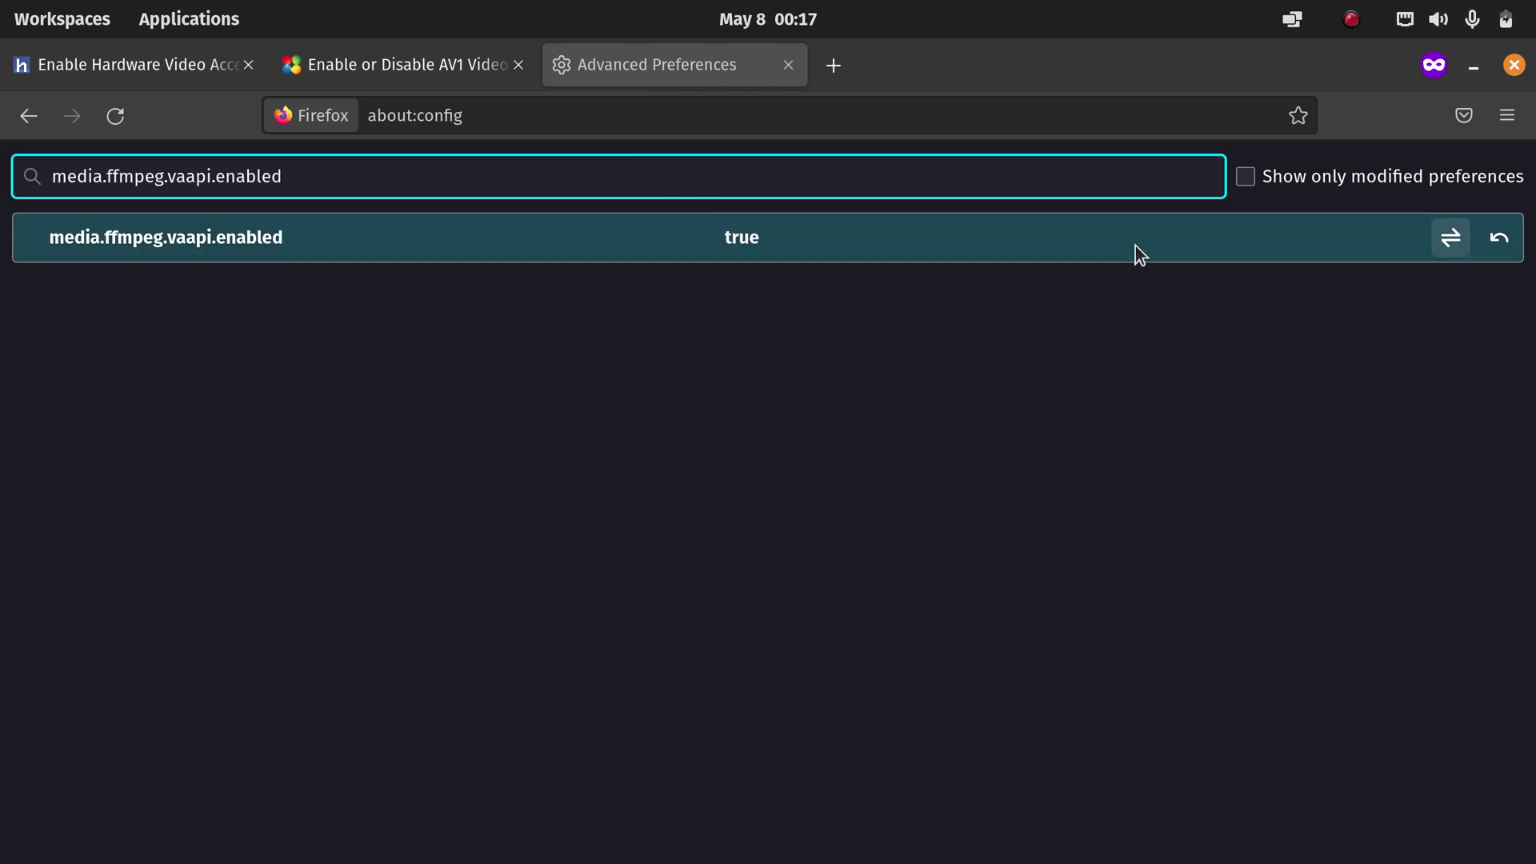
left_click(1452, 237)
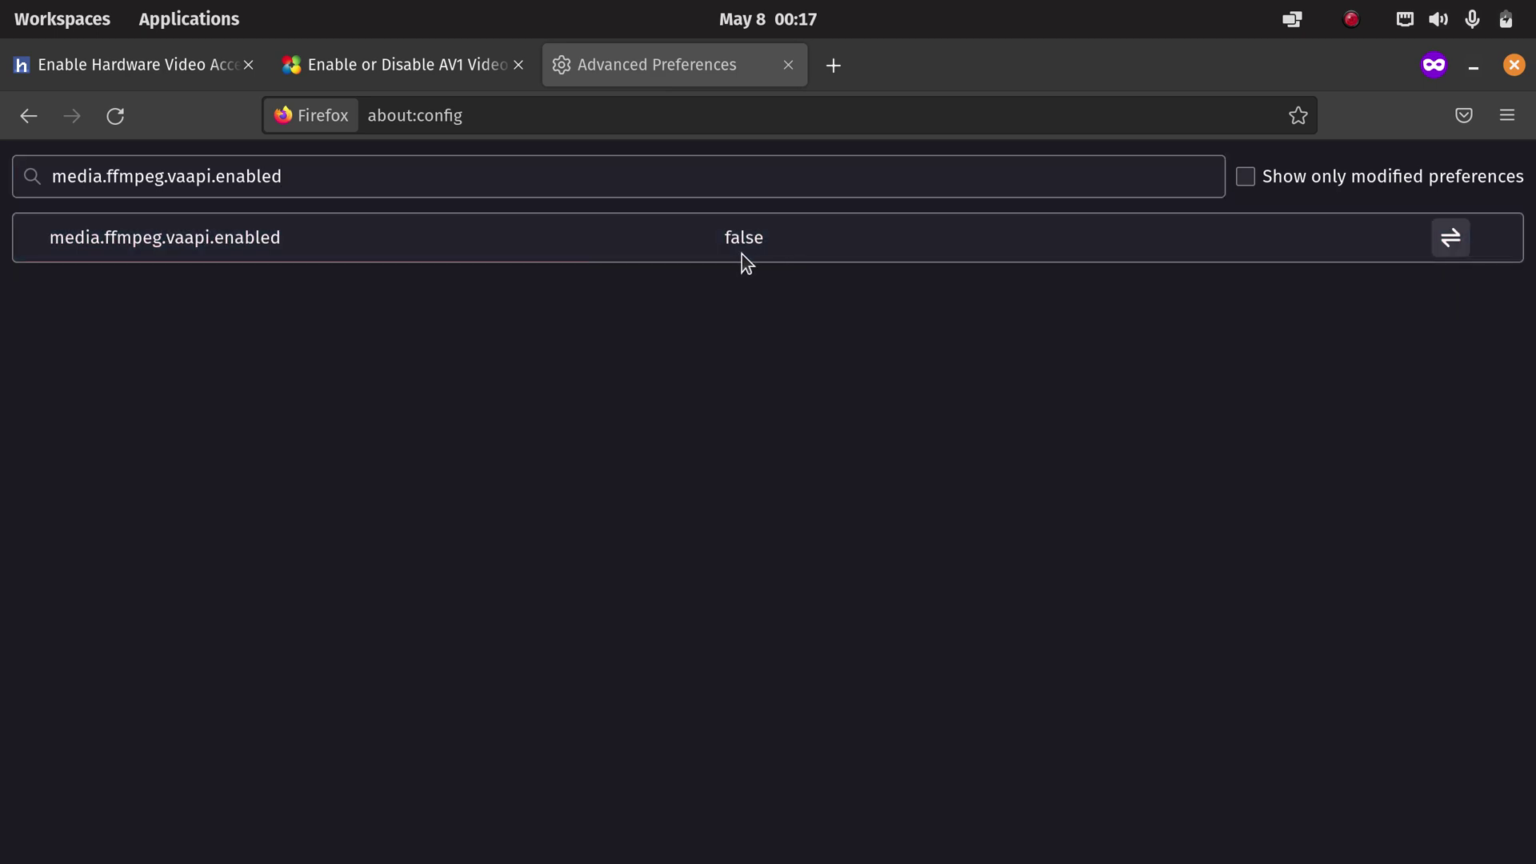
left_click(1450, 240)
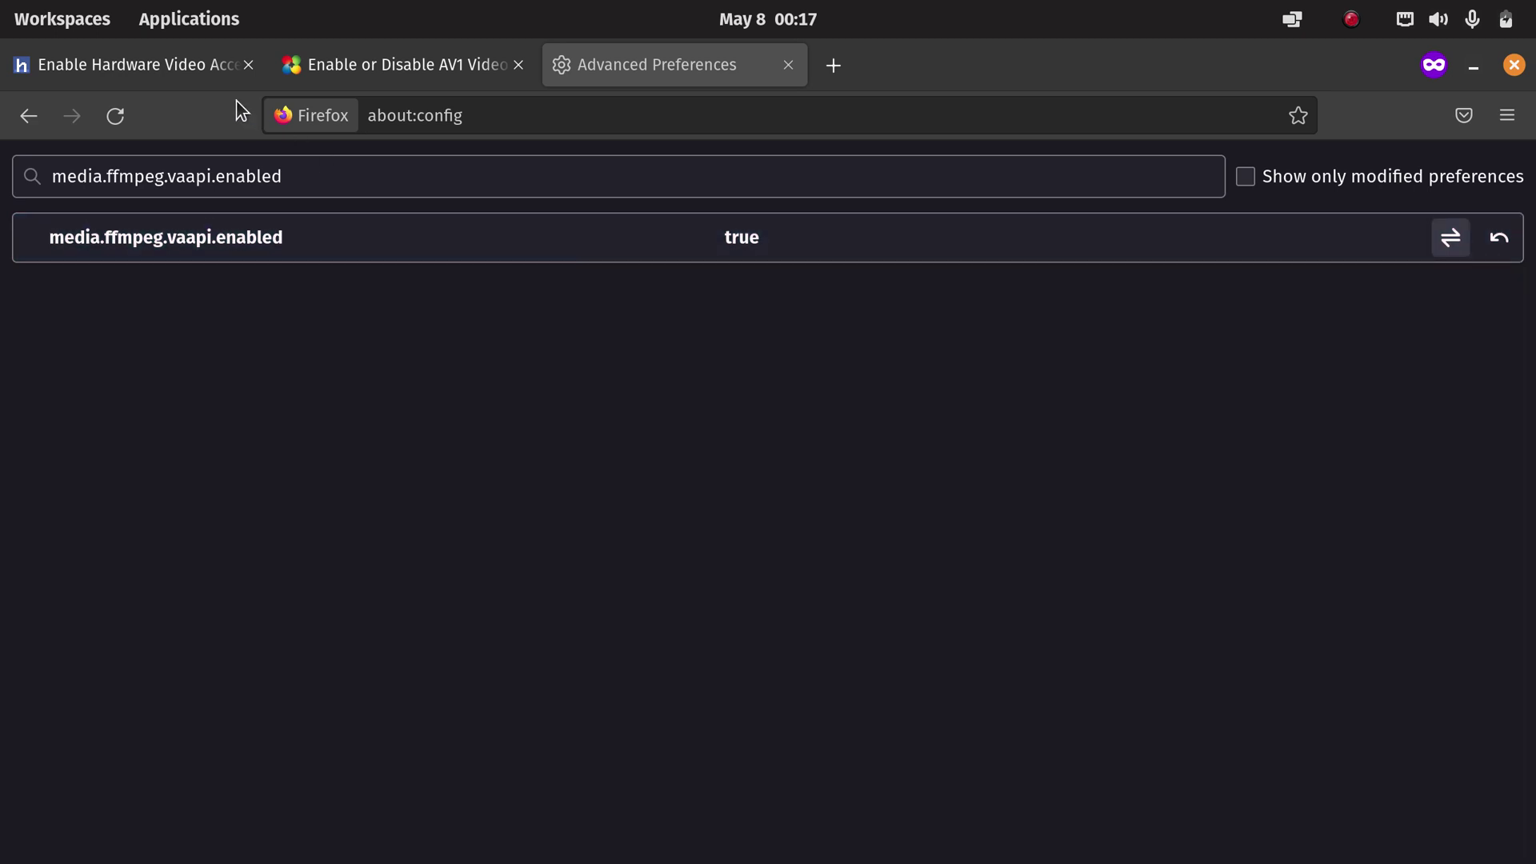
left_click(177, 65)
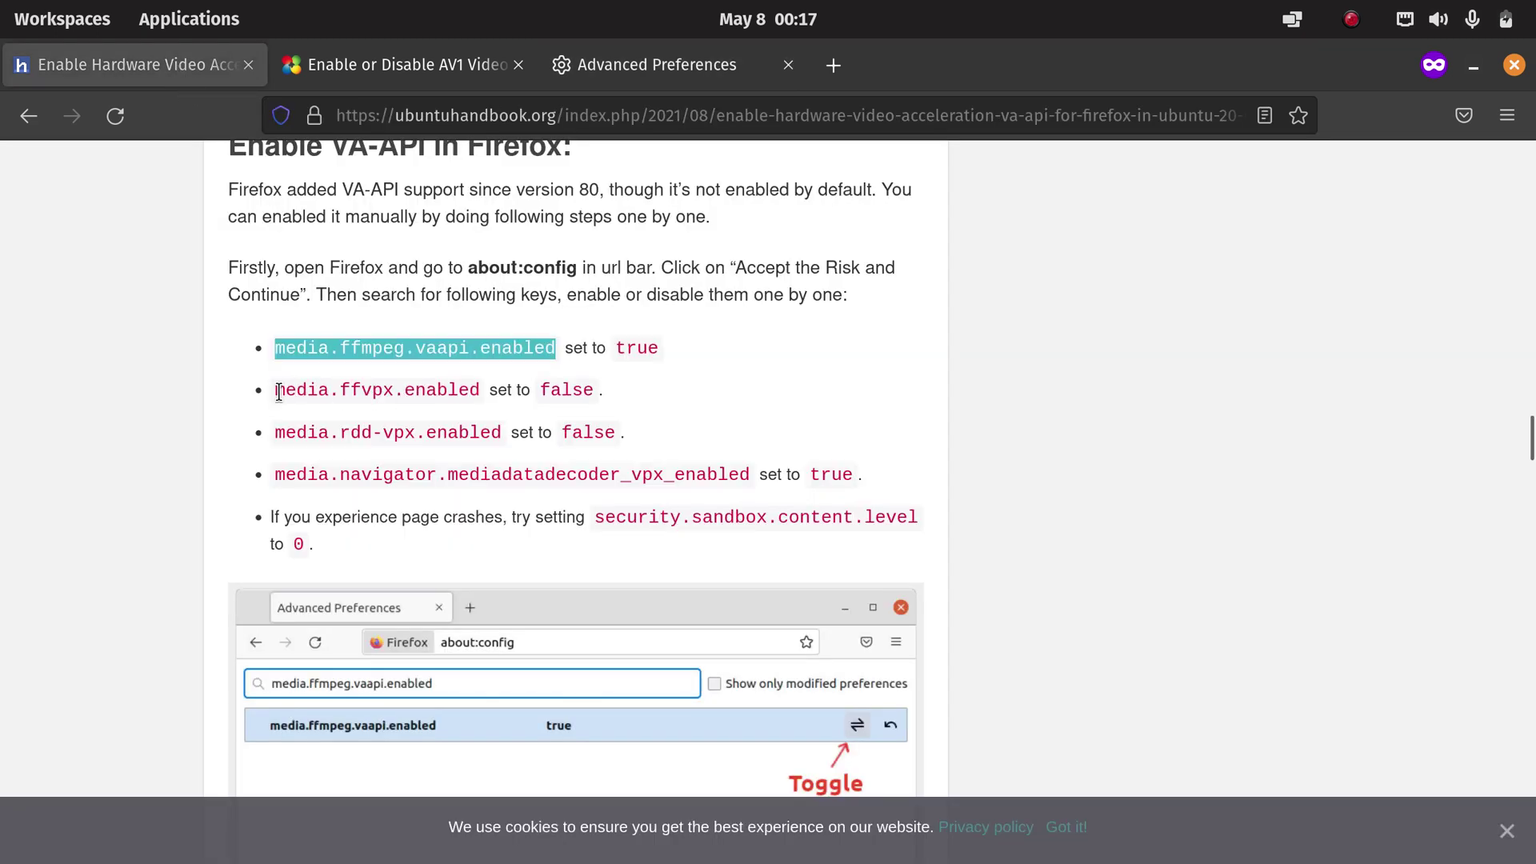
left_click_drag(278, 392, 478, 389)
key("ctrl+c")
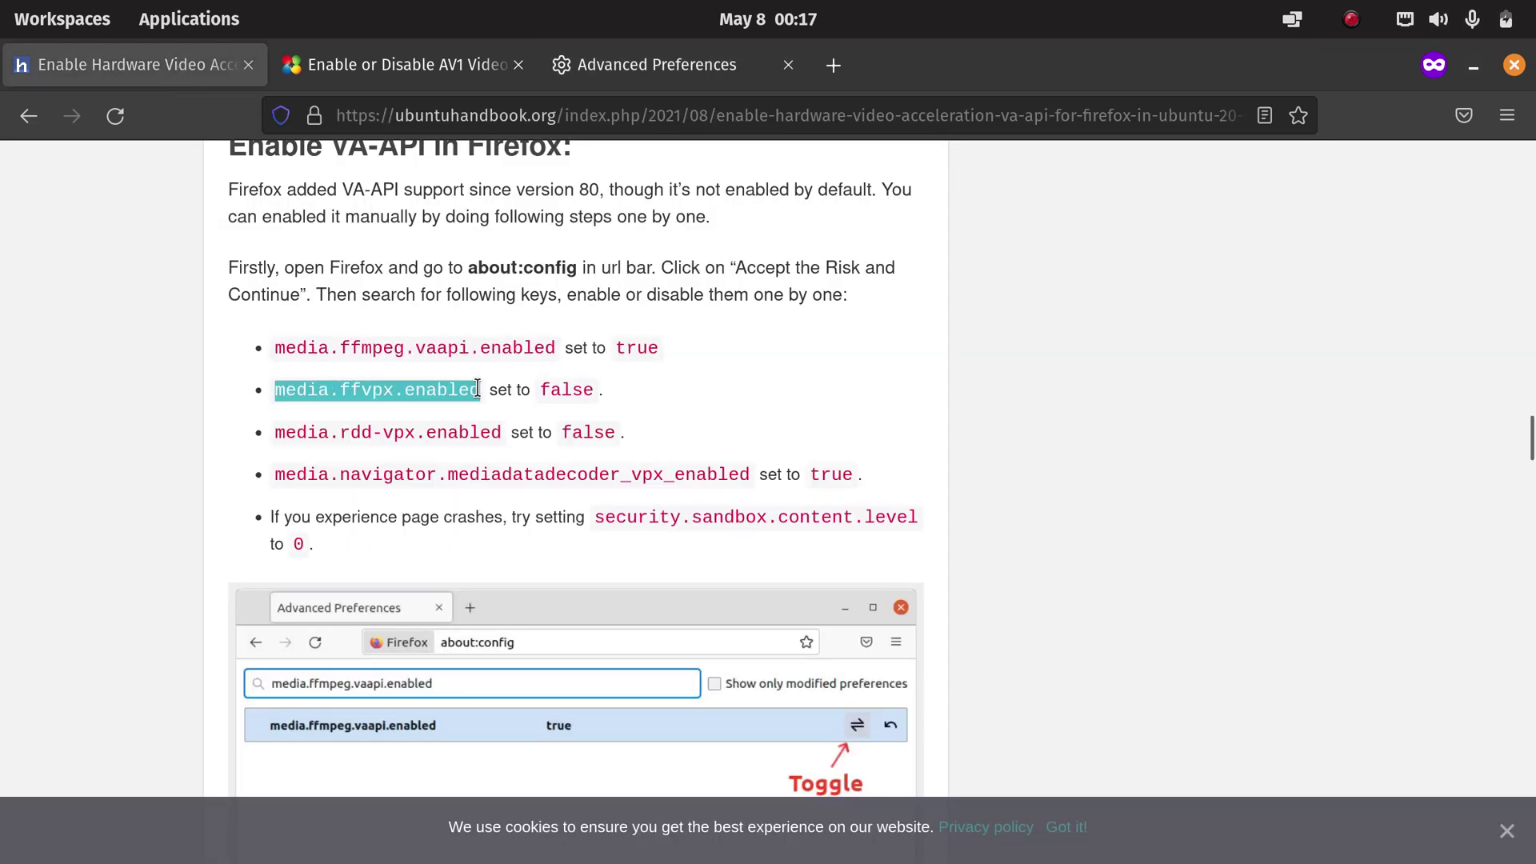
left_click(665, 74)
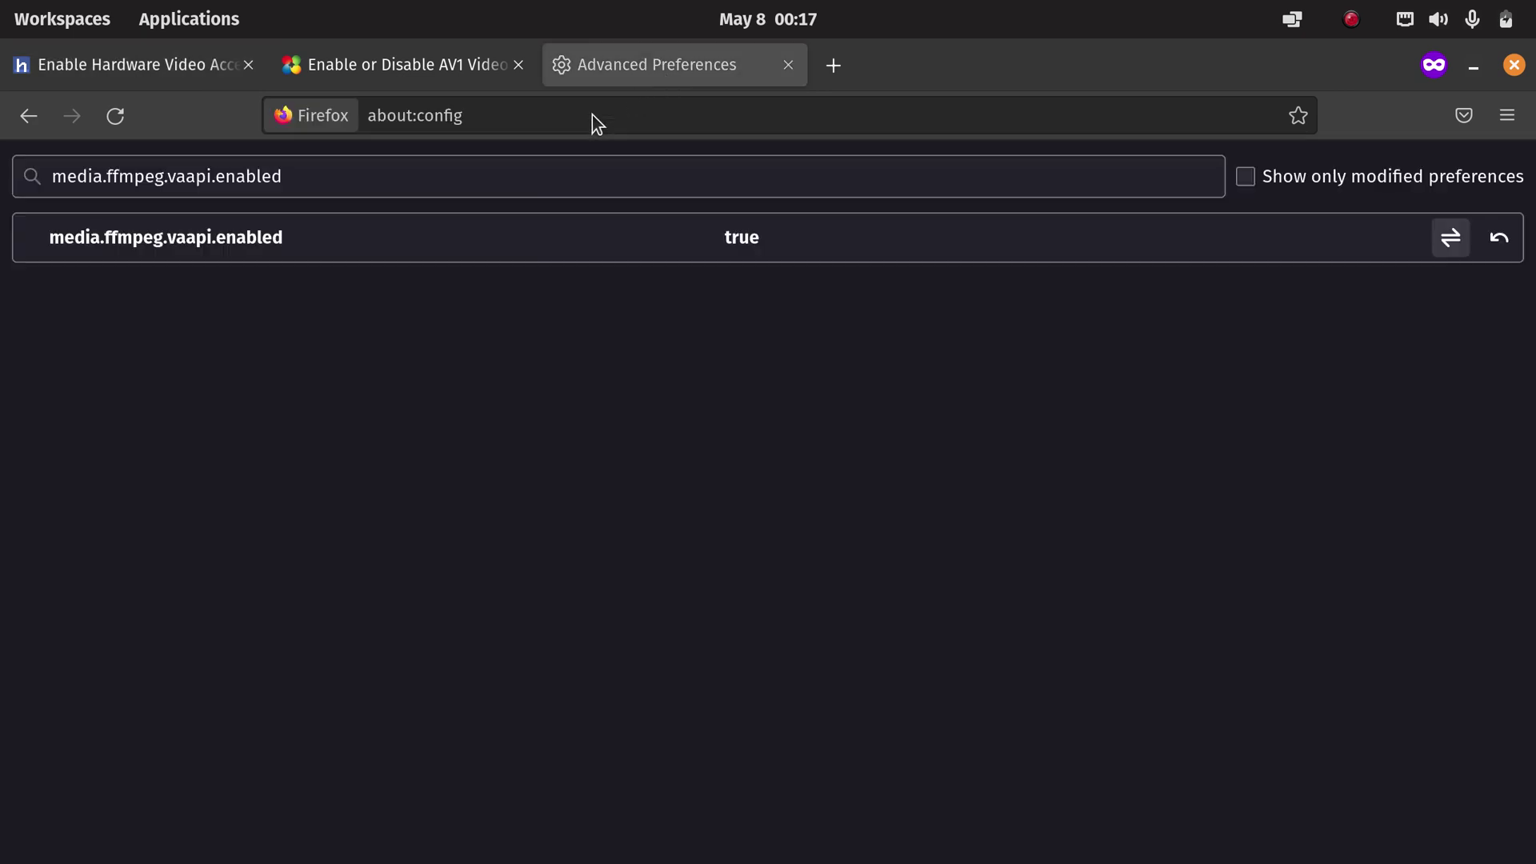
Look up media.ffvpx.enabled, then media.rdd-vpx.enabled in about:config, confirming it is false.
triple_click(492, 168)
key("ctrl+v")
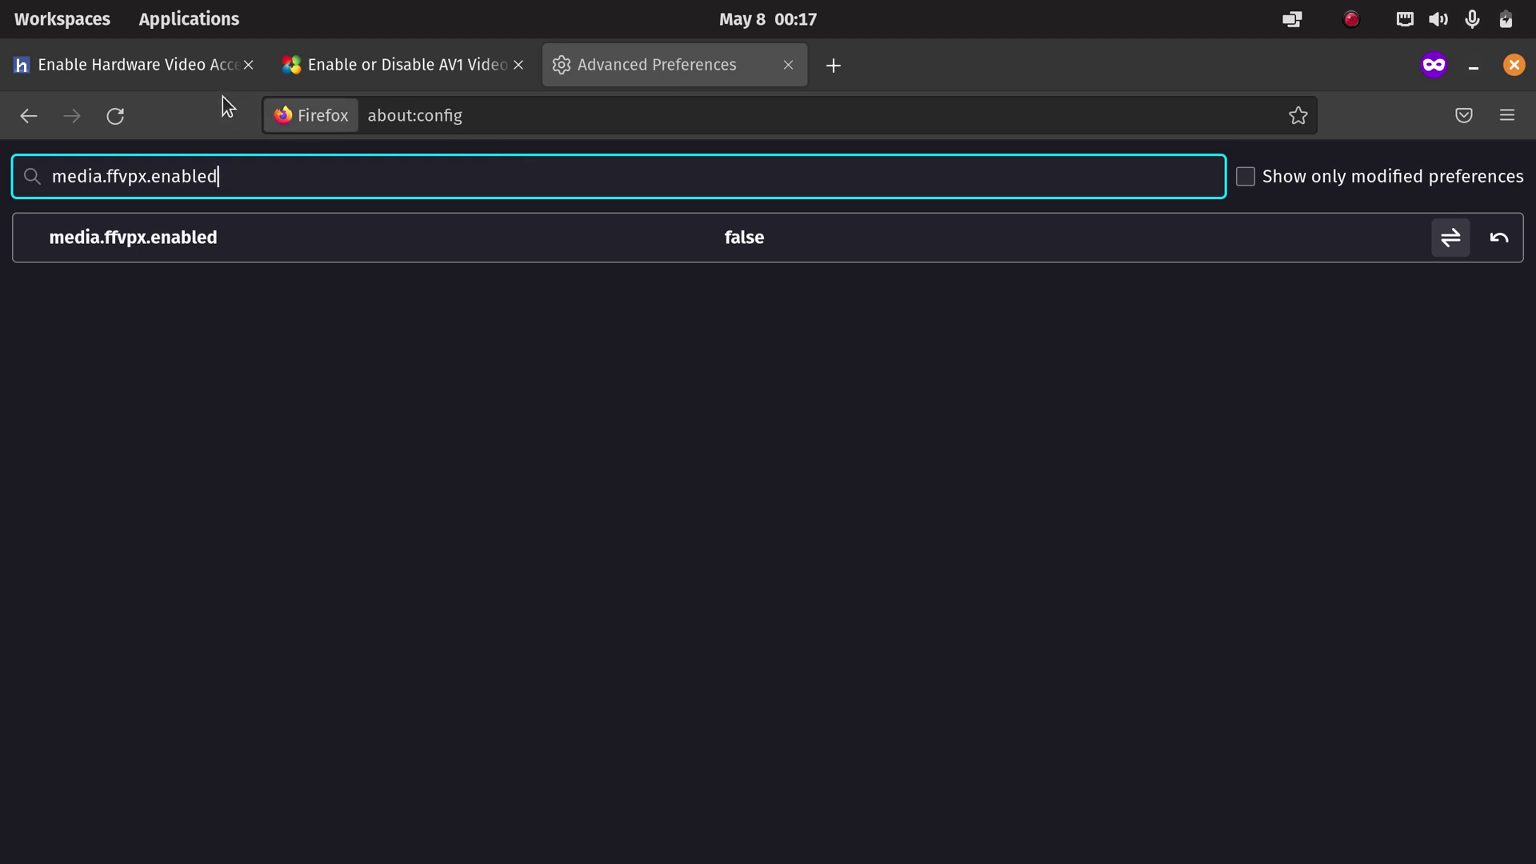
left_click(150, 64)
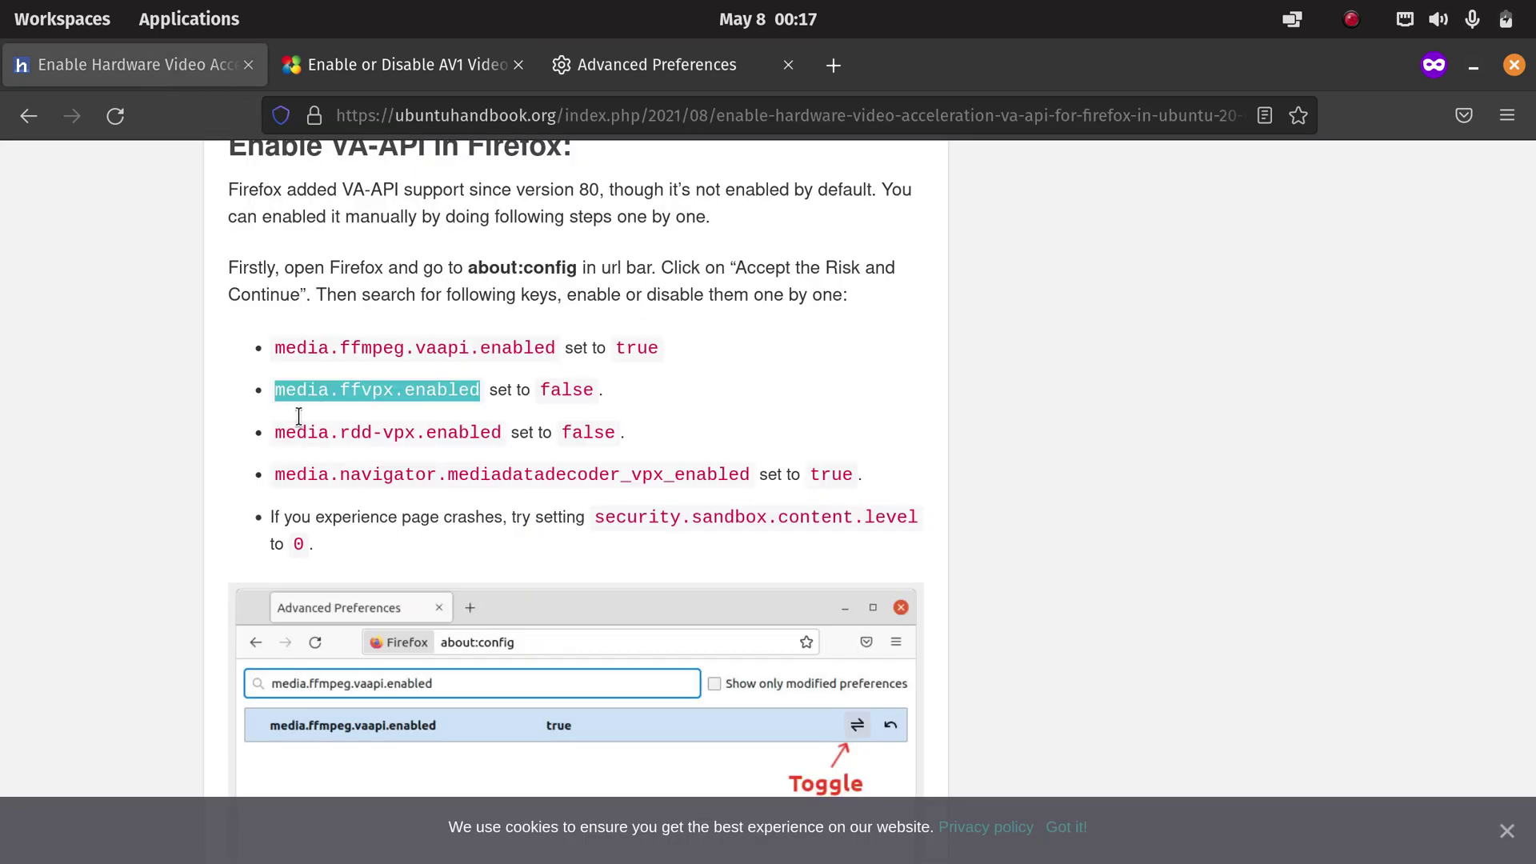
left_click_drag(275, 432, 502, 440)
key("ctrl+c")
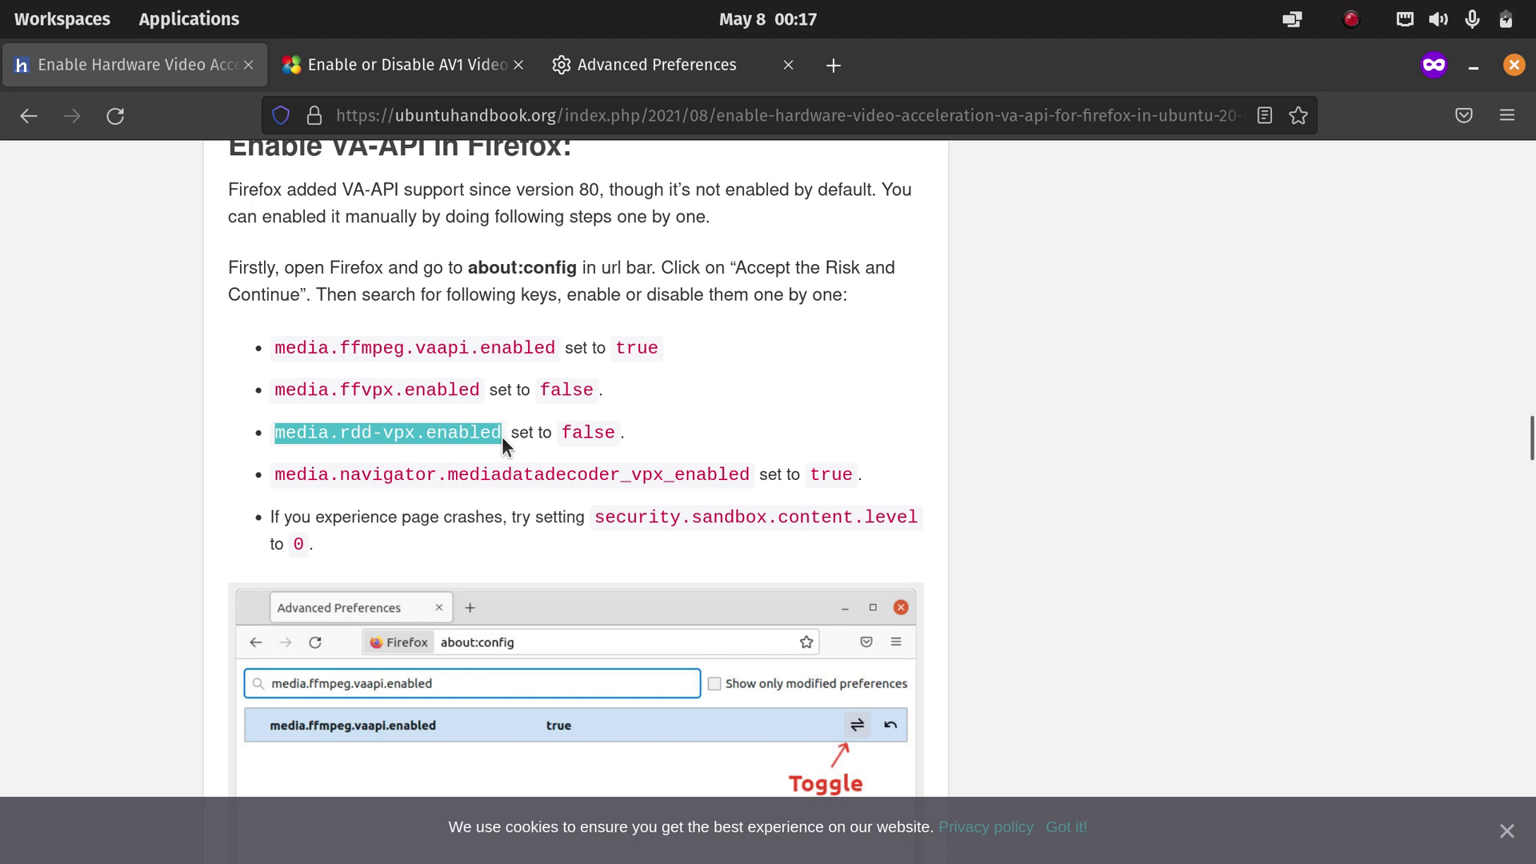
left_click(691, 79)
key("ctrl+a")
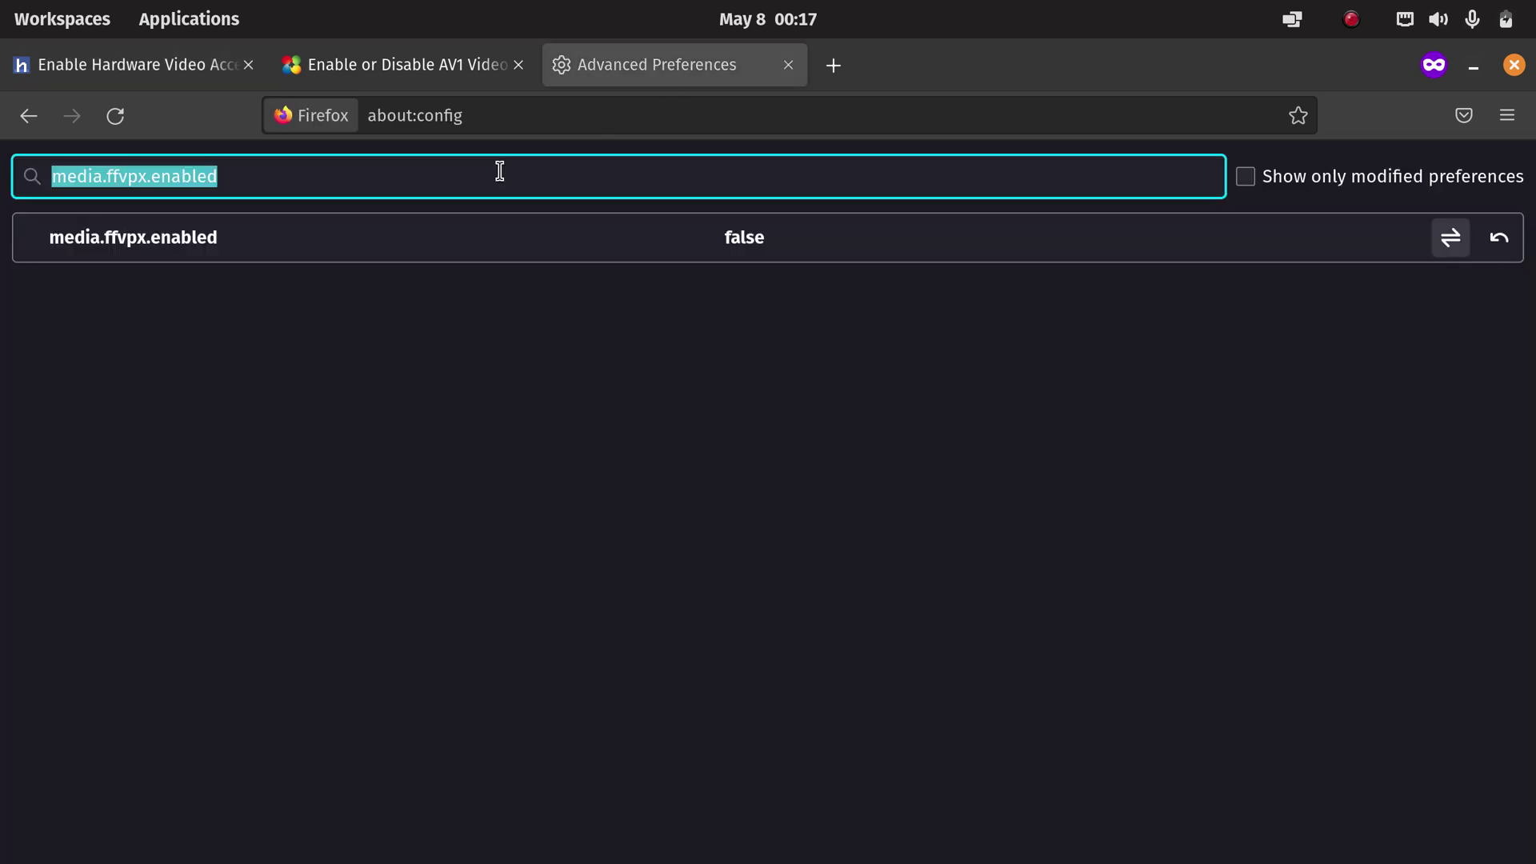
key("ctrl+v")
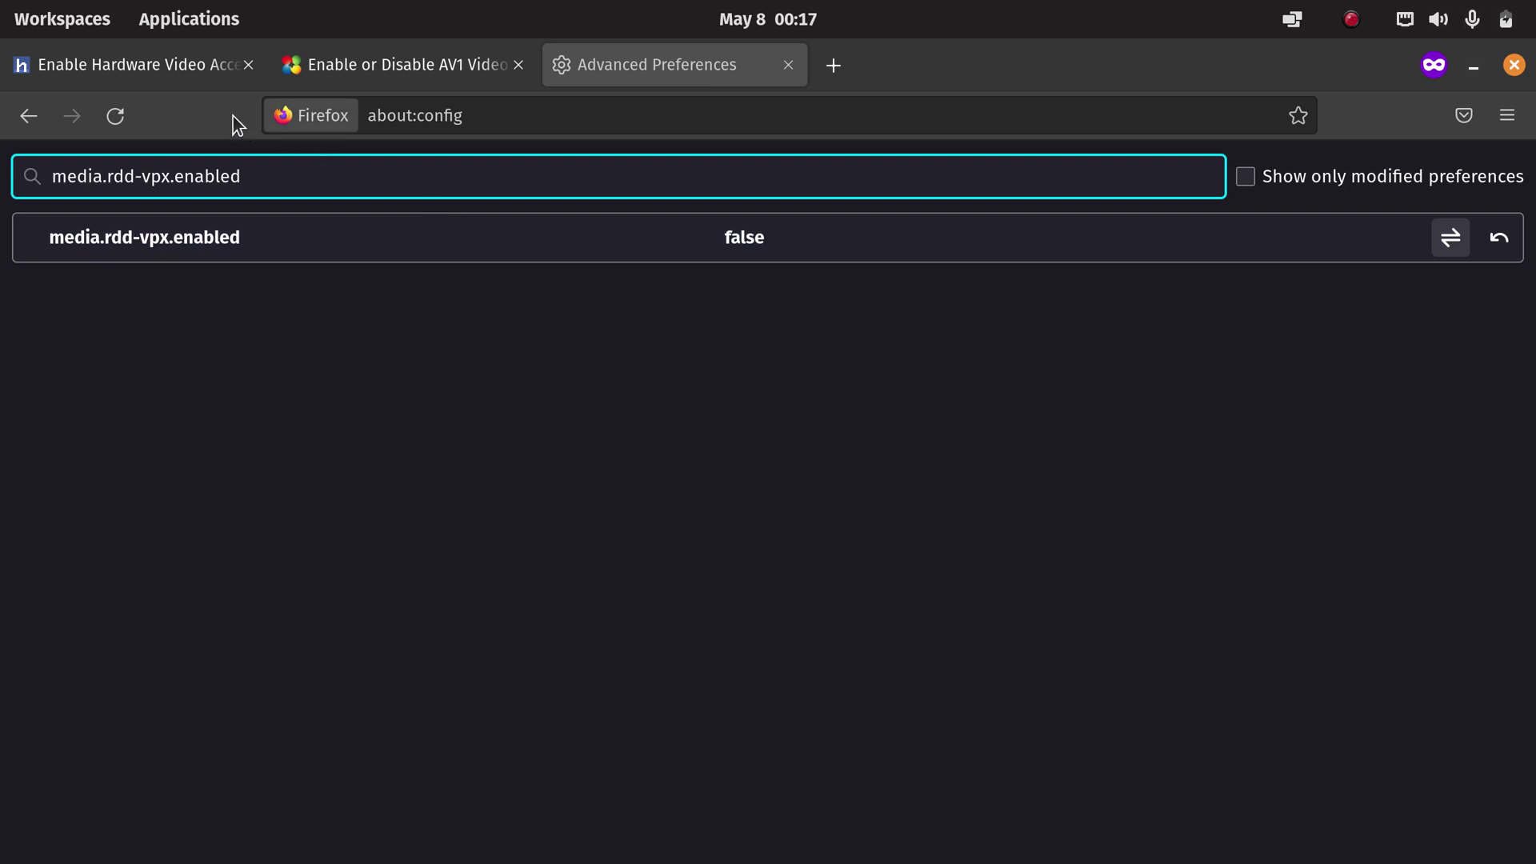
Look up media.navigator.mediadatadecoder_vpx_enabled, confirming true, then select security.sandbox.content.level in the article.
left_click(171, 75)
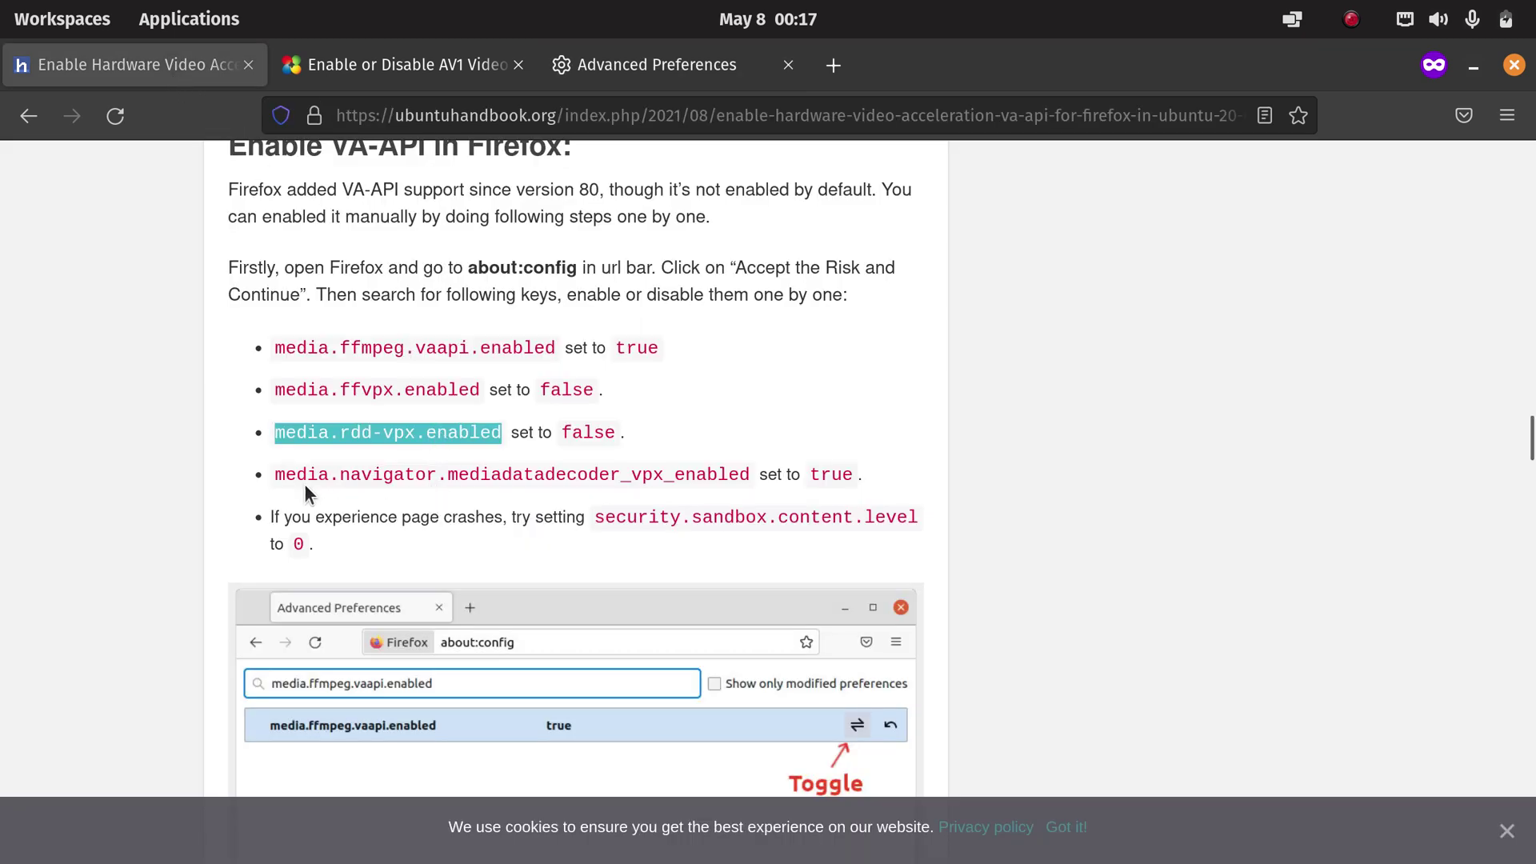
left_click_drag(274, 475, 716, 486)
key("shift+Right")
key("shift+Right")
key("shift+Right")
key("ctrl+c")
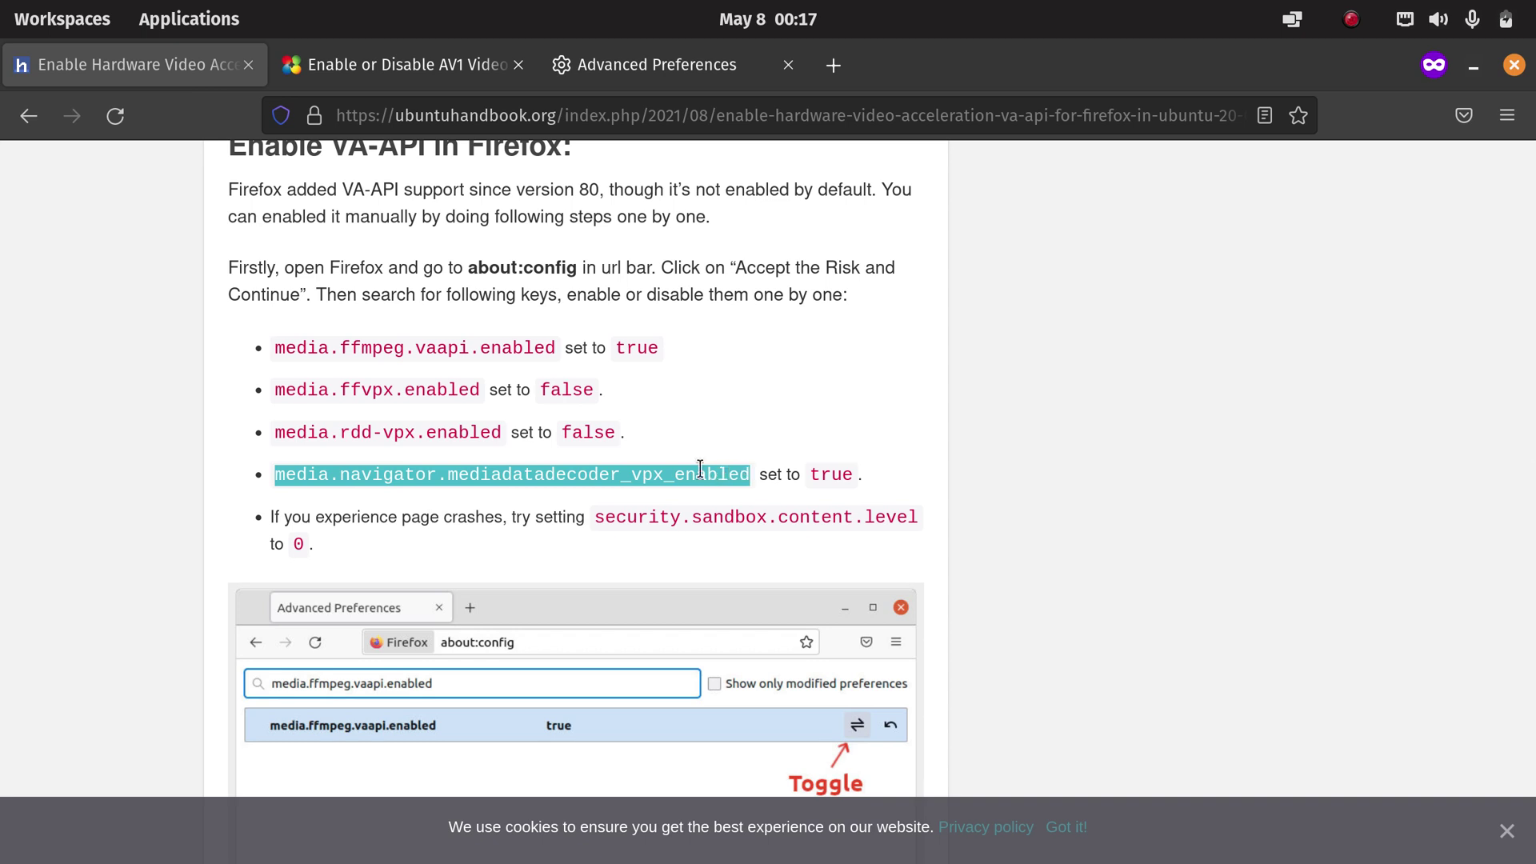
left_click(627, 76)
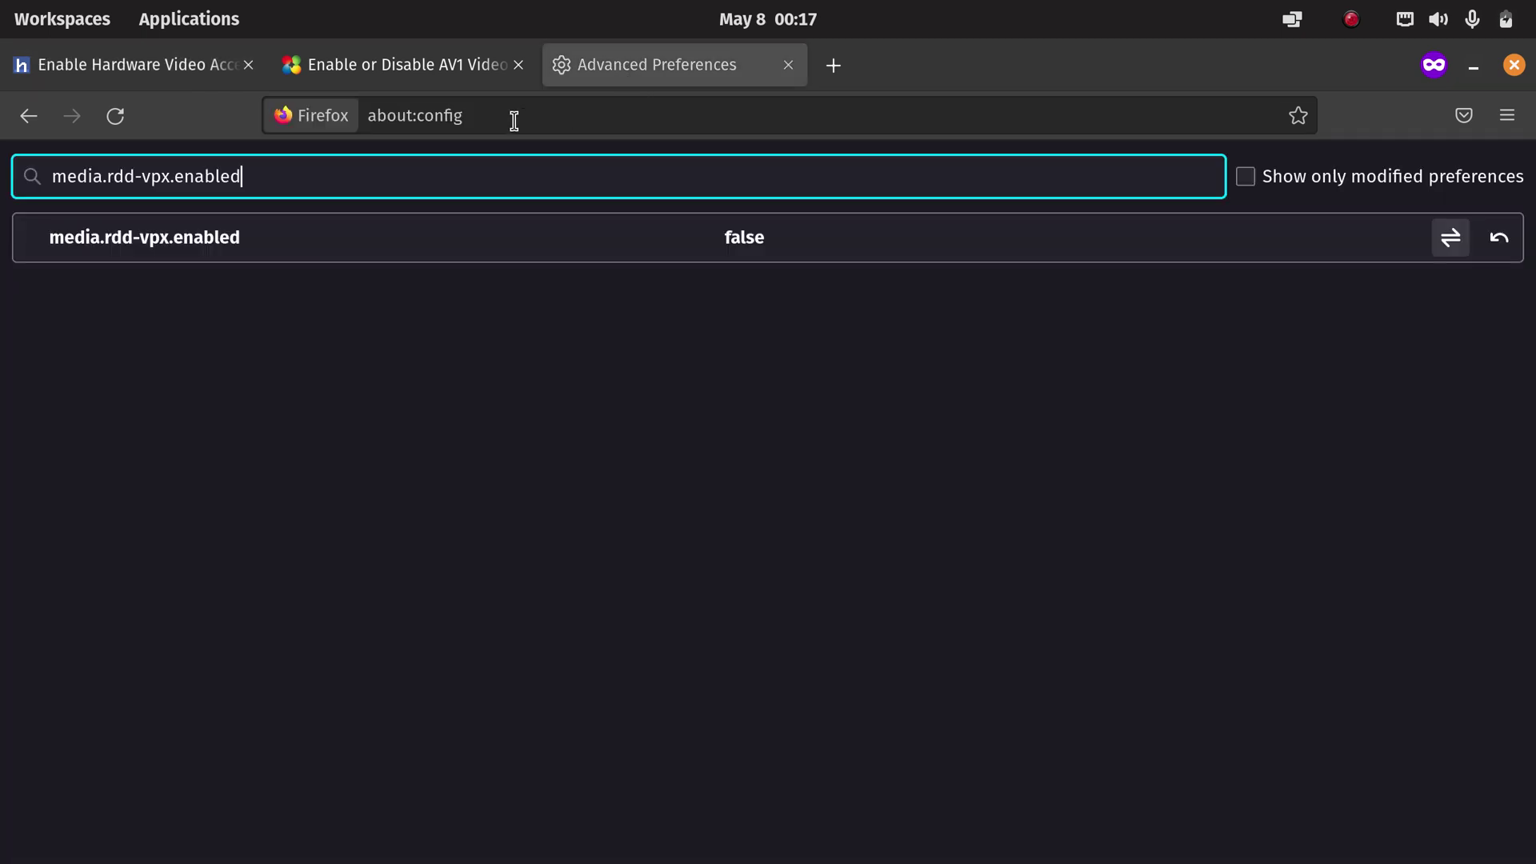
key("ctrl+a")
key("ctrl+v")
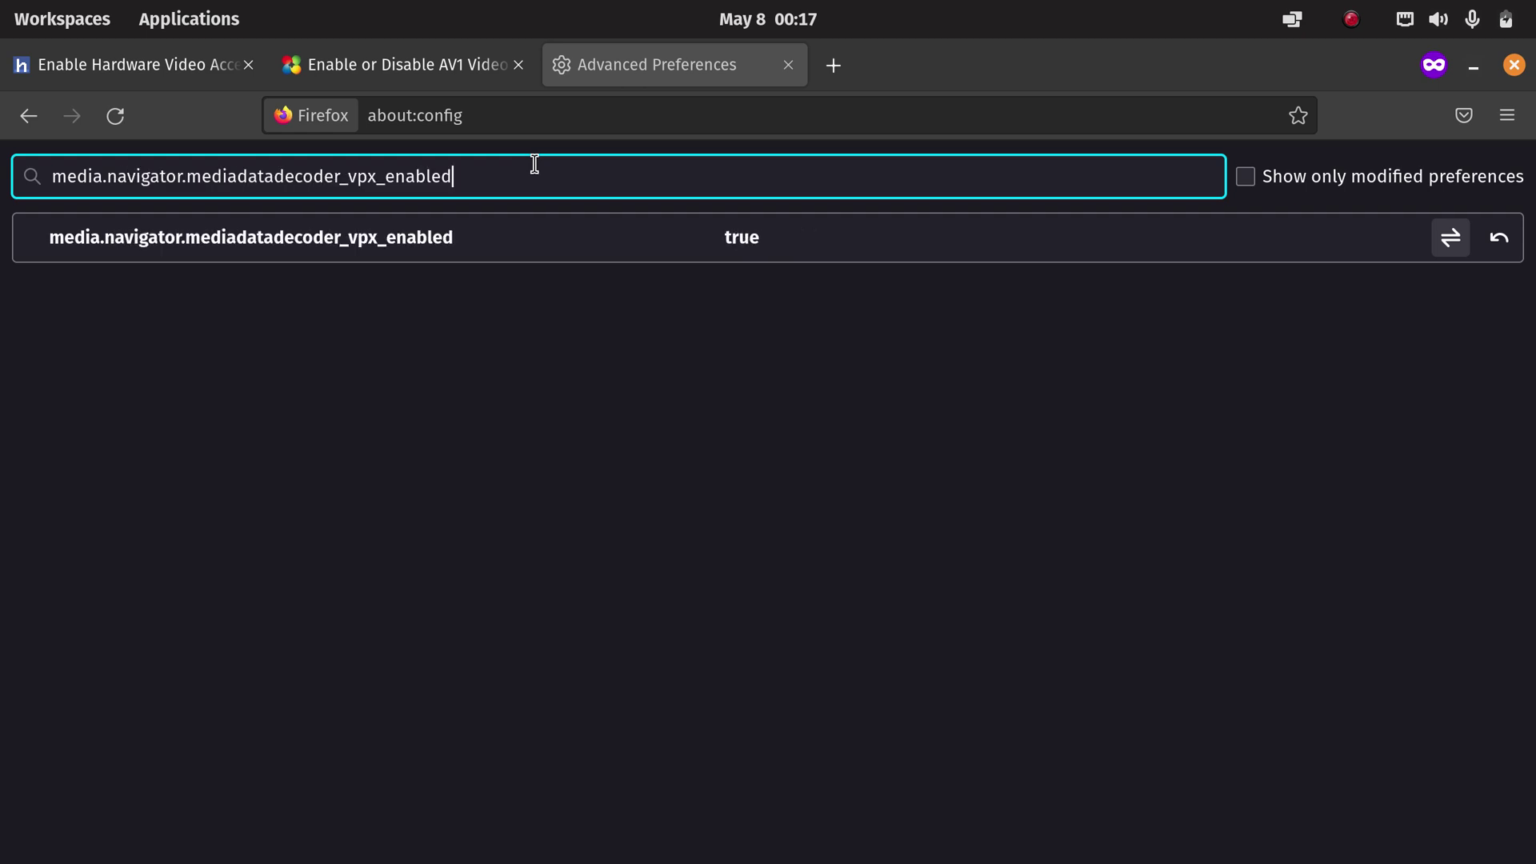
left_click(161, 70)
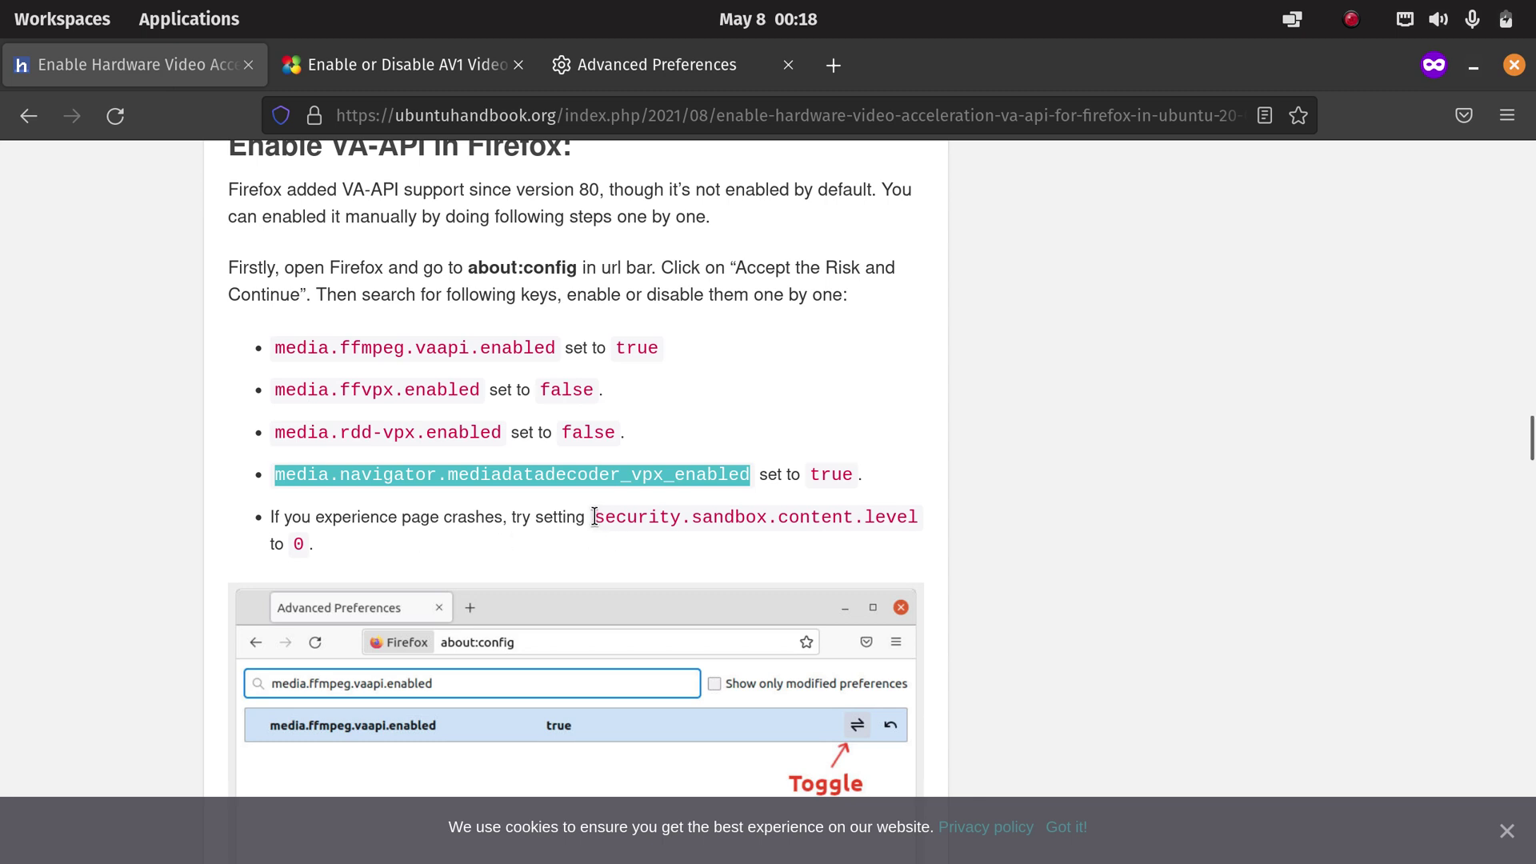
left_click_drag(594, 517, 904, 521)
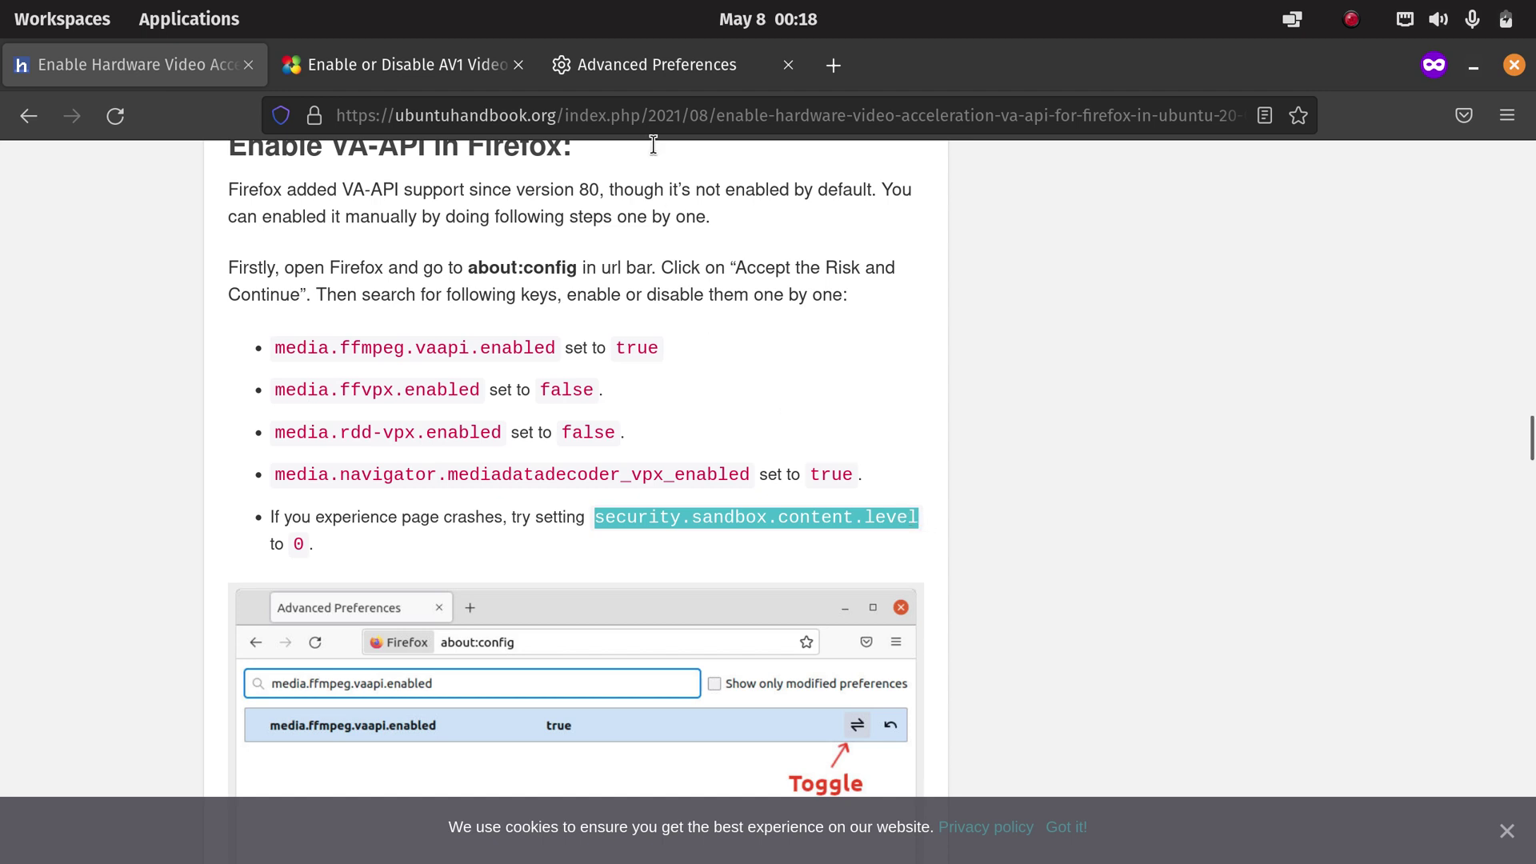
Look up security.sandbox.content.level in about:config, confirm it stays at 4, and return to the article.
left_click(625, 69)
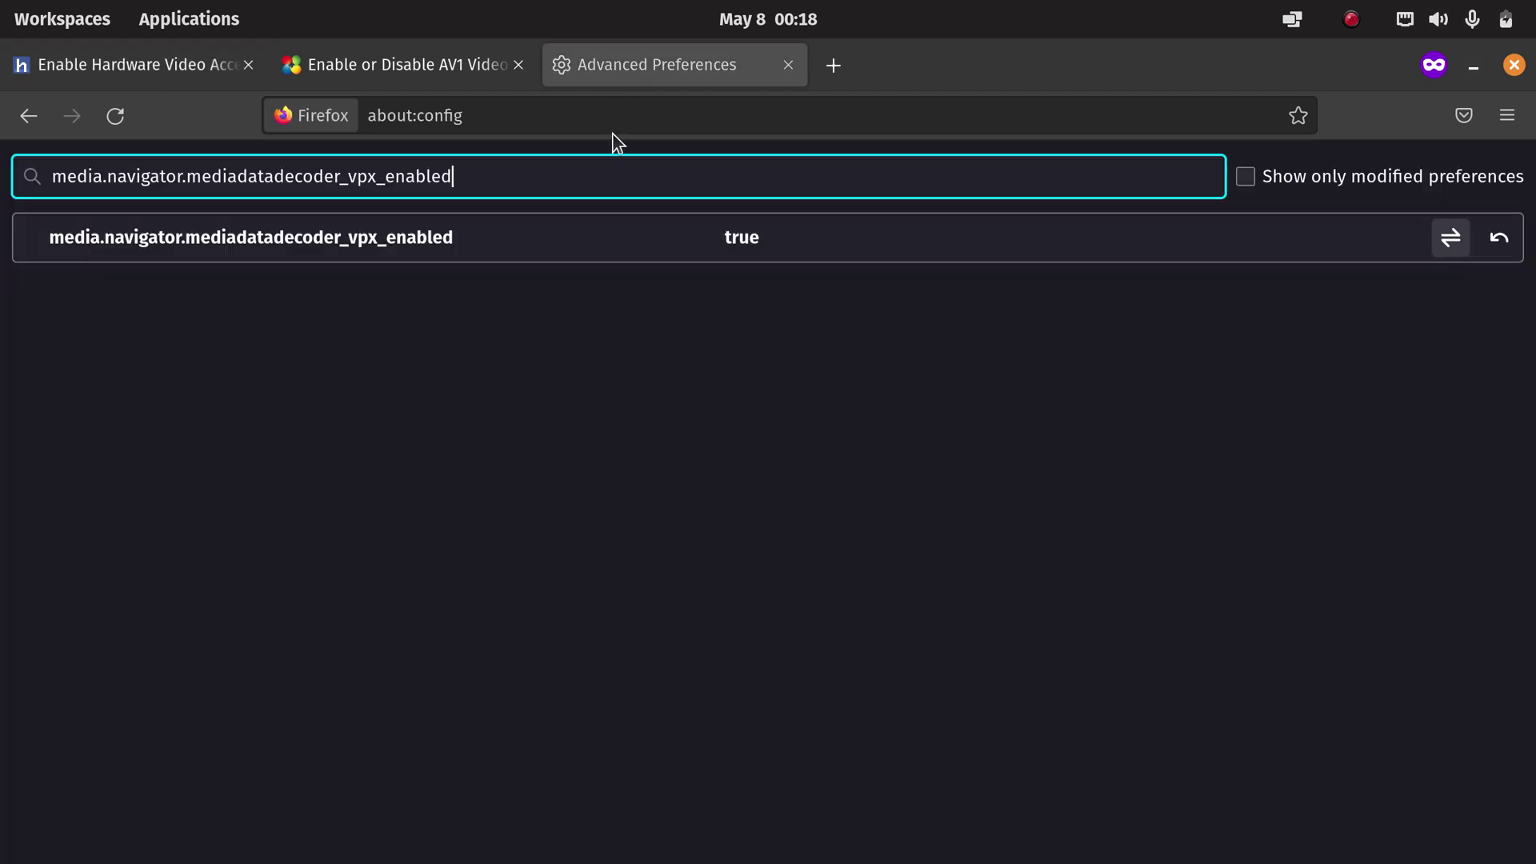
triple_click(540, 166)
type("security.sandbox.content.level")
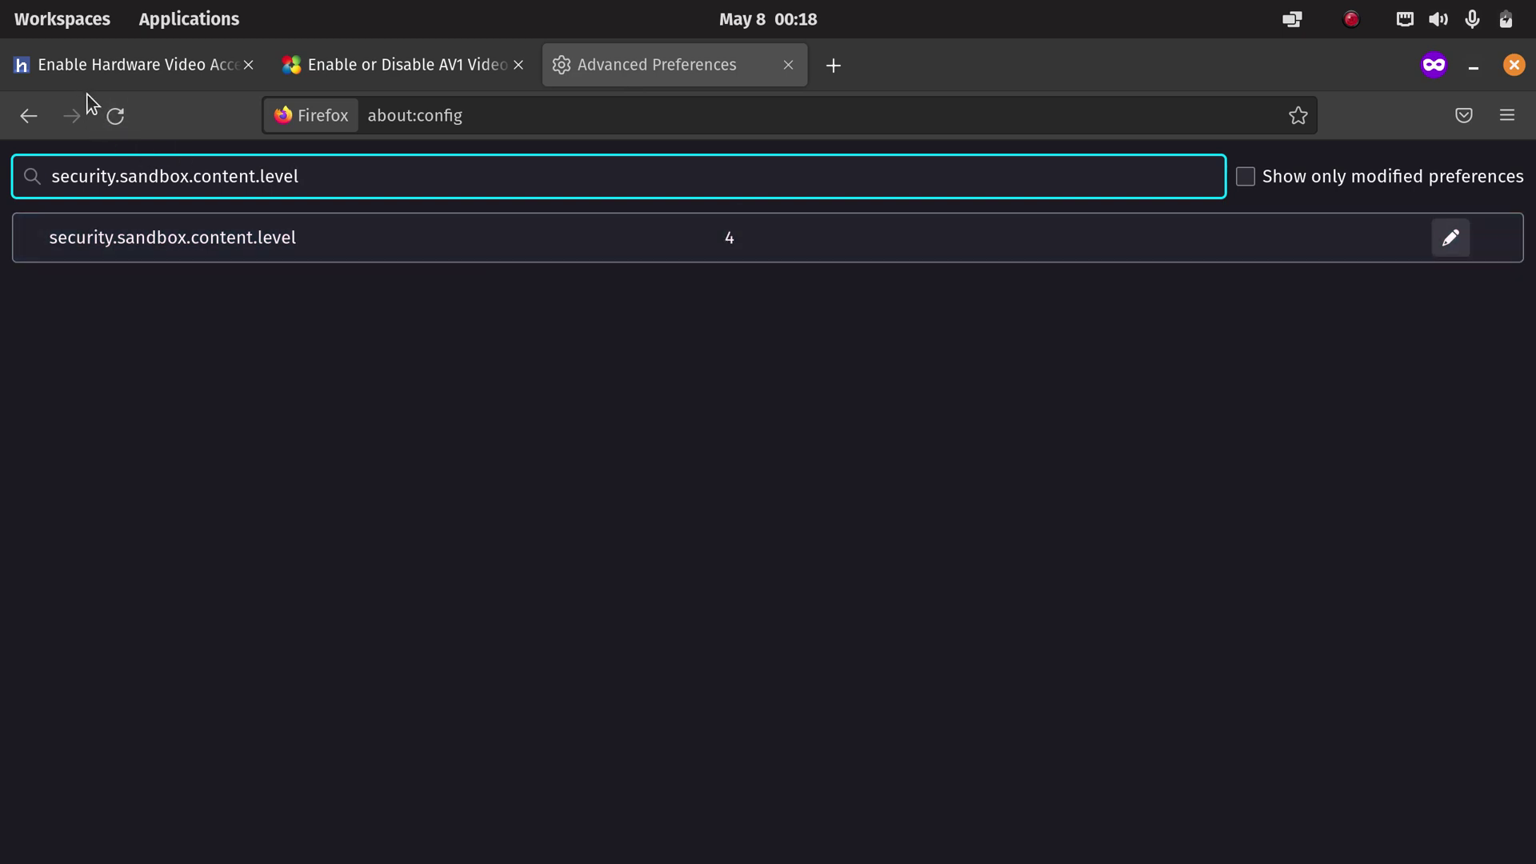
left_click(118, 82)
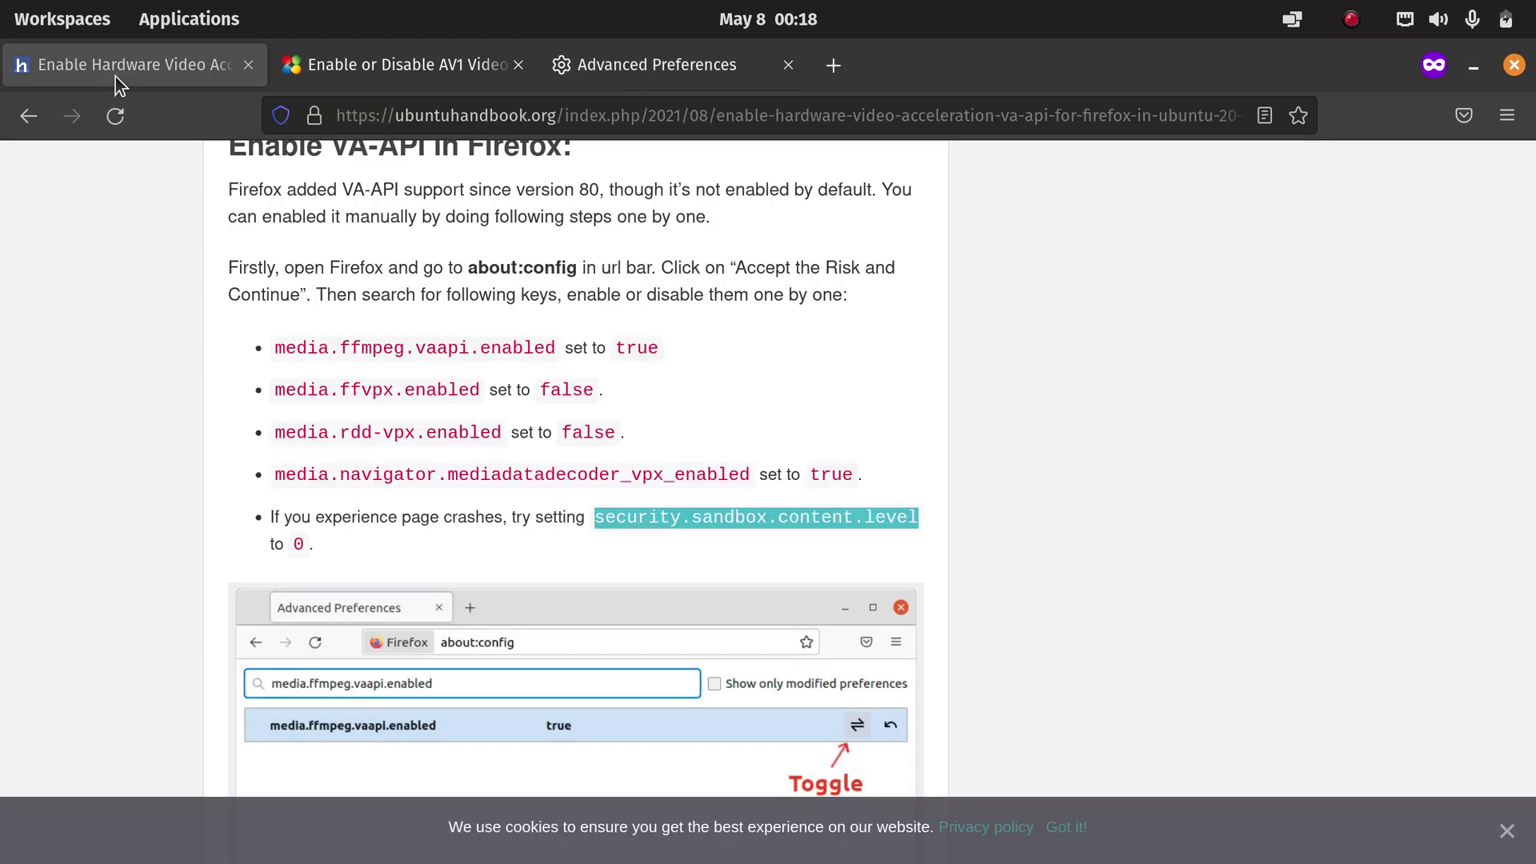
Copy the article's gedit ~/.profile command and run it in the terminal.
left_click(1064, 582)
scroll(1064, 583, "down", 5)
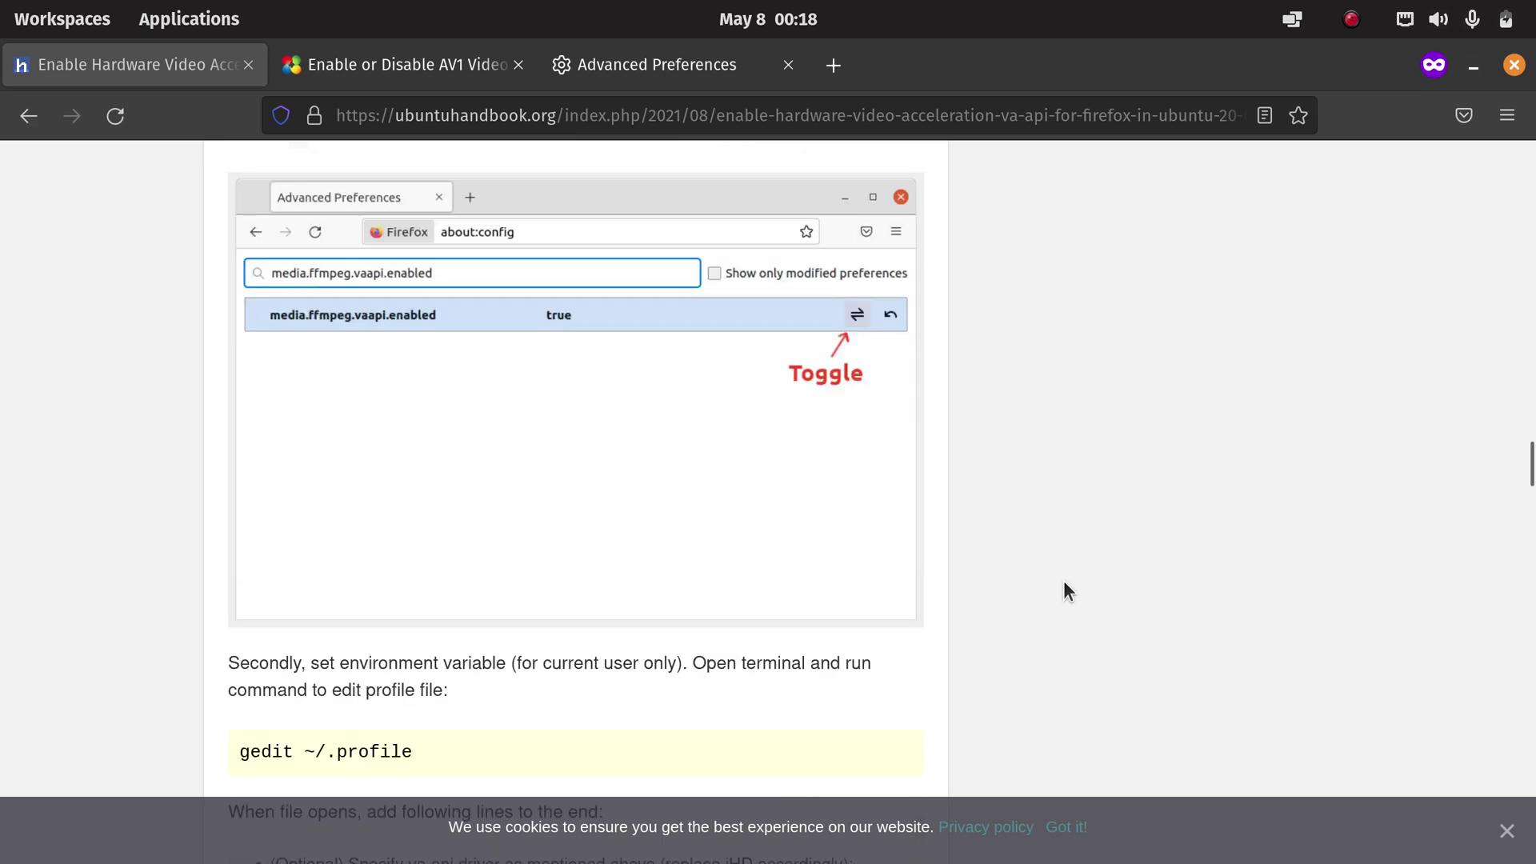
scroll(1064, 584, "down", 5)
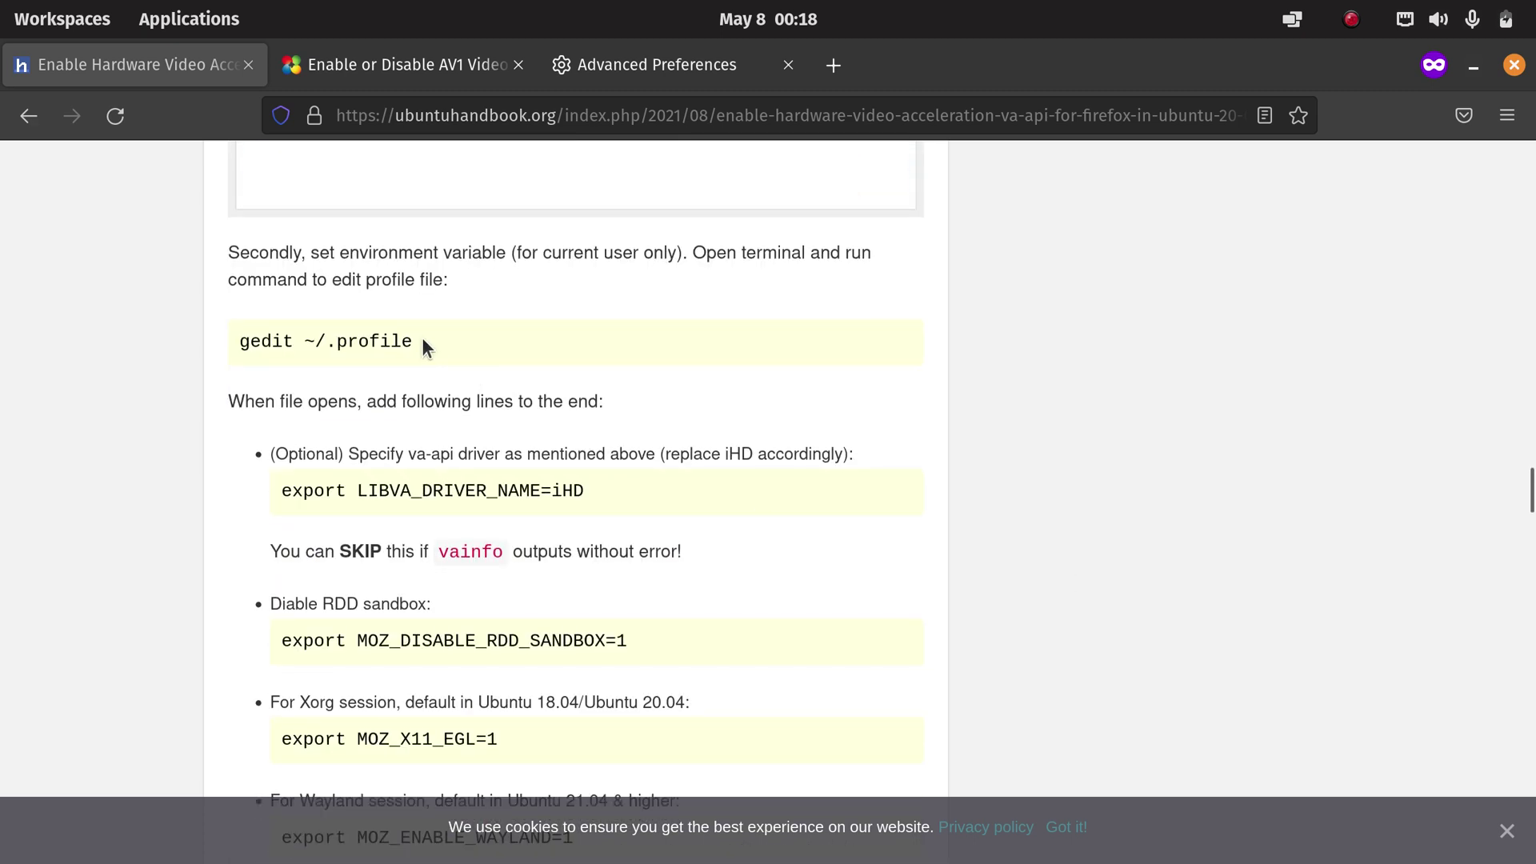
left_click_drag(421, 340, 230, 342)
key("ctrl+c")
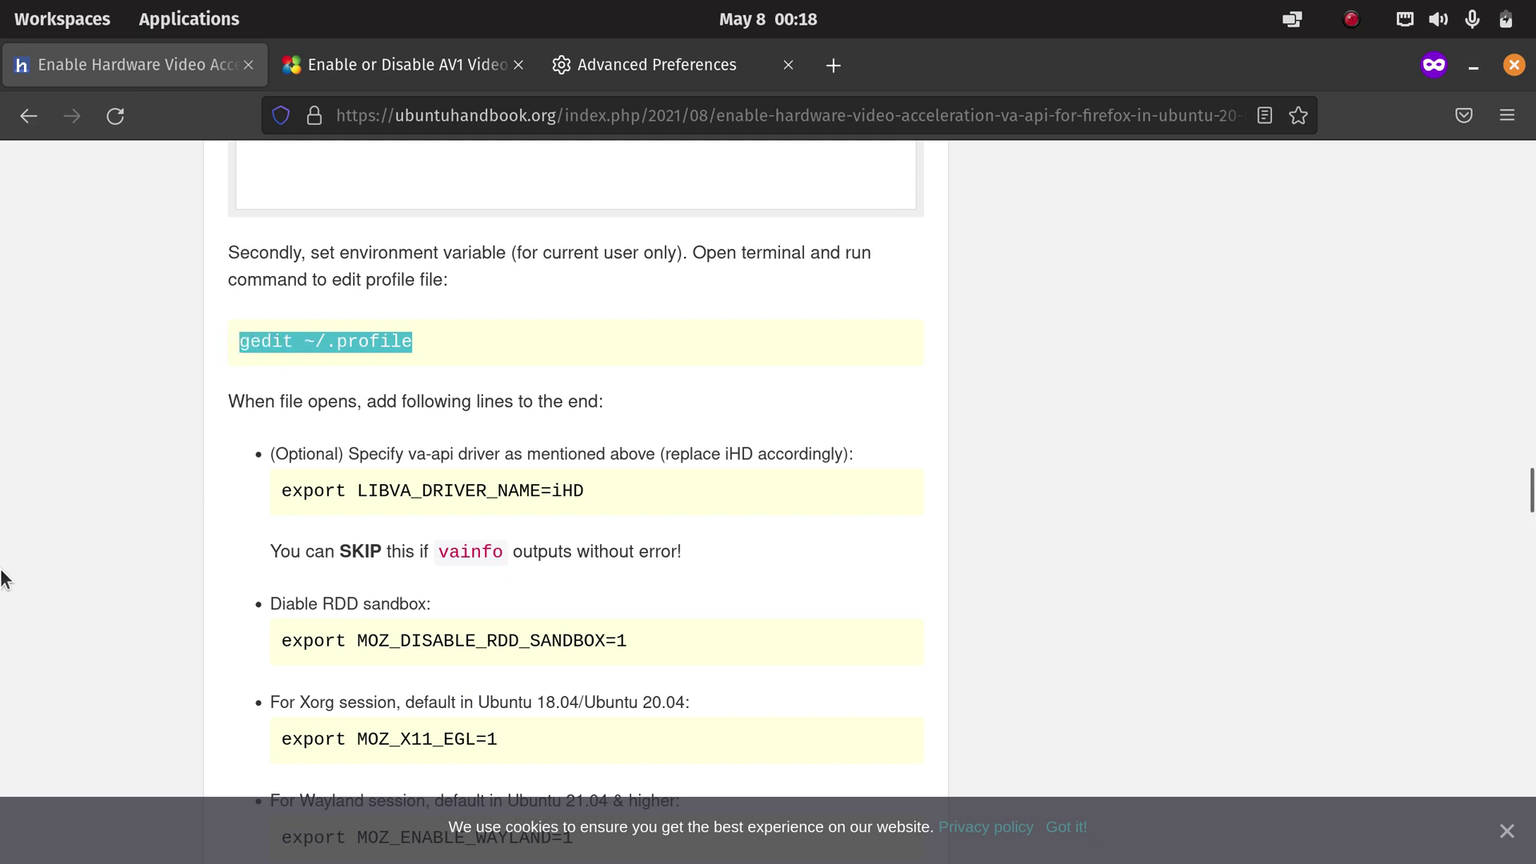
mouse_move(4, 560)
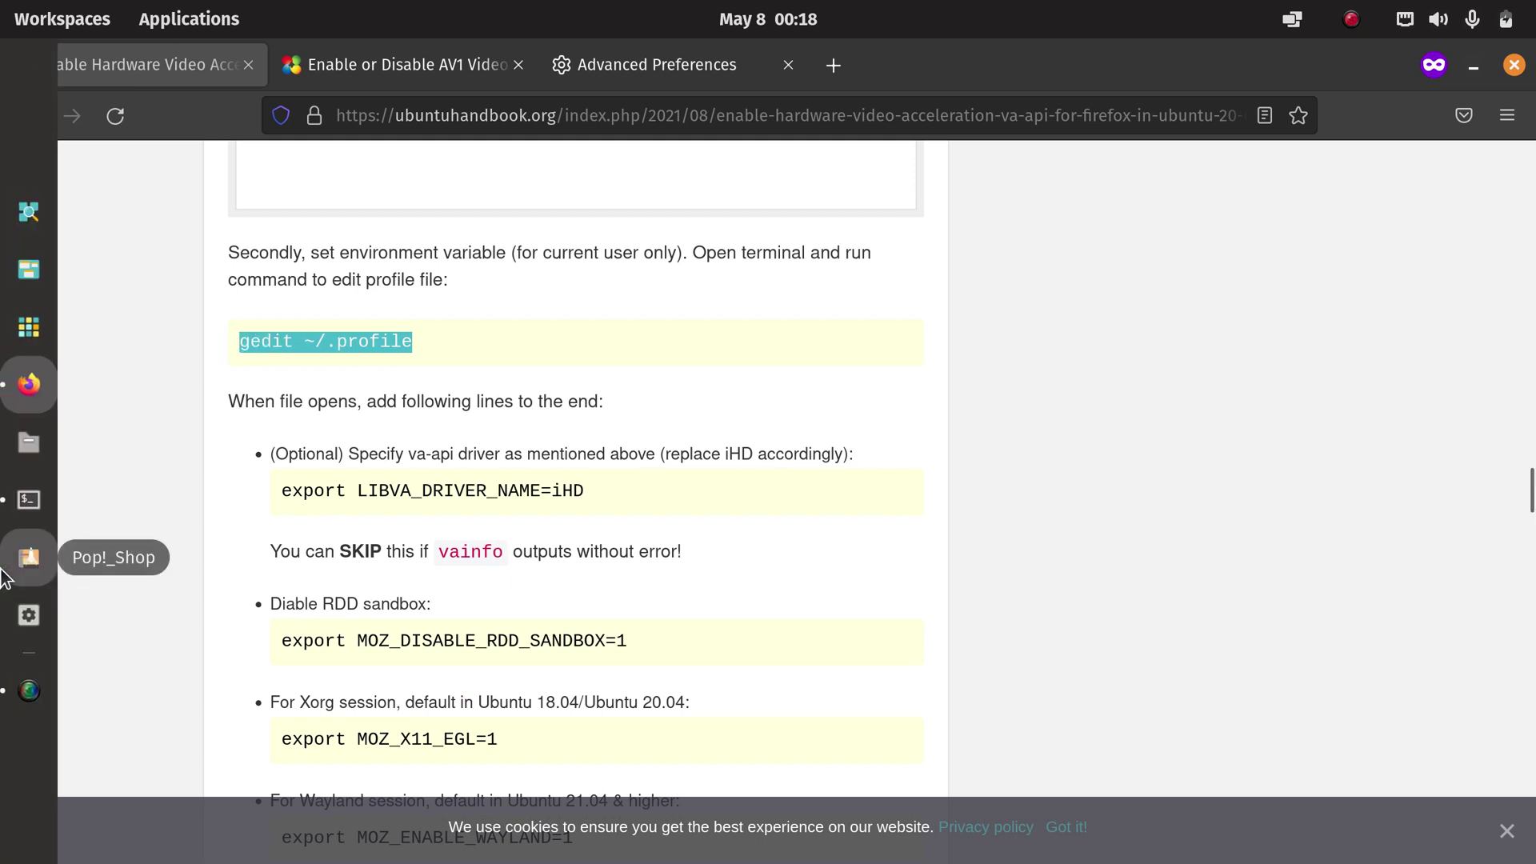
left_click(19, 519)
middle_click(410, 574)
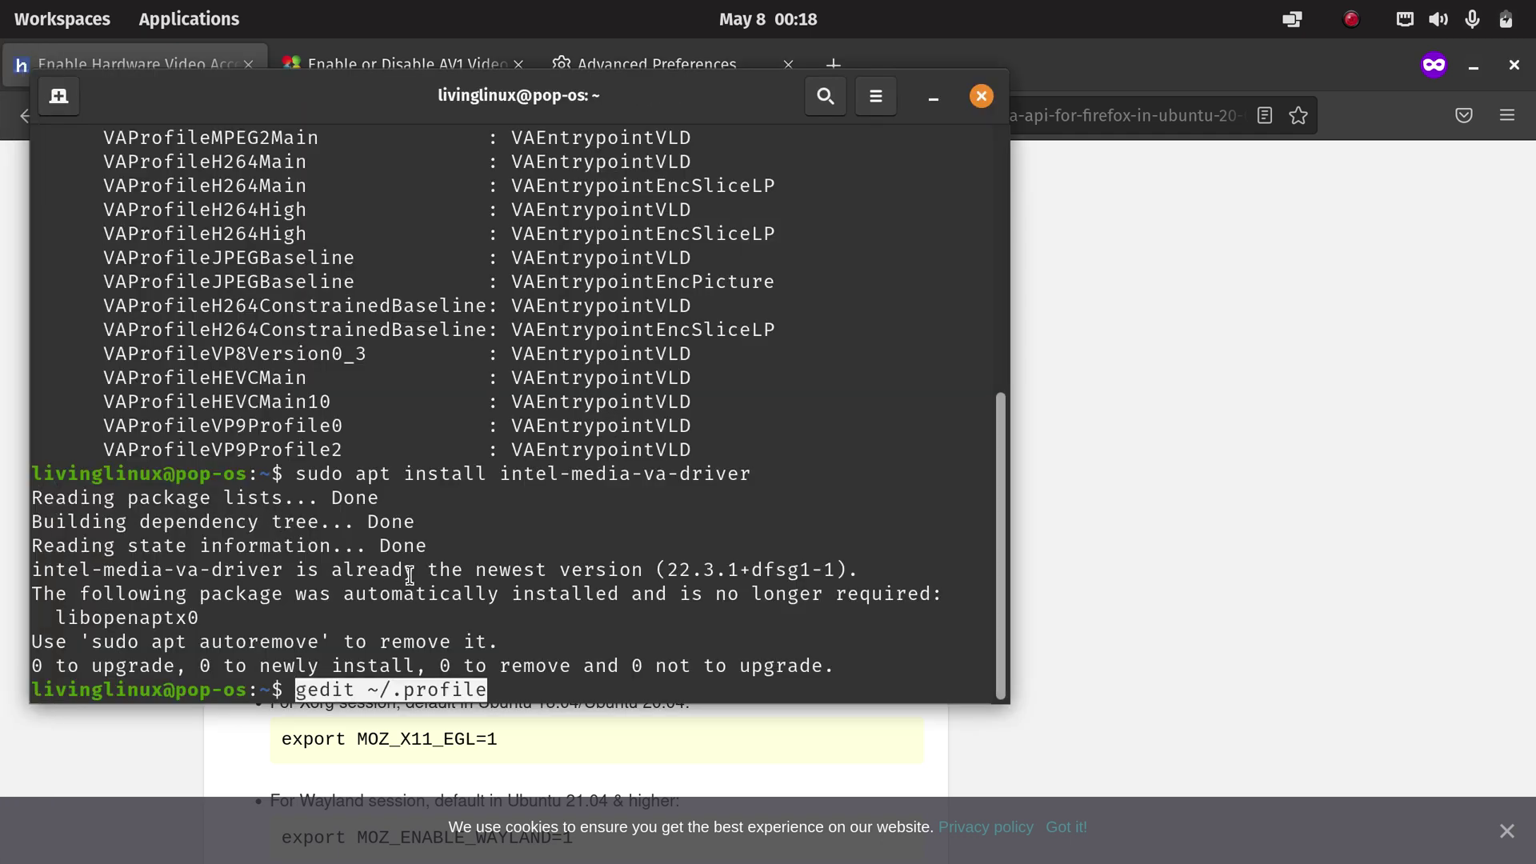
key("Return")
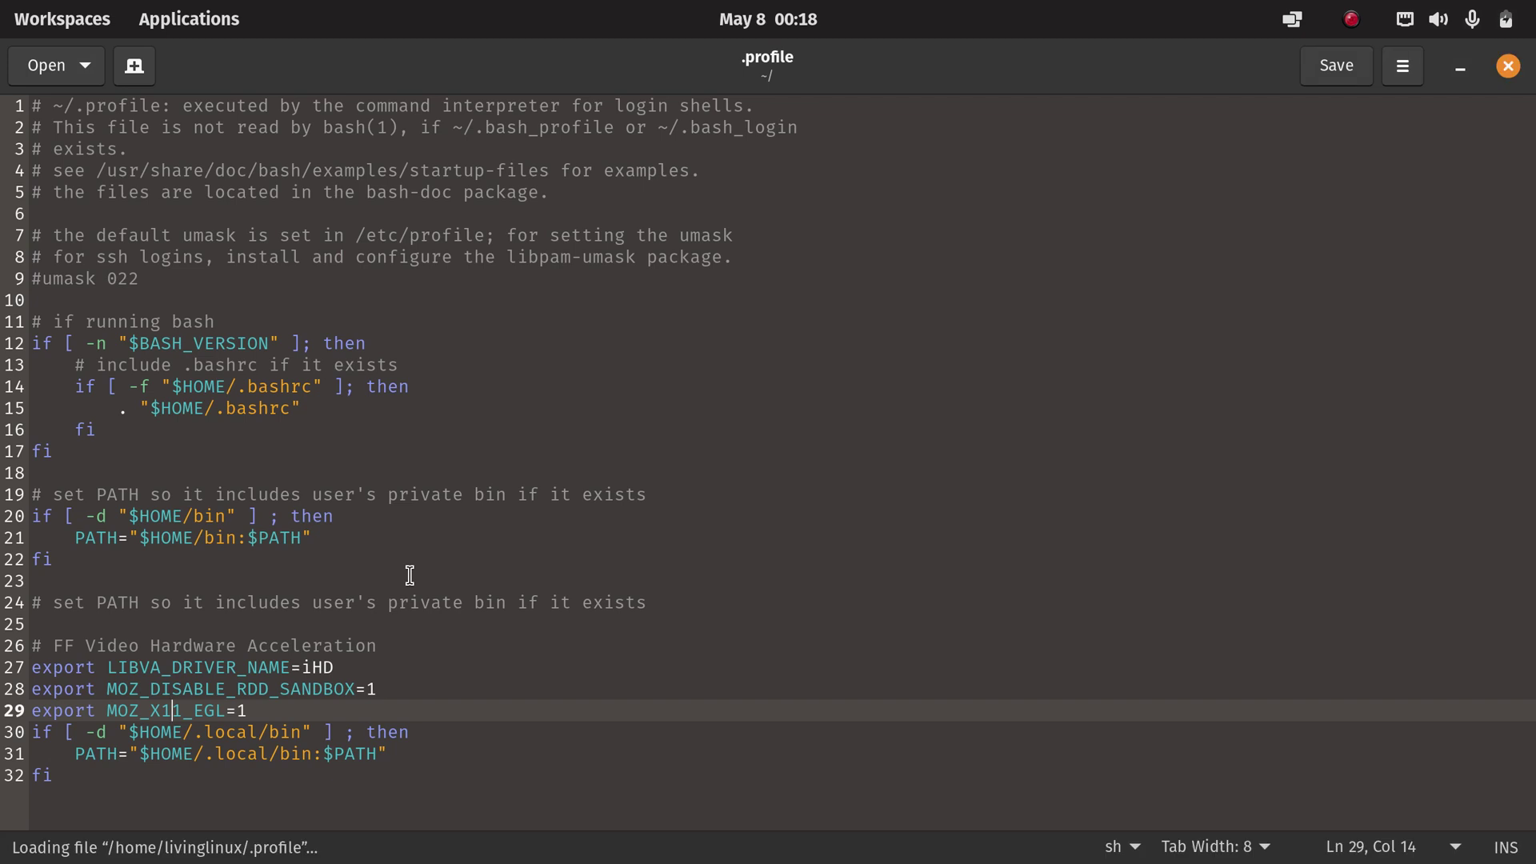
Review the .profile exports LIBVA_DRIVER_NAME=iHD, MOZ_DISABLE_RDD_SANDBOX=1 and MOZ_X11_EGL=1 without editing.
left_click_drag(258, 709, 4, 640)
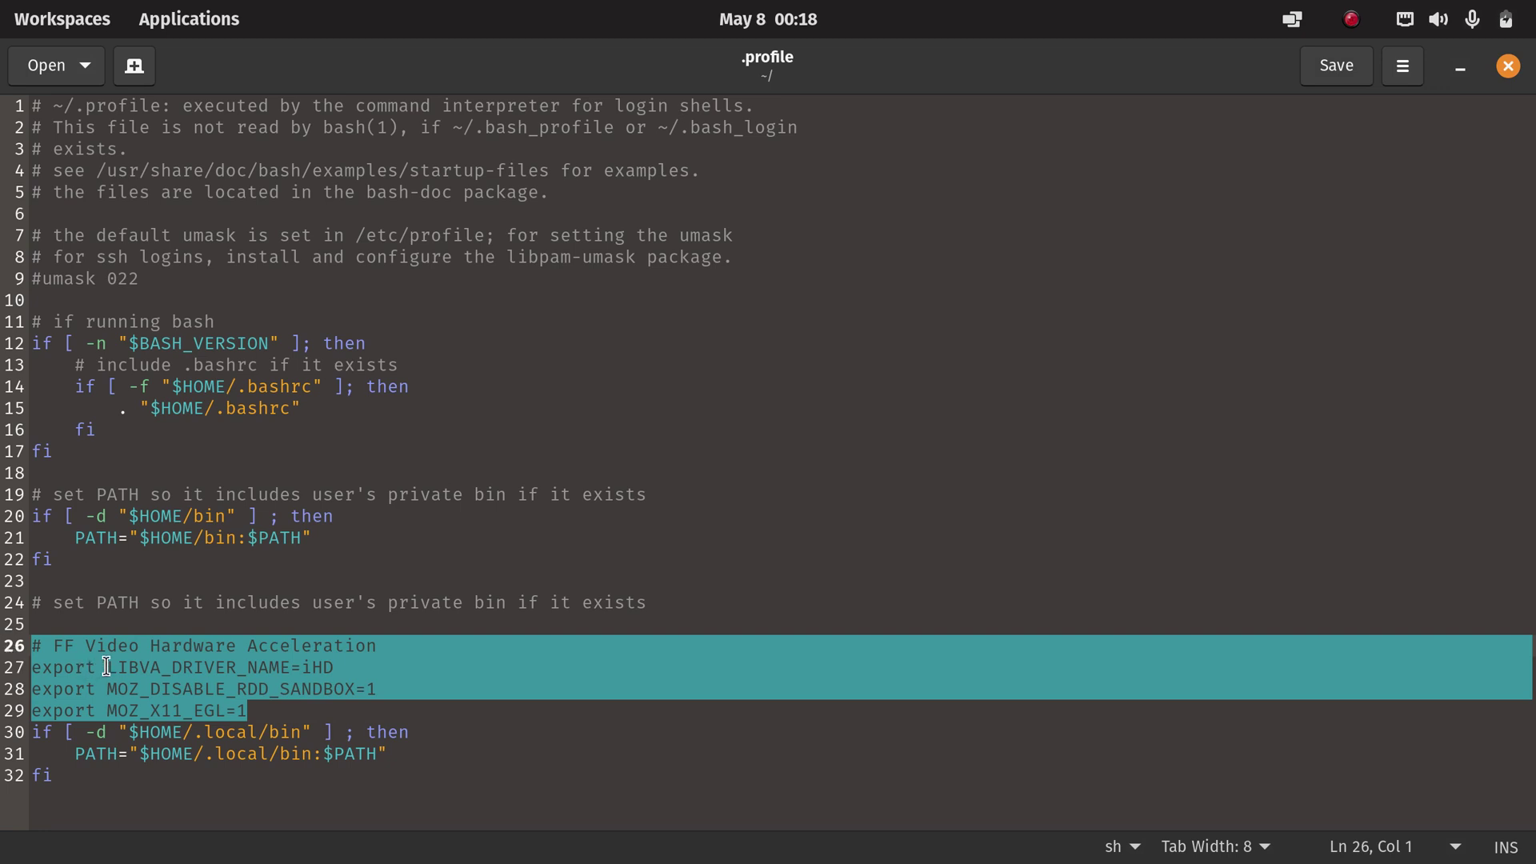
left_click(331, 668)
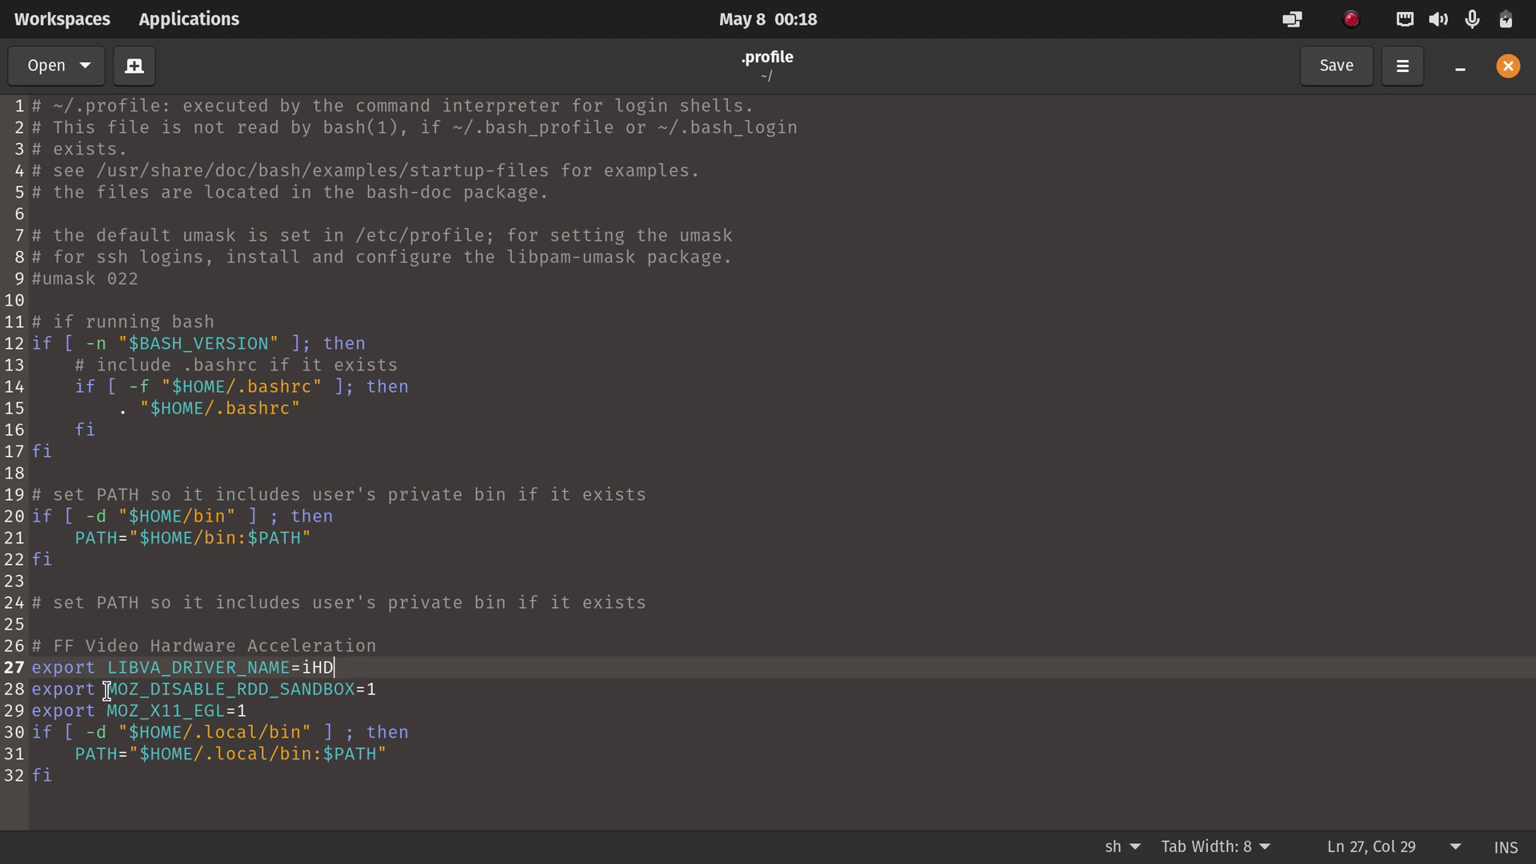
left_click_drag(106, 690, 402, 689)
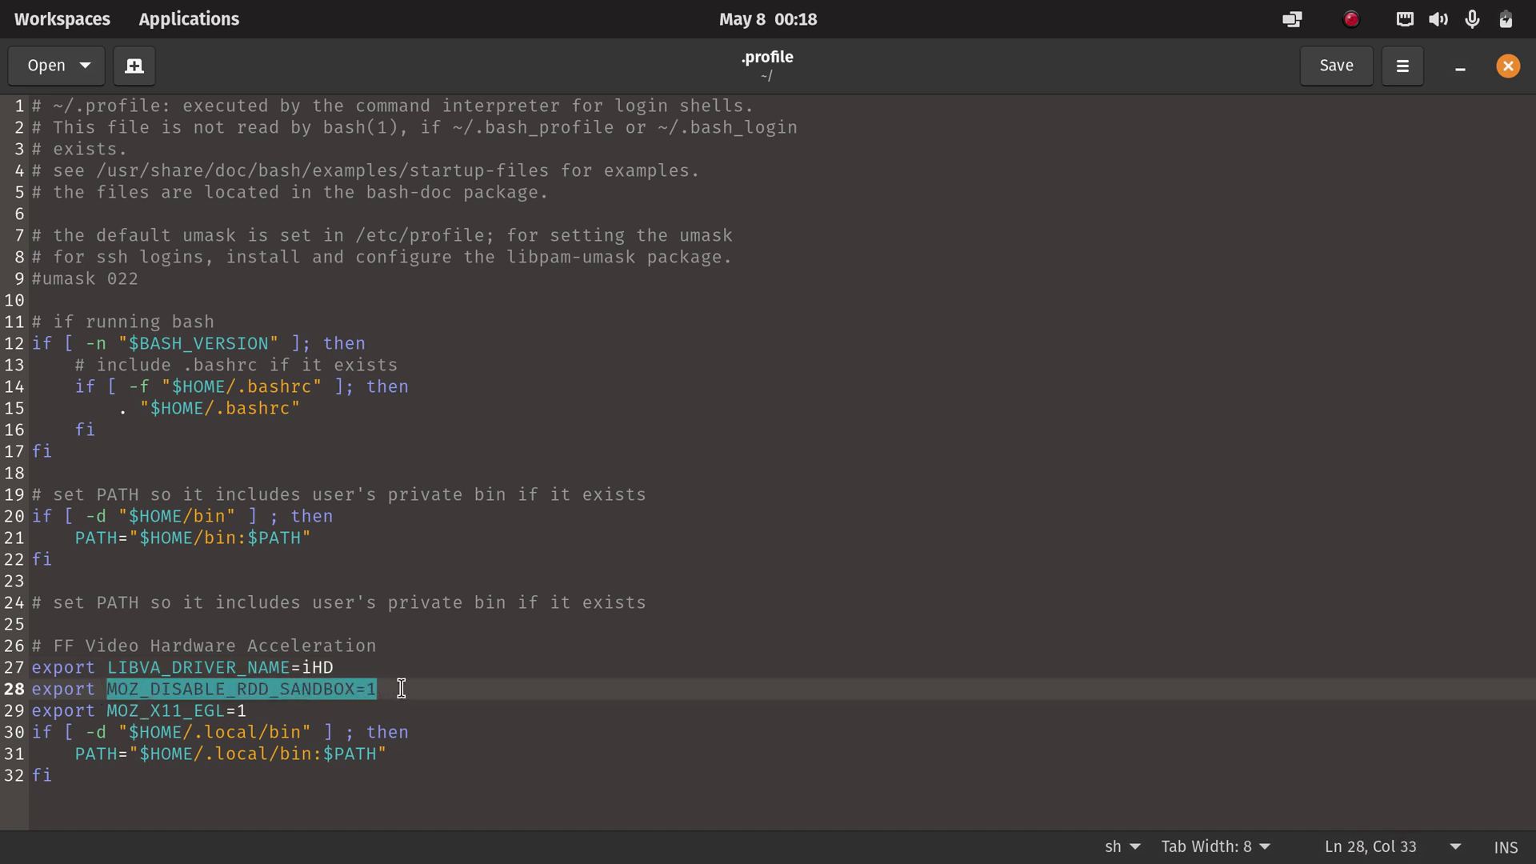
left_click(402, 689)
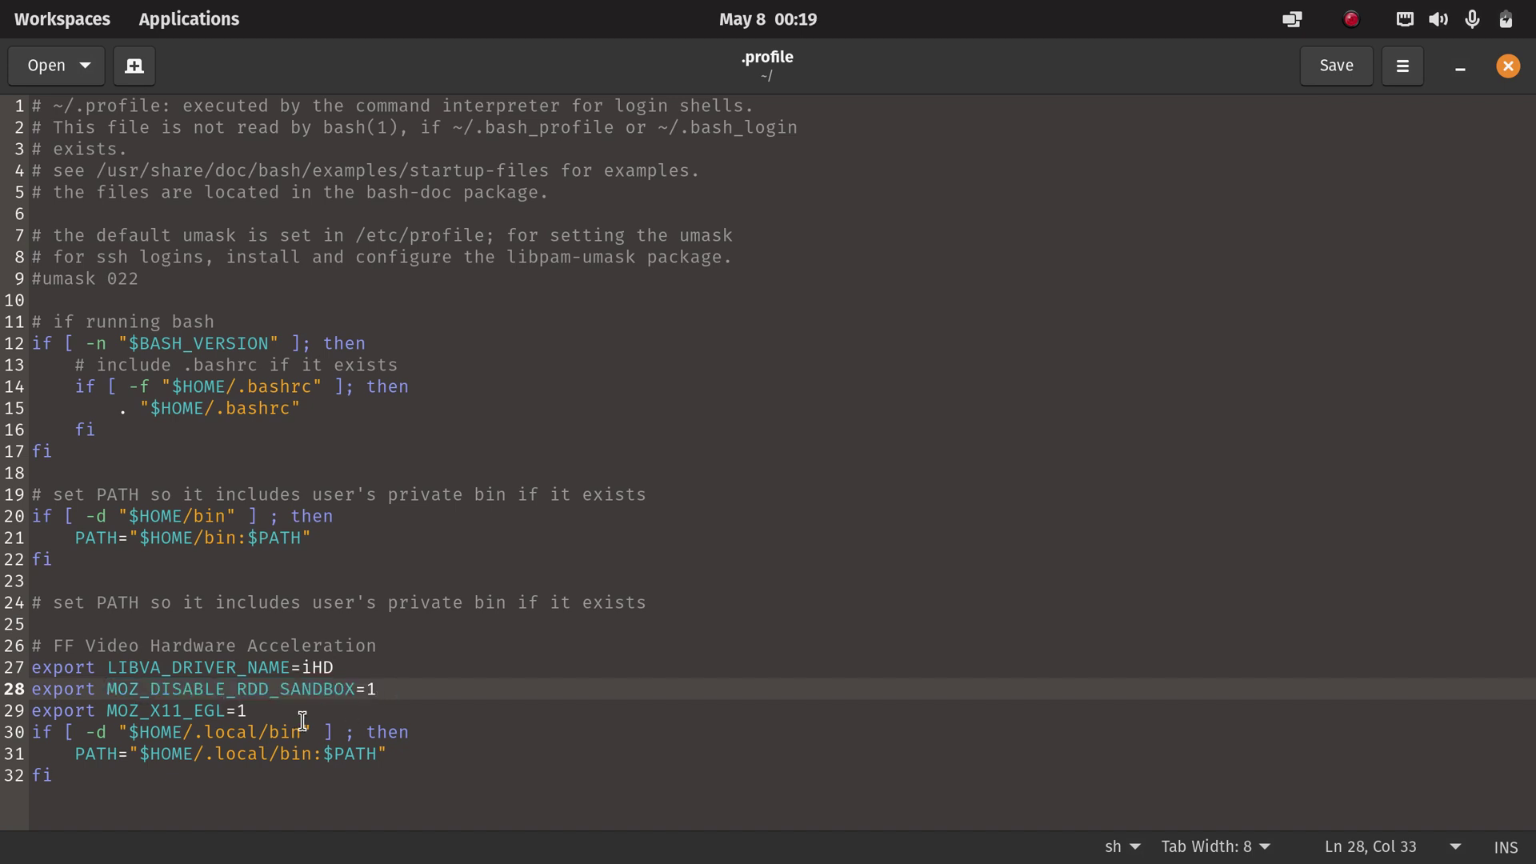
left_click_drag(262, 711, 109, 709)
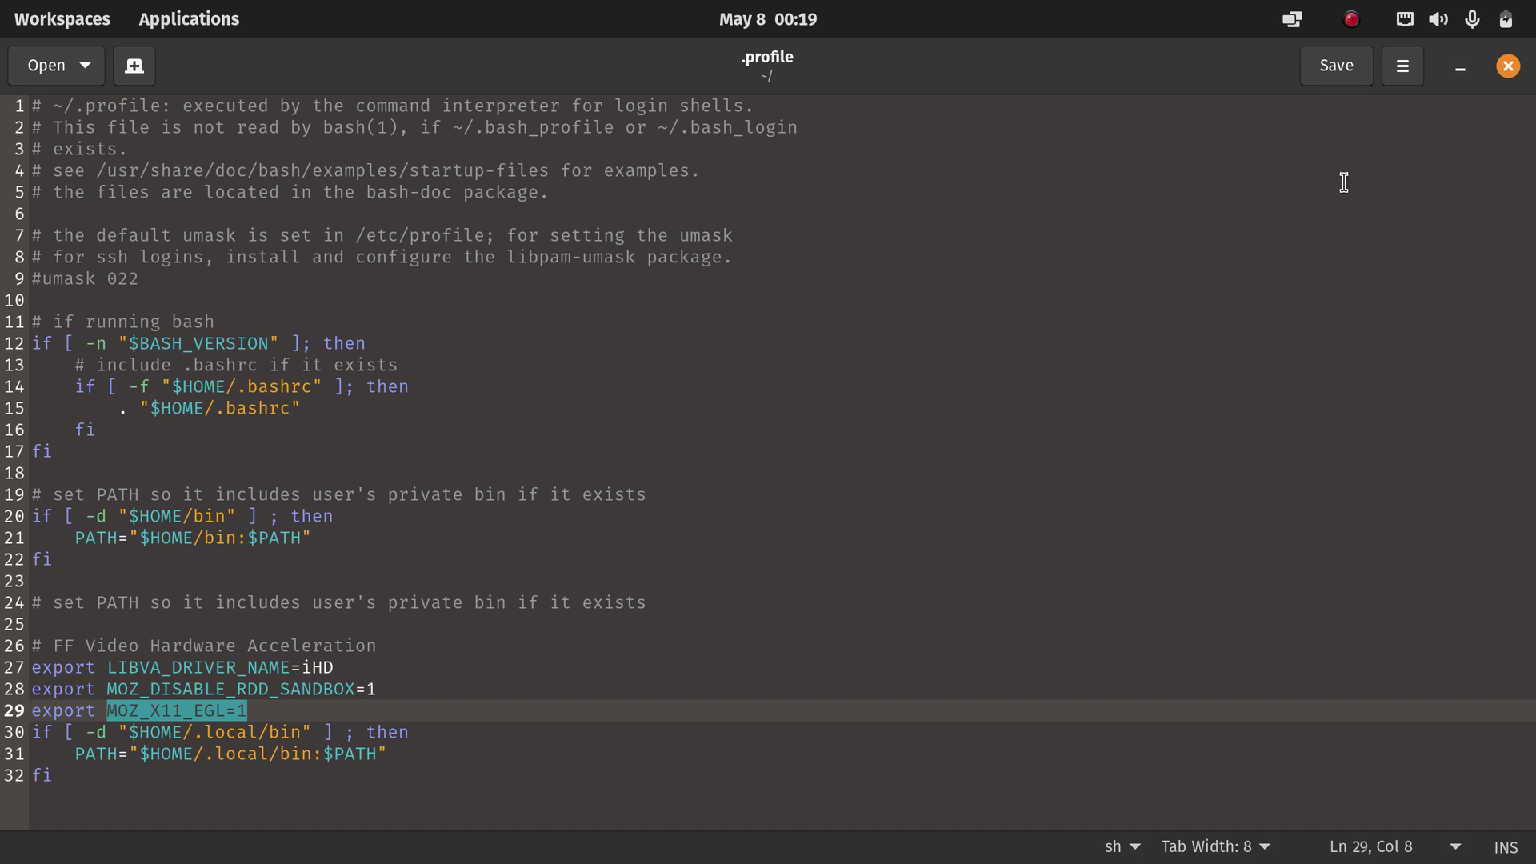
Close gedit and review the guide's MOZ_X11_EGL=1 and MOZ_ENABLE_WAYLAND=1 settings.
left_click(1505, 78)
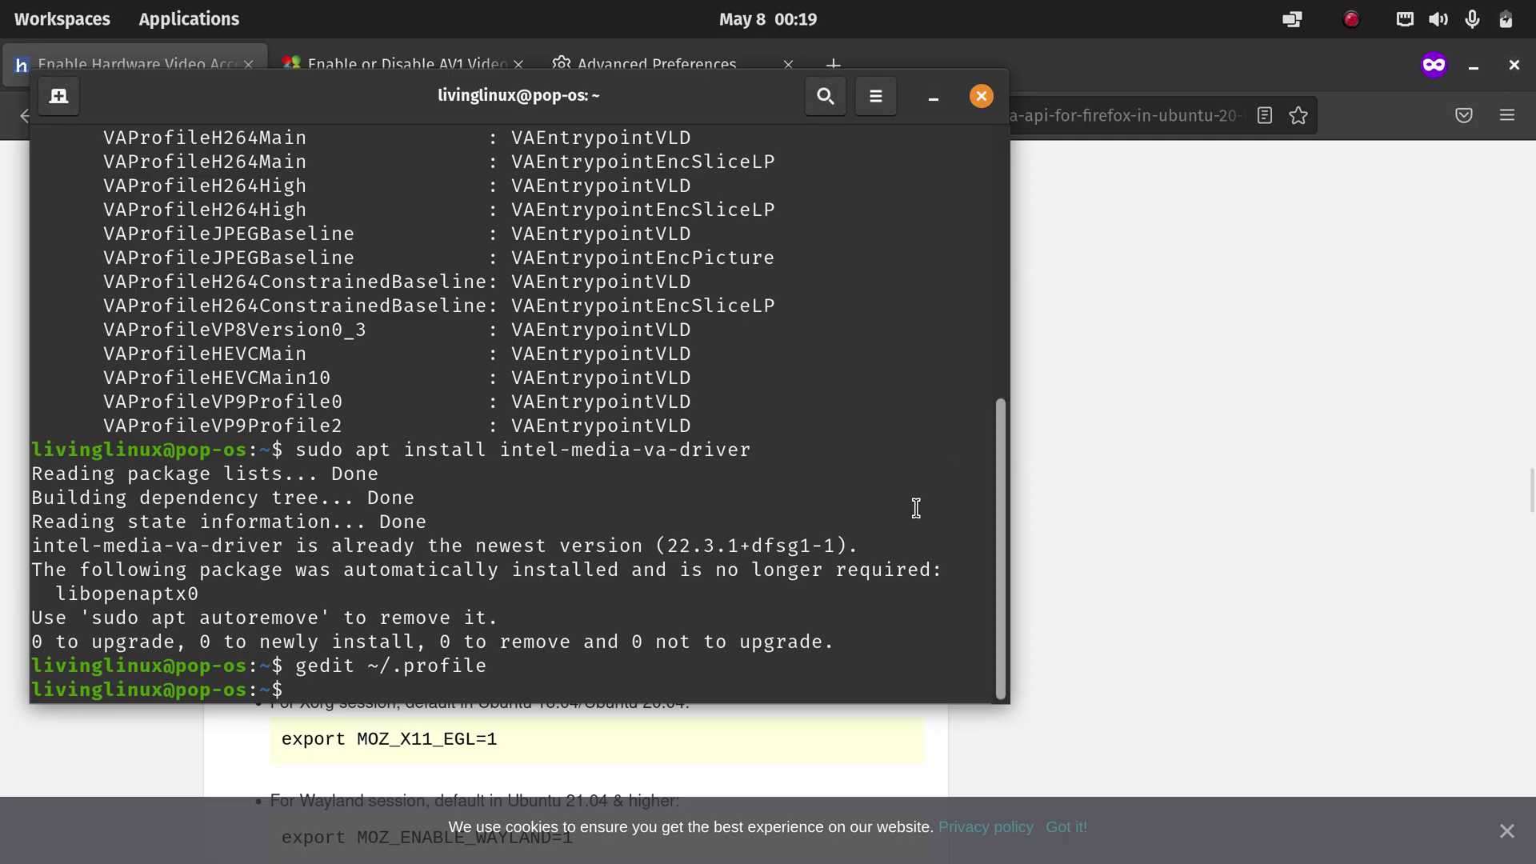
left_click(1091, 573)
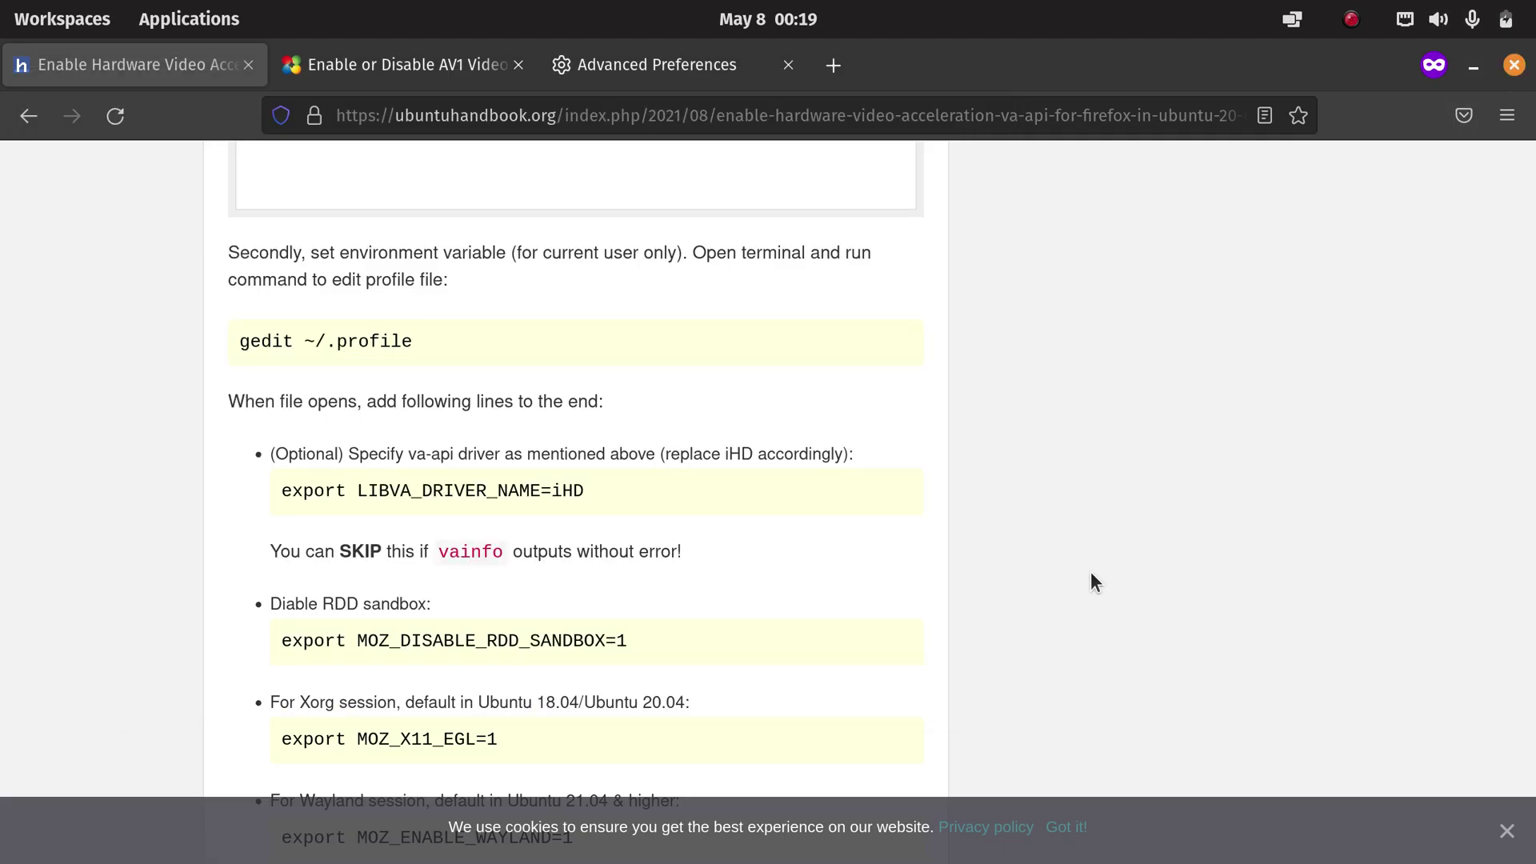
scroll(1091, 573, "down", 3)
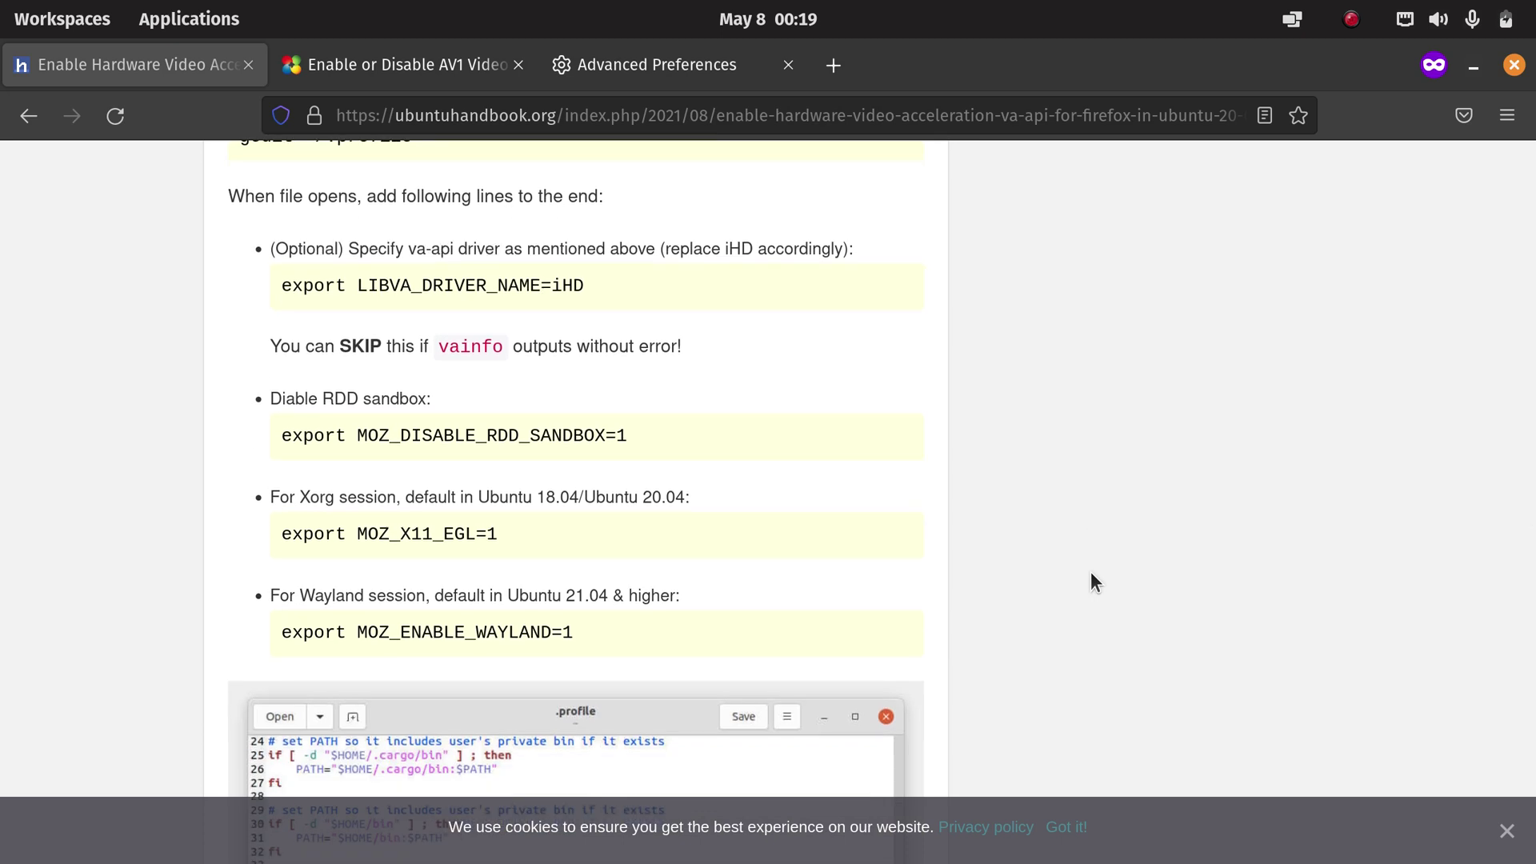
scroll(1091, 581, "down", 3)
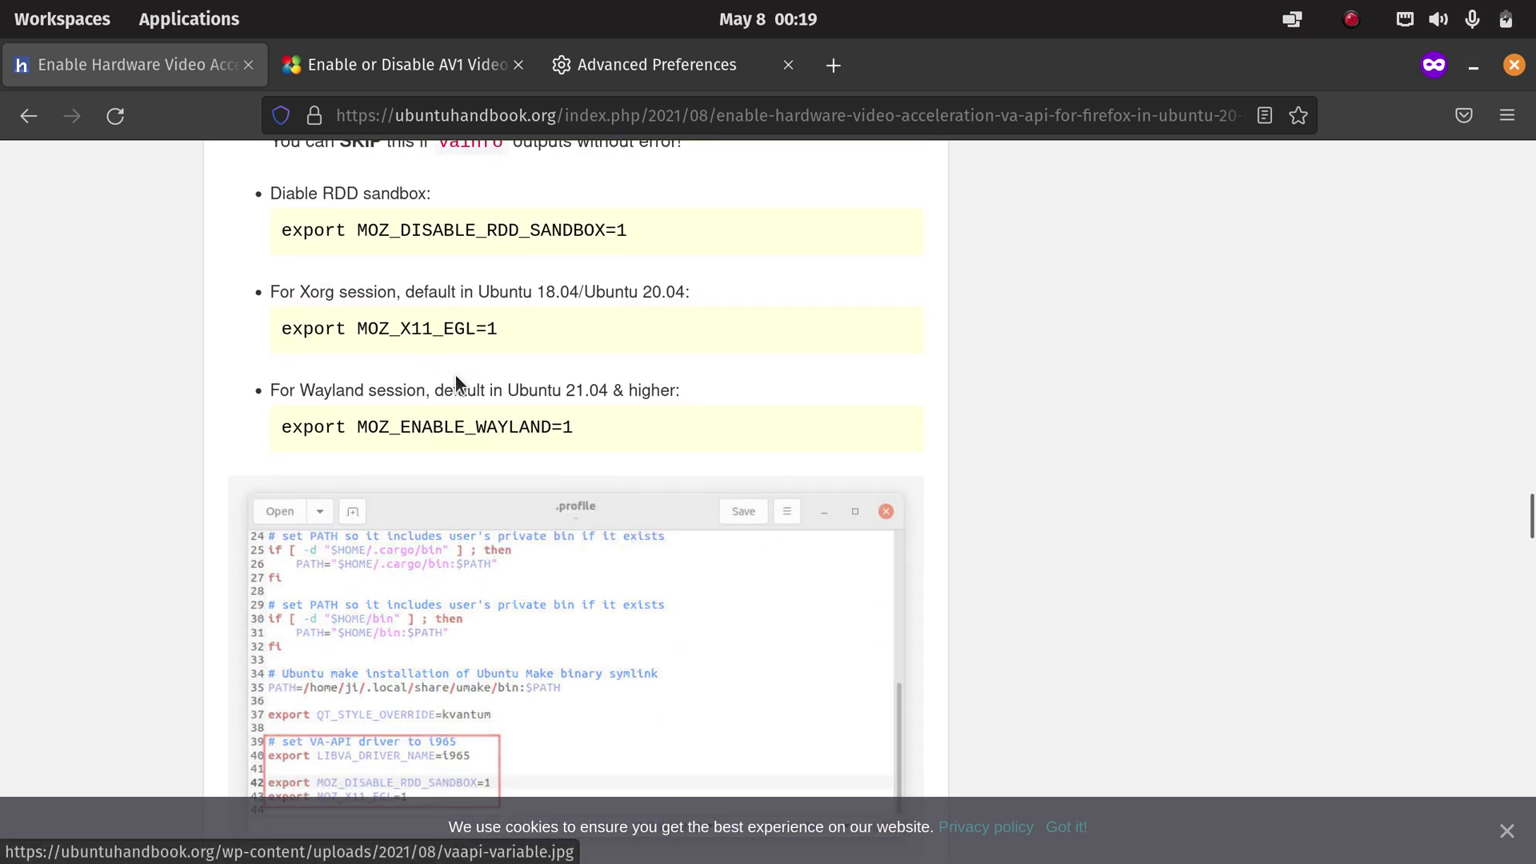
left_click_drag(359, 328, 529, 325)
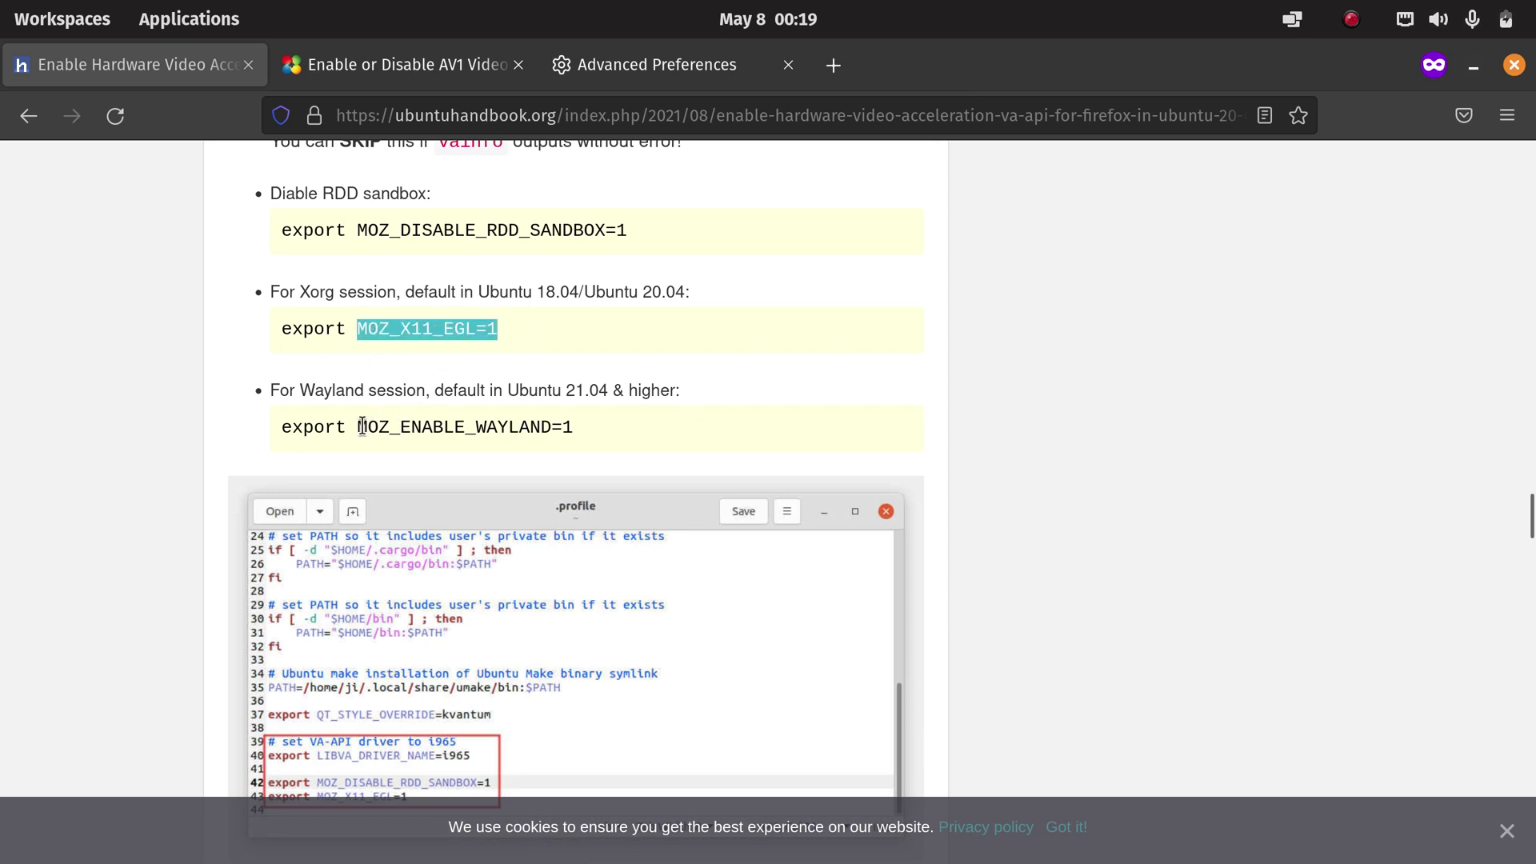
left_click_drag(359, 426, 632, 432)
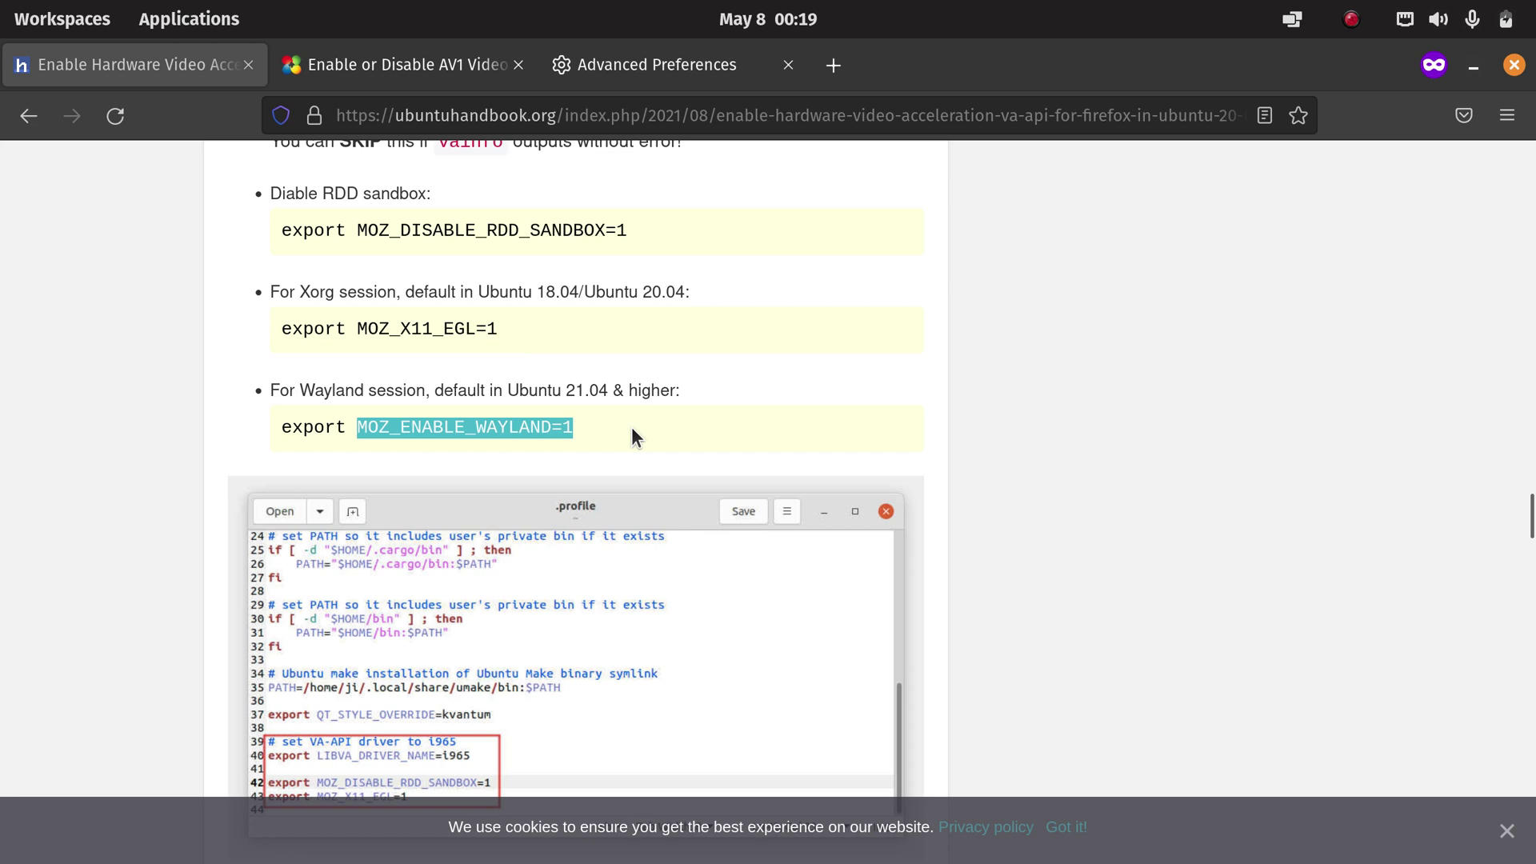
left_click(1112, 522)
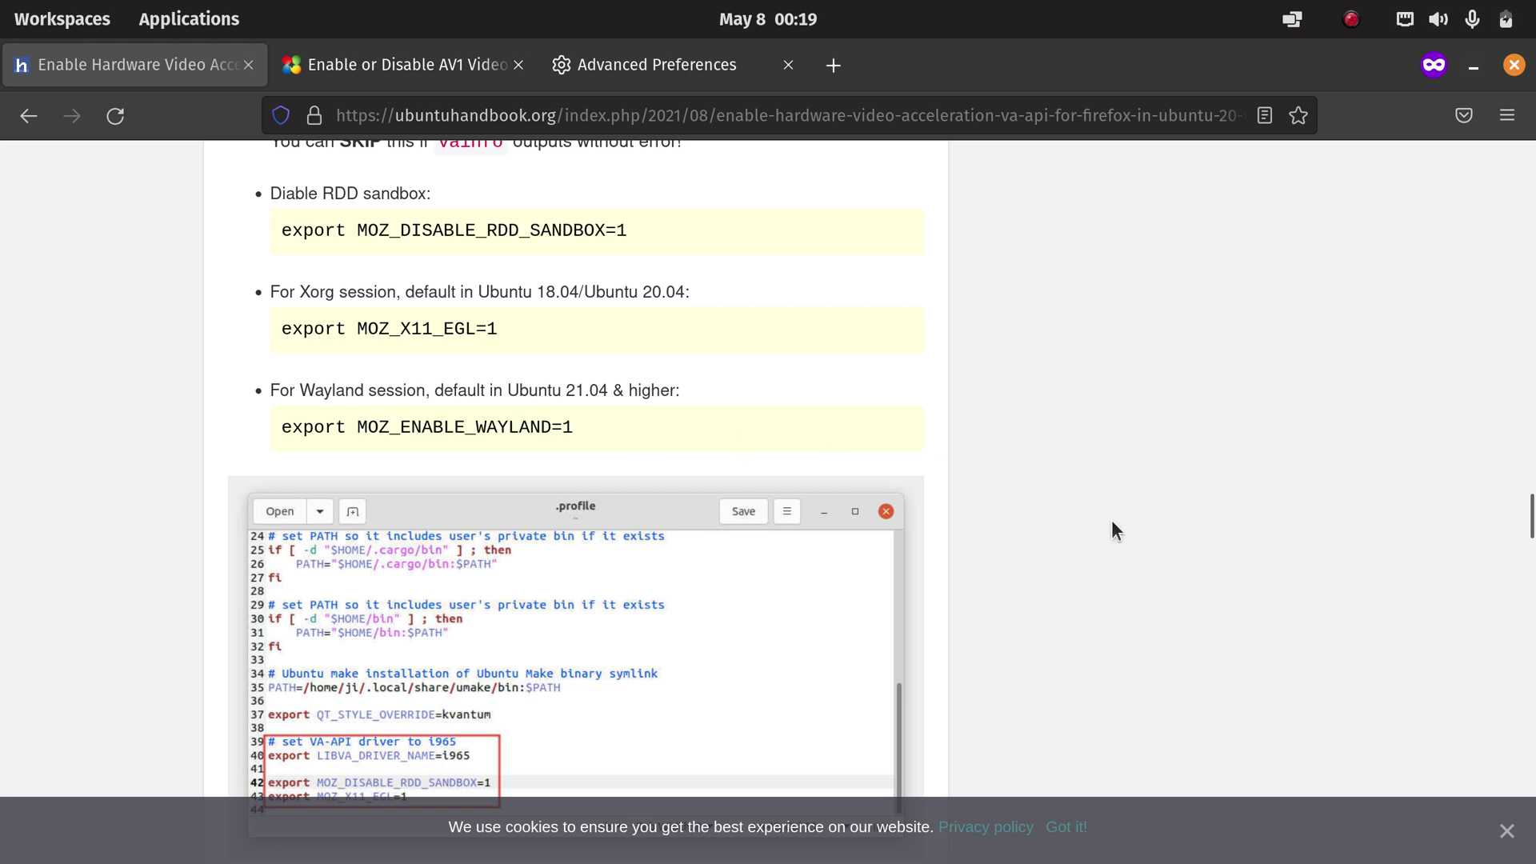
Note the log-out instruction and copy the 'sudo apt install intel-gpu-tools' command.
scroll(1112, 522, "down", 4)
scroll(1112, 521, "down", 1)
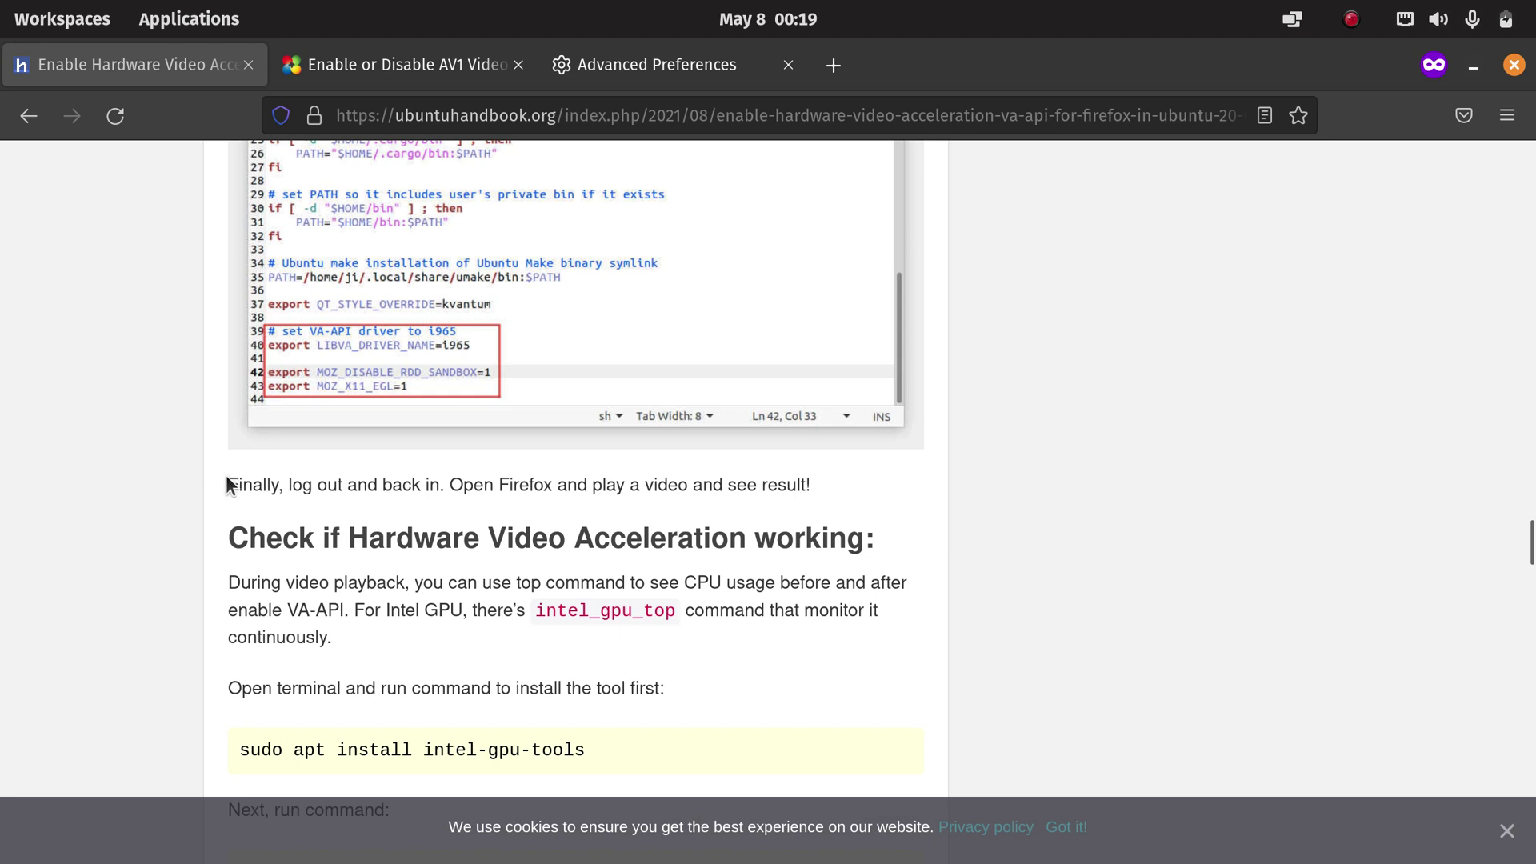
left_click_drag(224, 480, 471, 488)
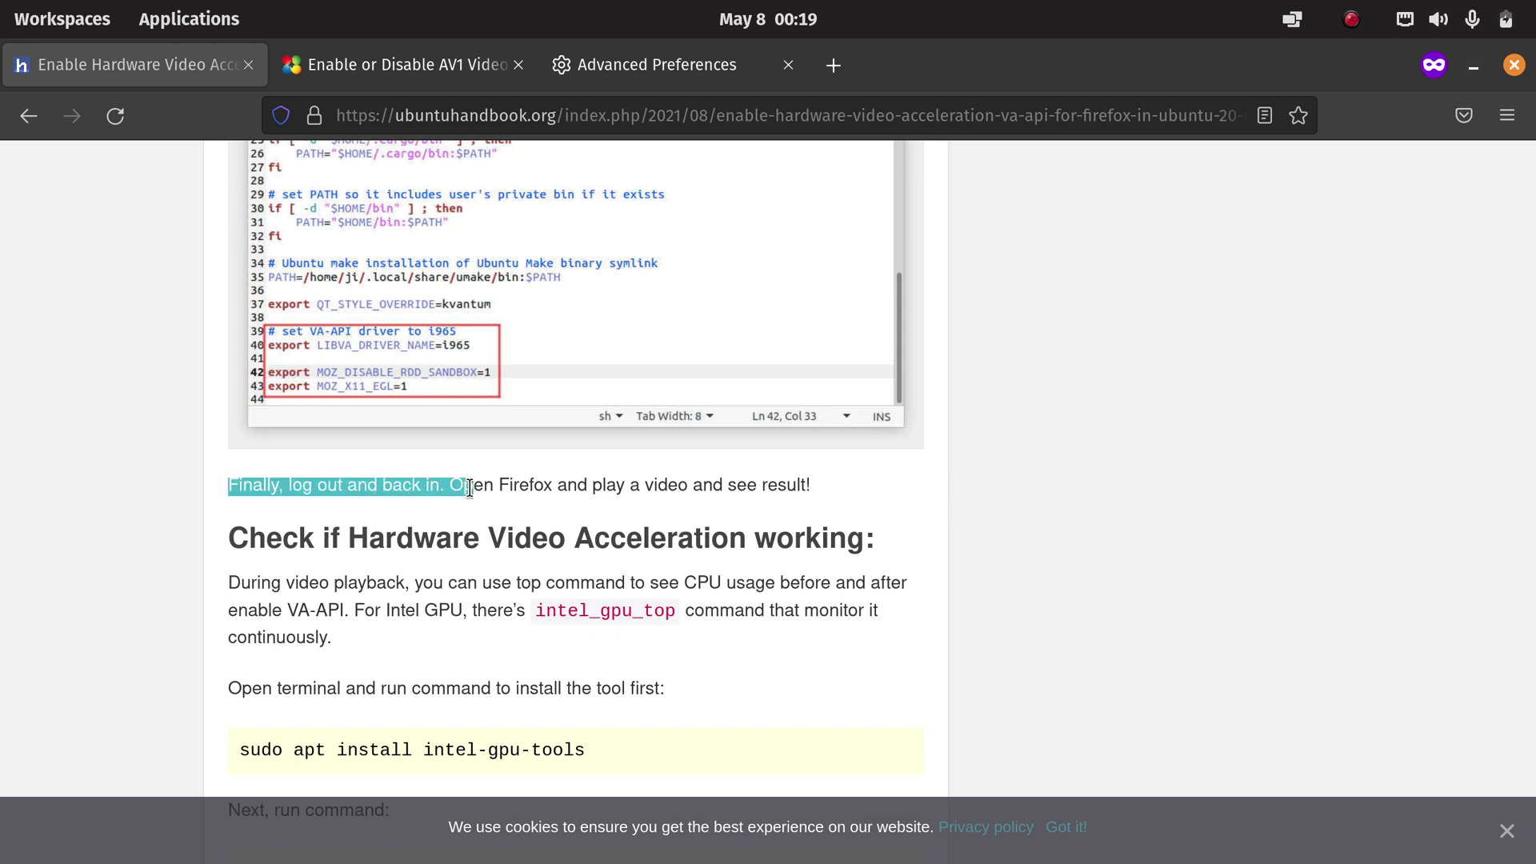
left_click_drag(471, 488, 474, 488)
left_click(1045, 587)
scroll(1045, 587, "down", 4)
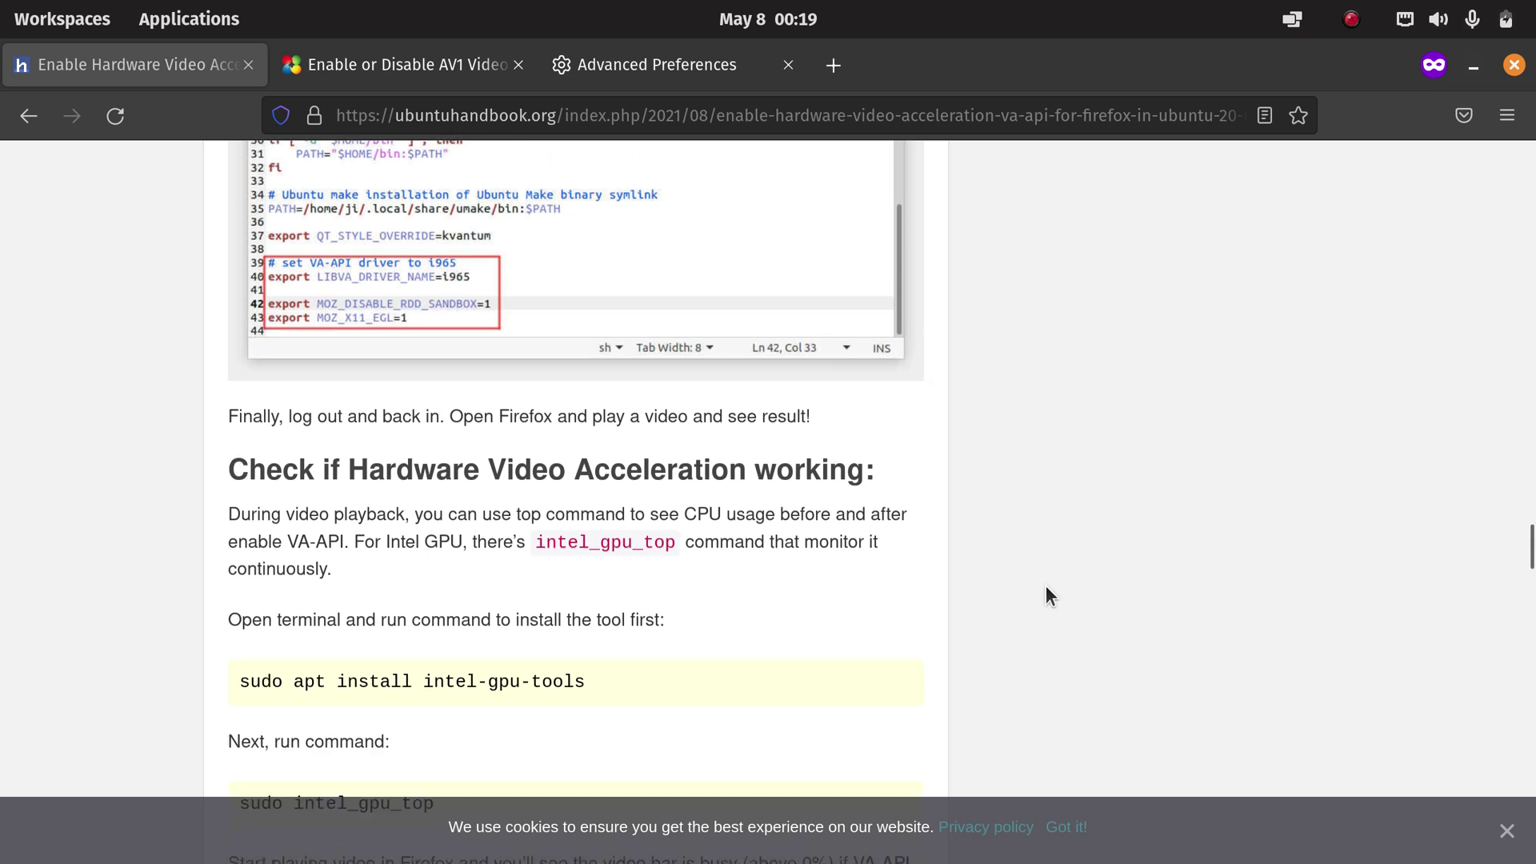
scroll(1046, 596, "down", 1)
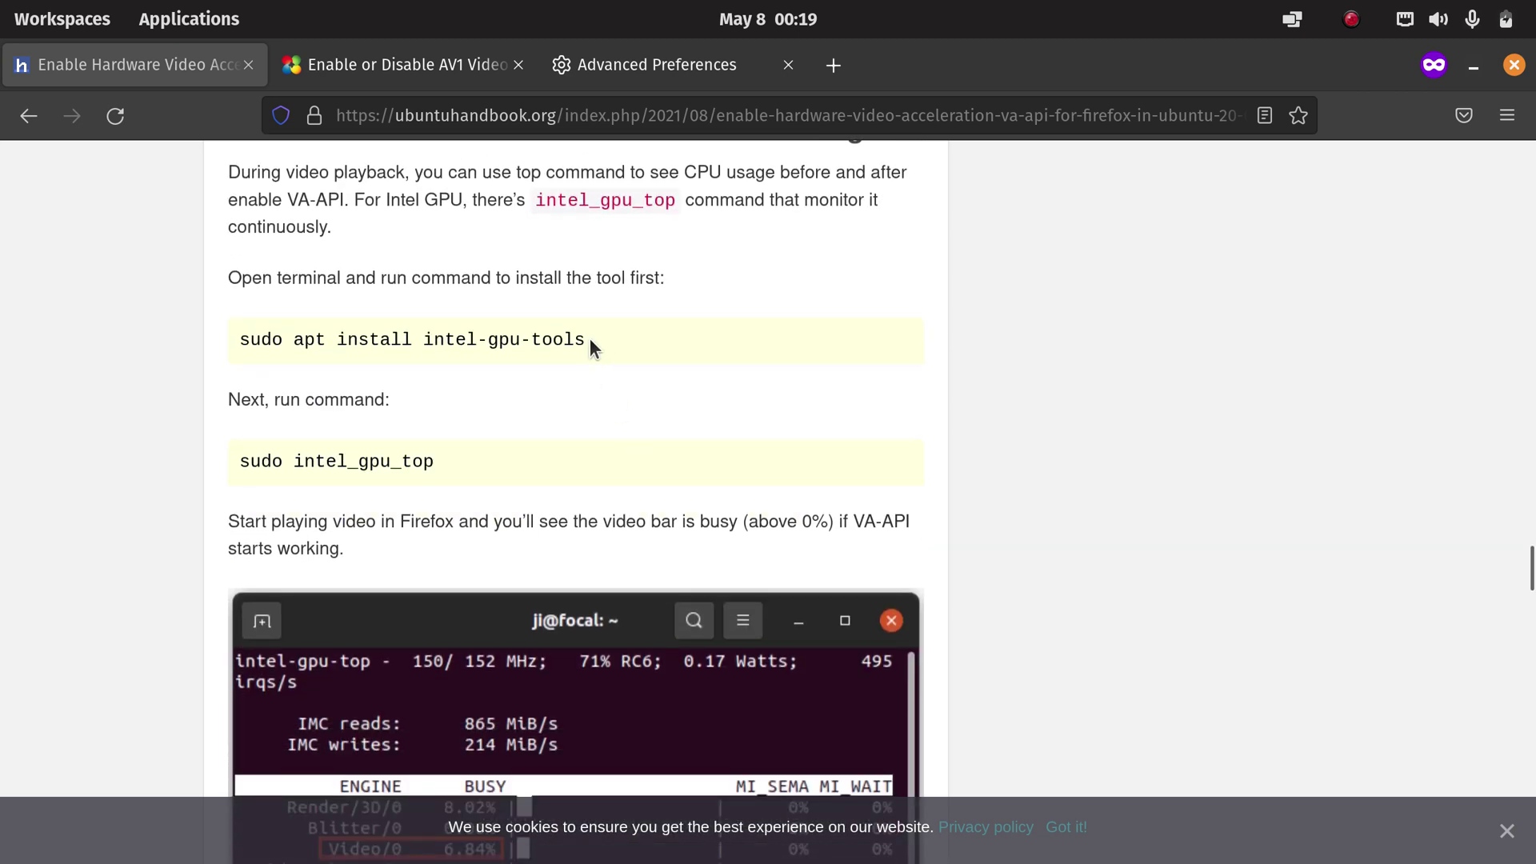
left_click_drag(589, 339, 239, 352)
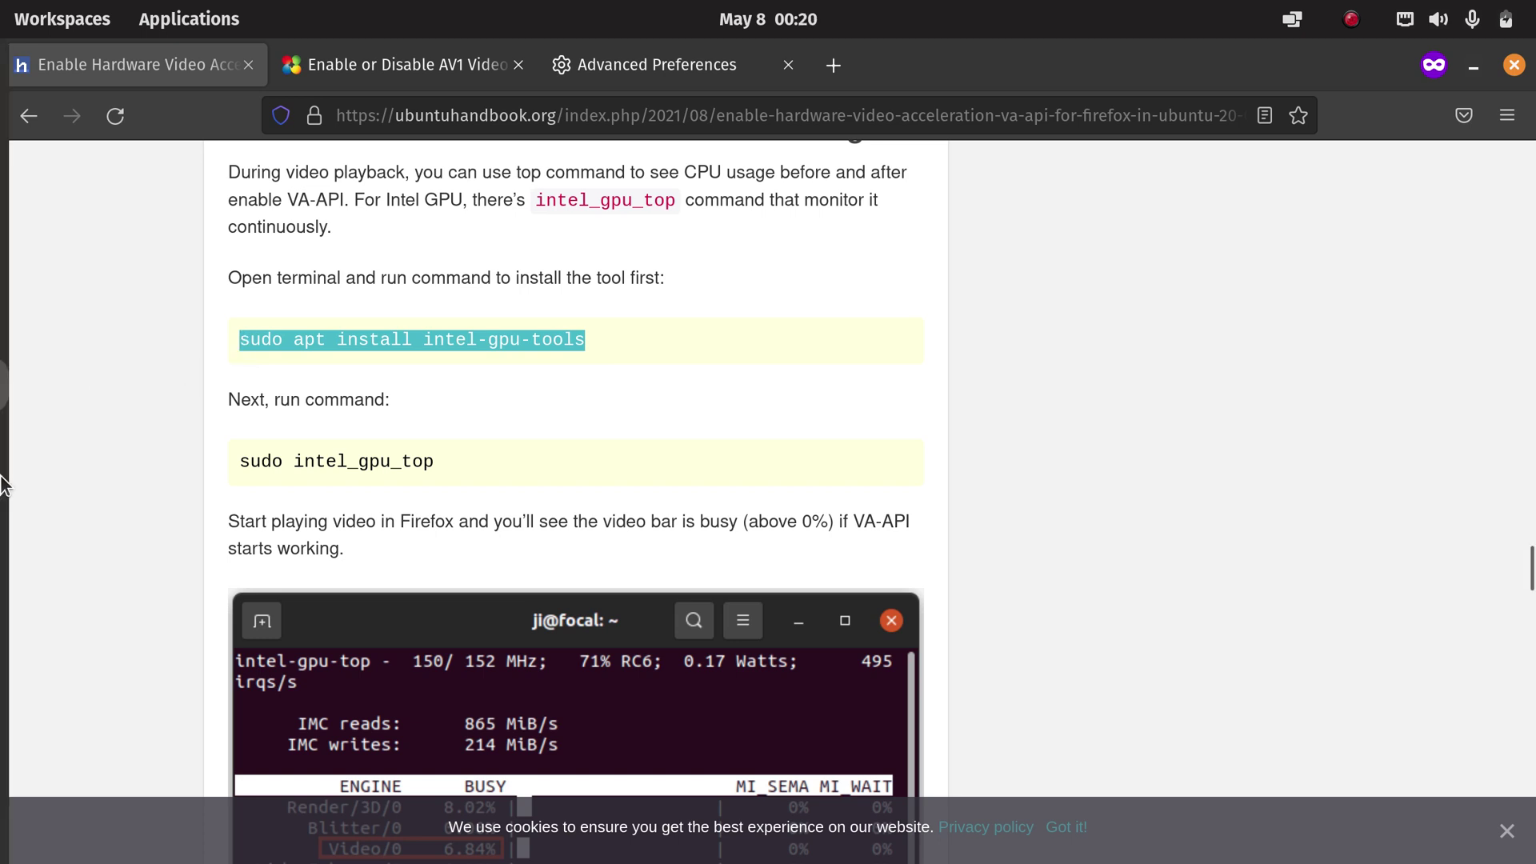
Run 'sudo apt install intel-gpu-tools' in the terminal; it is already the newest version.
left_click(24, 500)
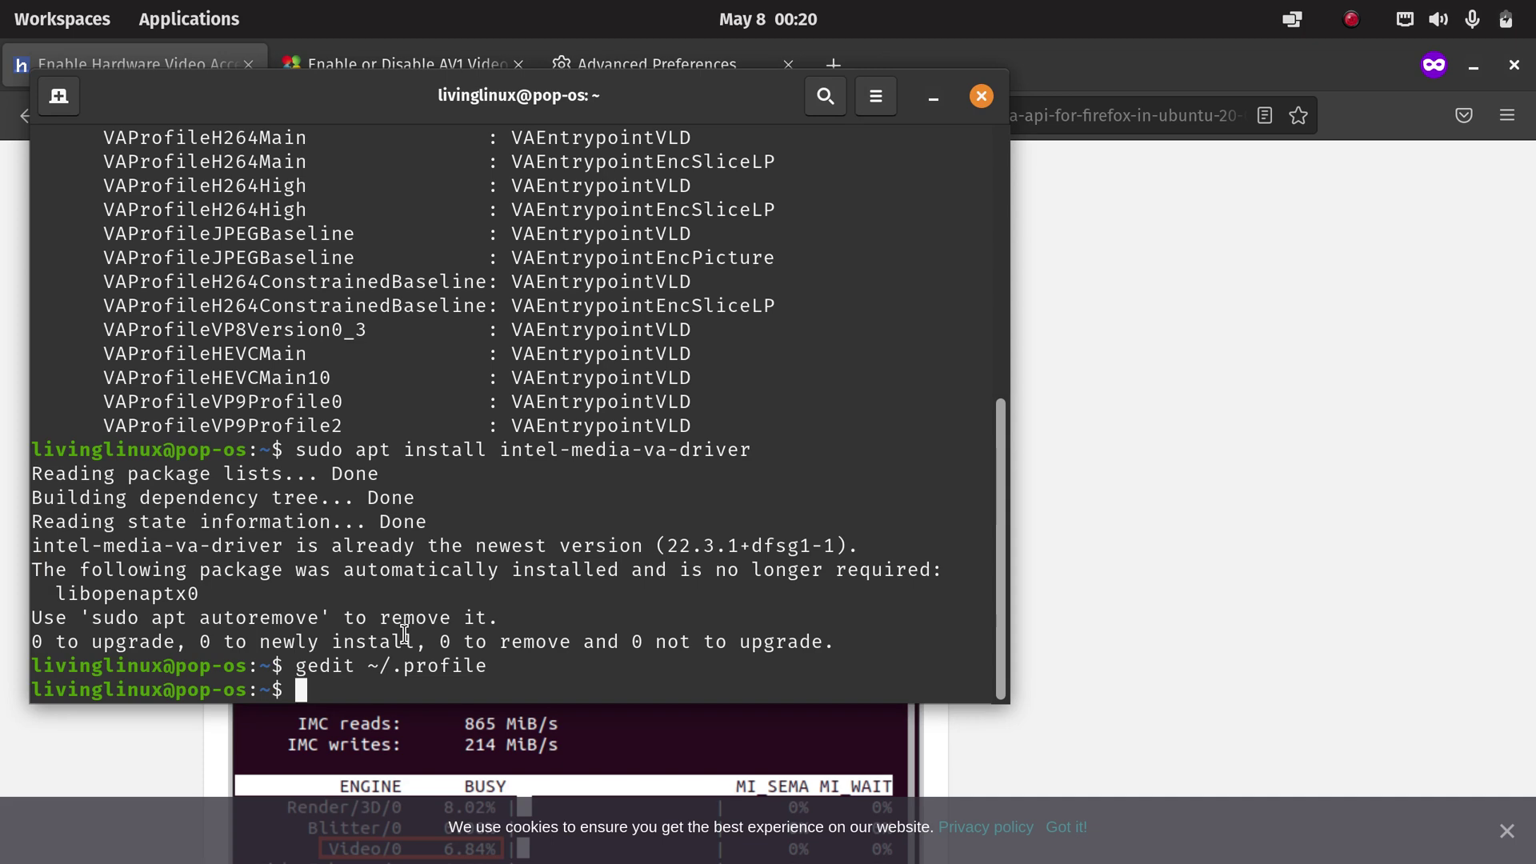
type("sudo apt install intel-gpu-tools")
key("Return")
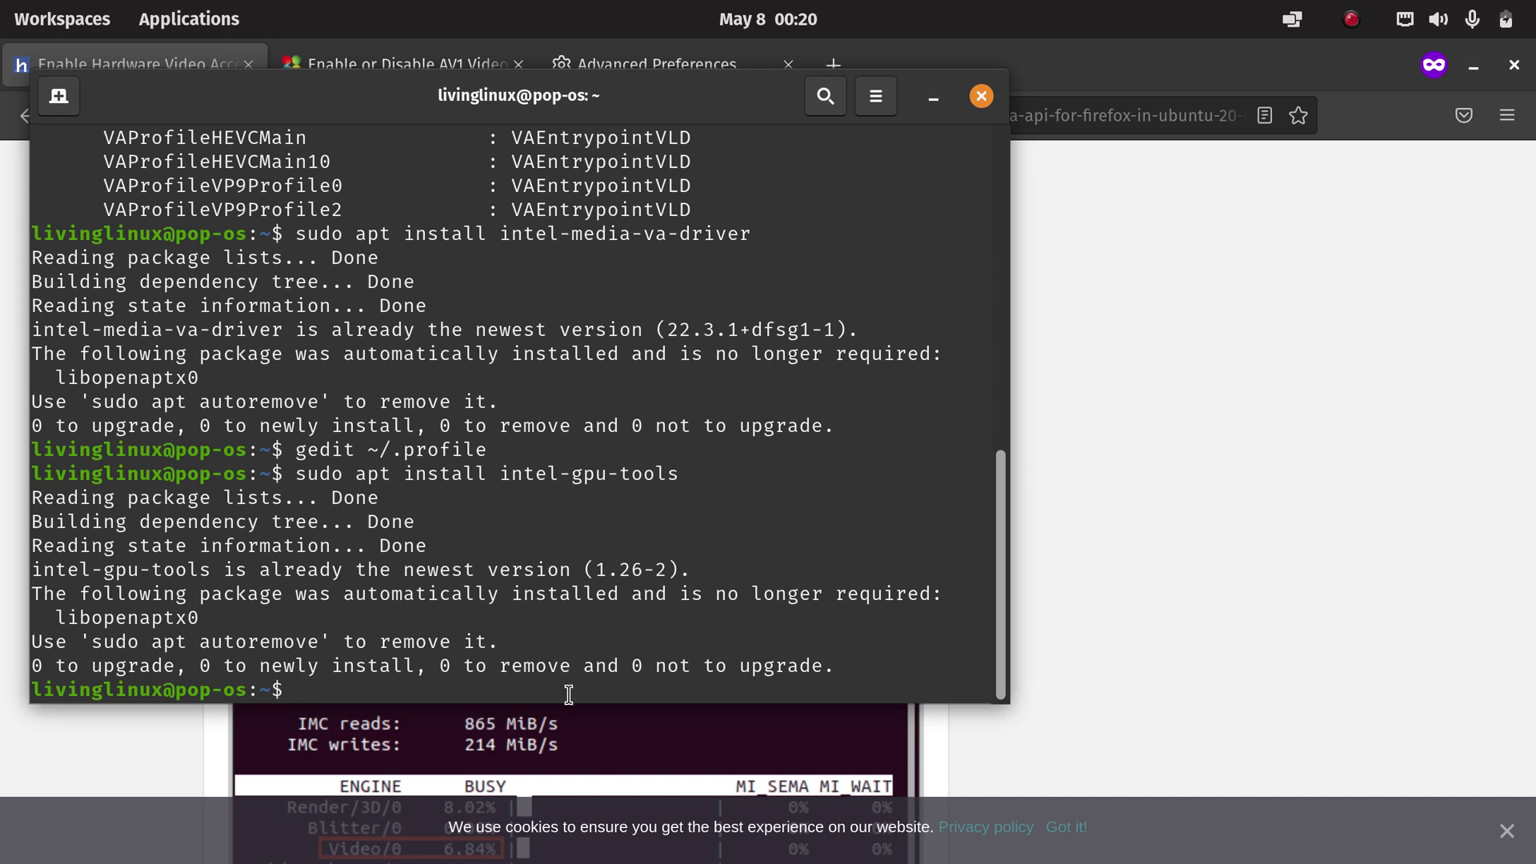
Run 'sudo intel_gpu_top' and check the Video engine shows 0.00% busy.
left_click(1126, 602)
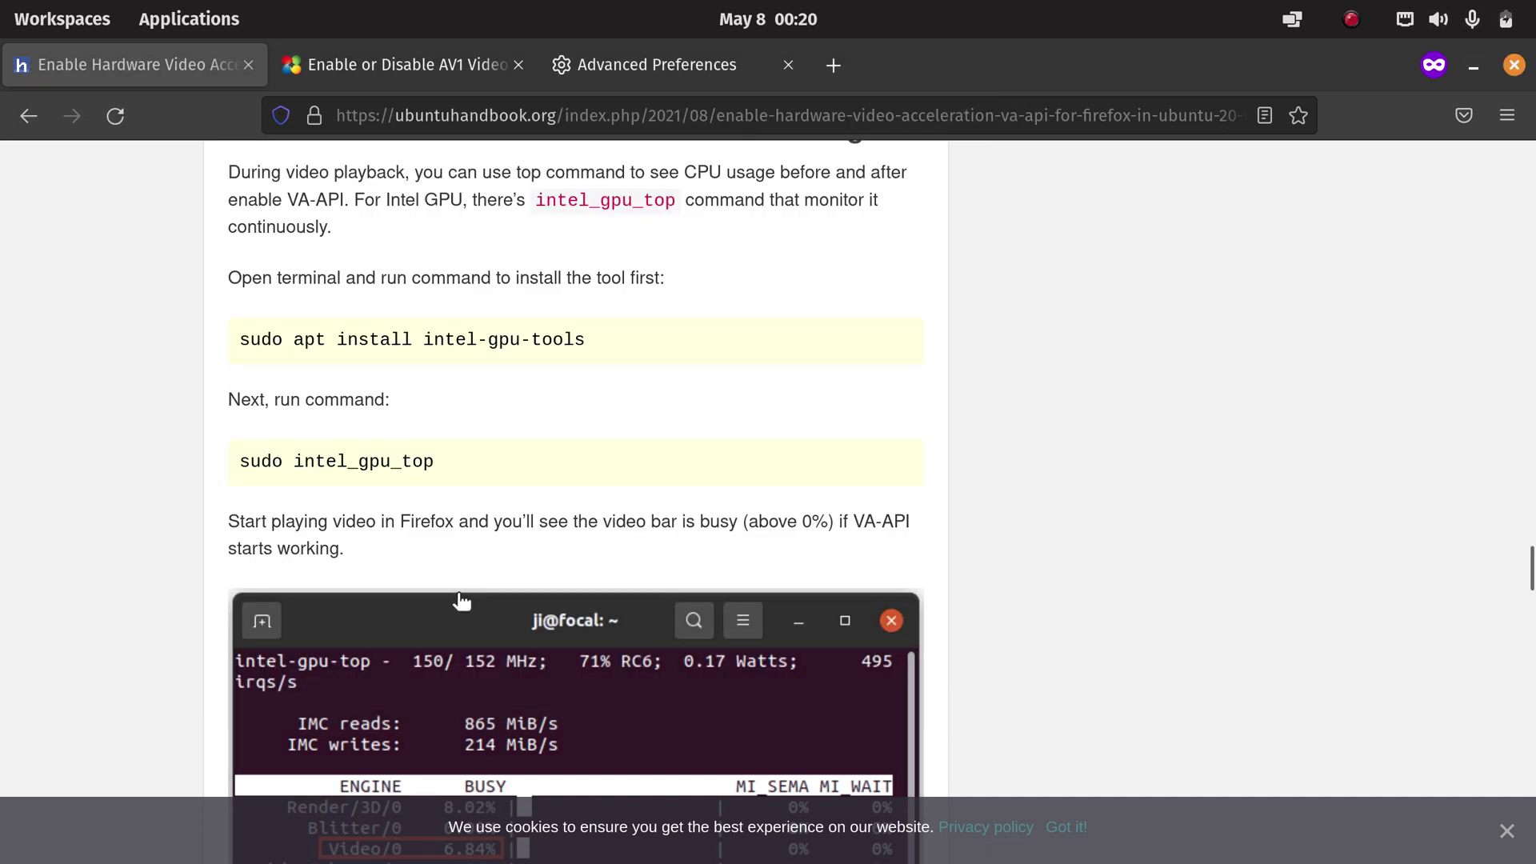
left_click_drag(249, 463, 444, 466)
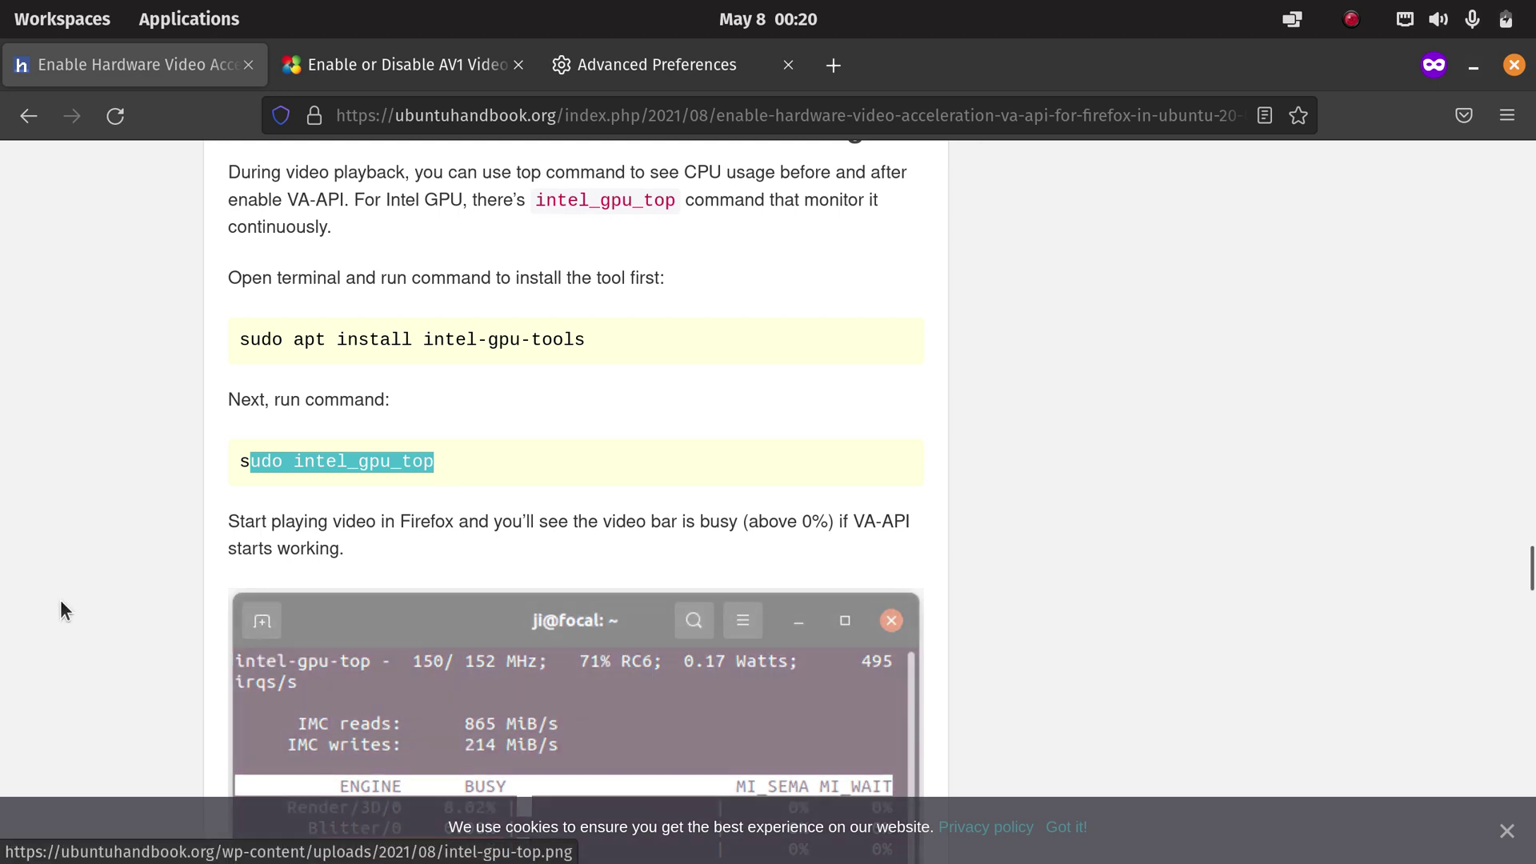
mouse_move(2, 591)
left_click(25, 500)
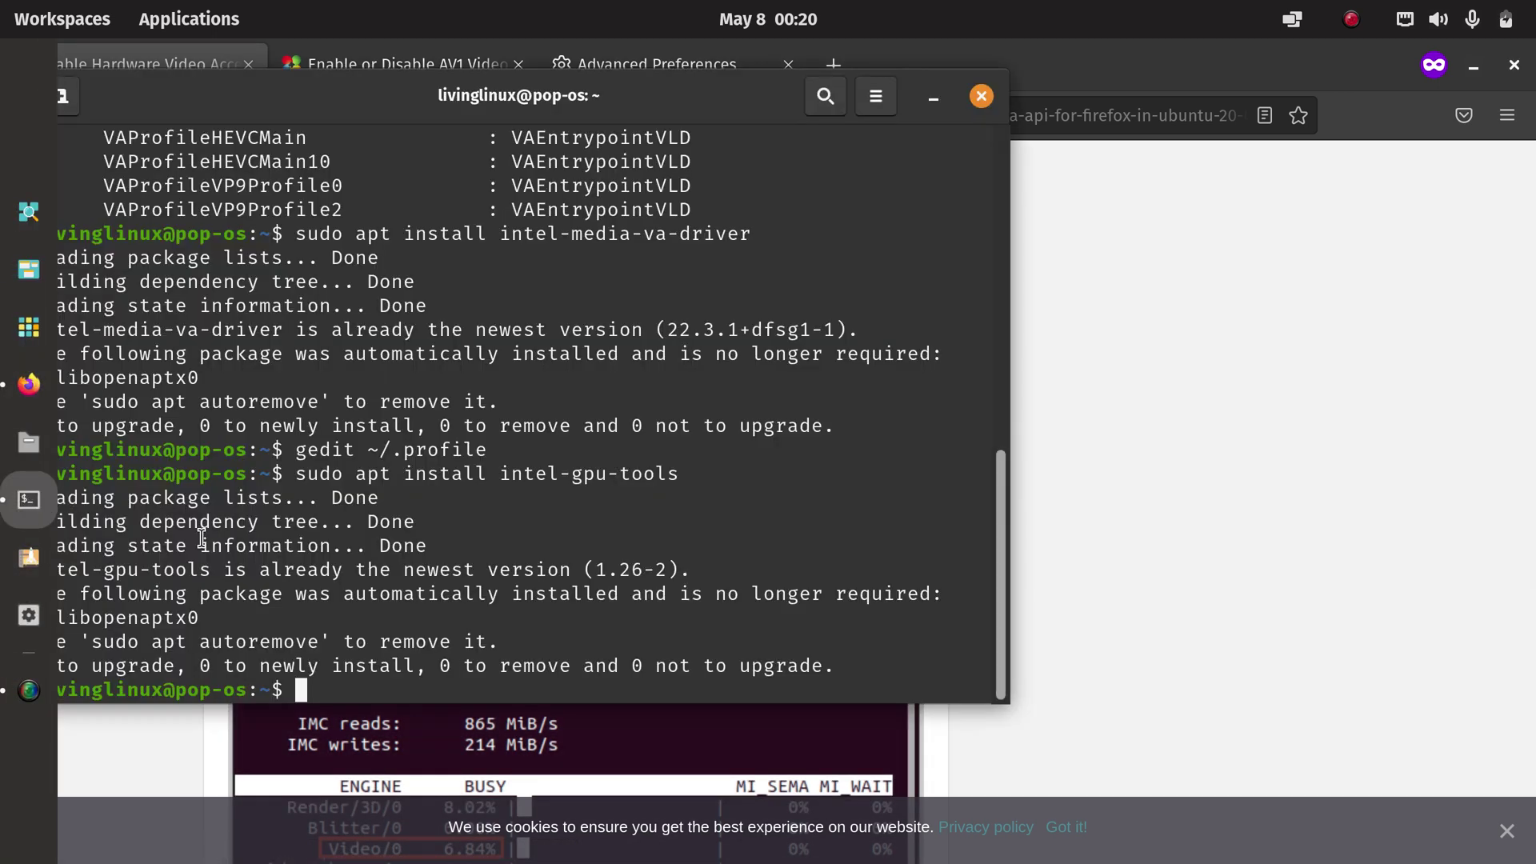
type("sudo intel_gpu_top")
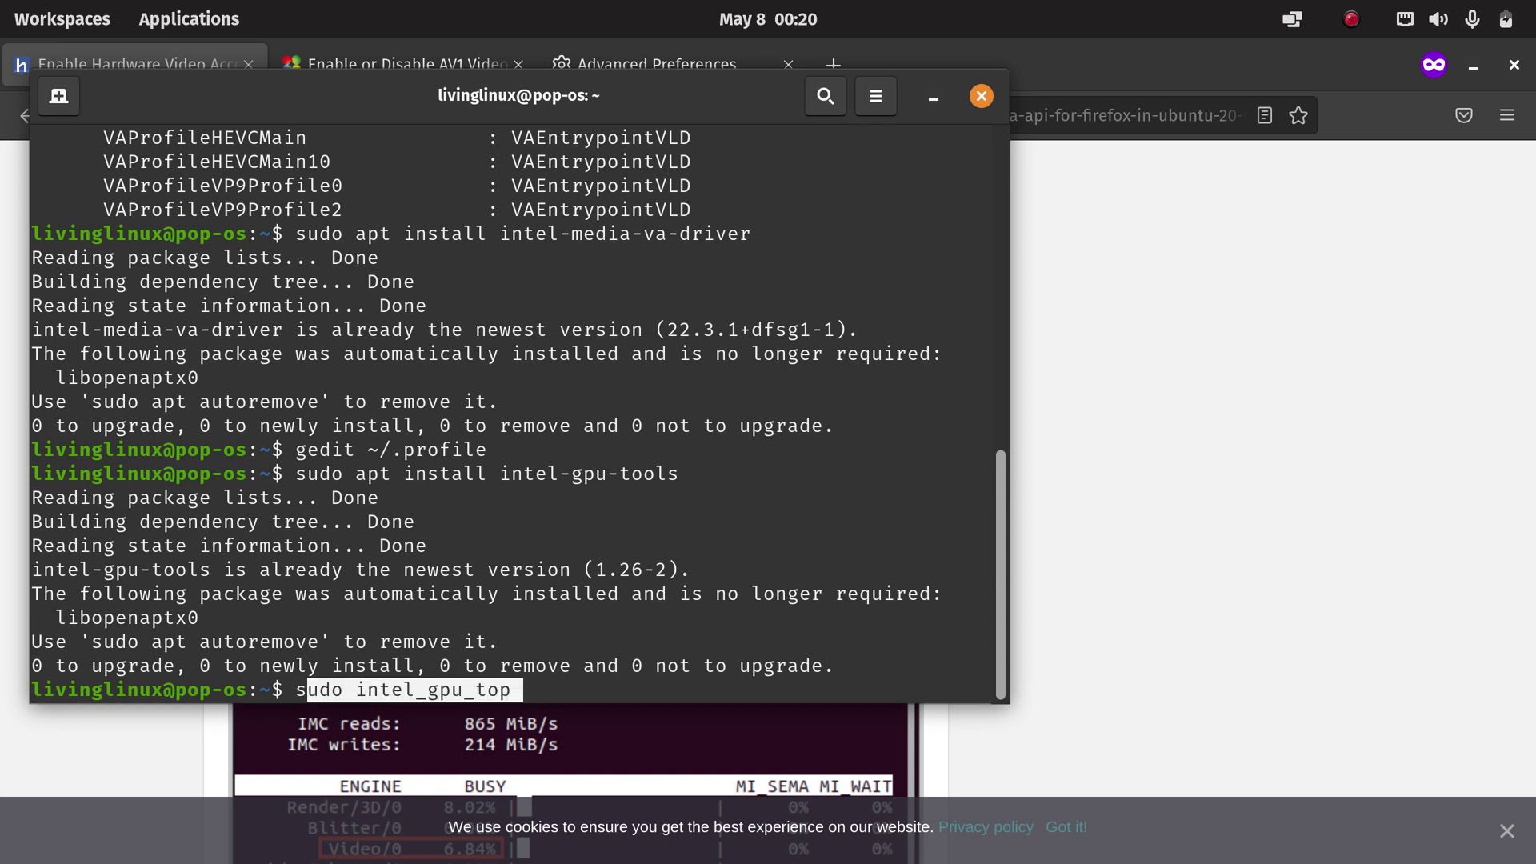
key("Return")
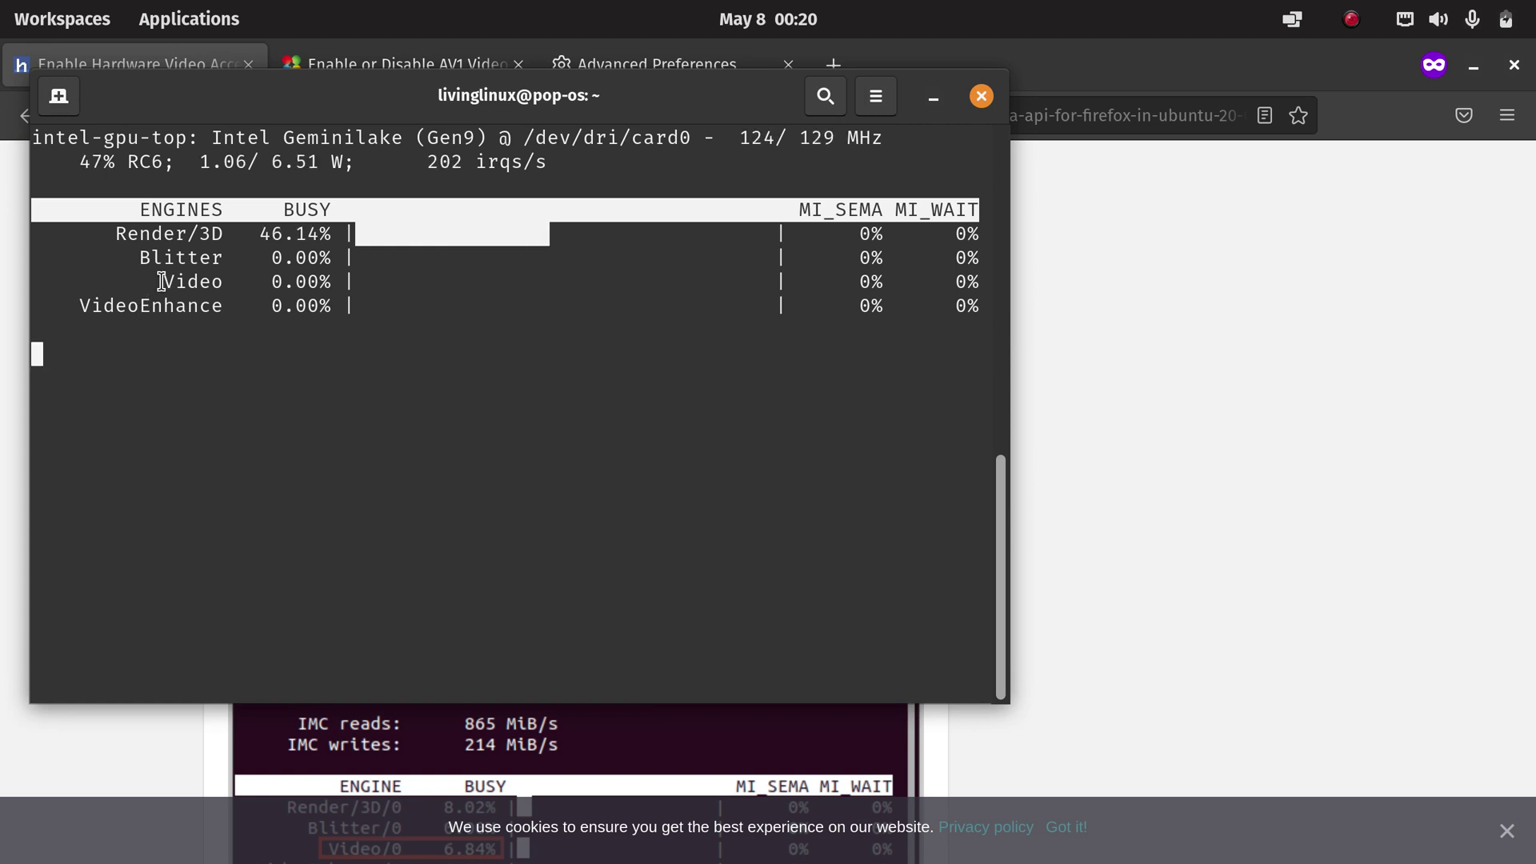
left_click_drag(161, 282, 372, 284)
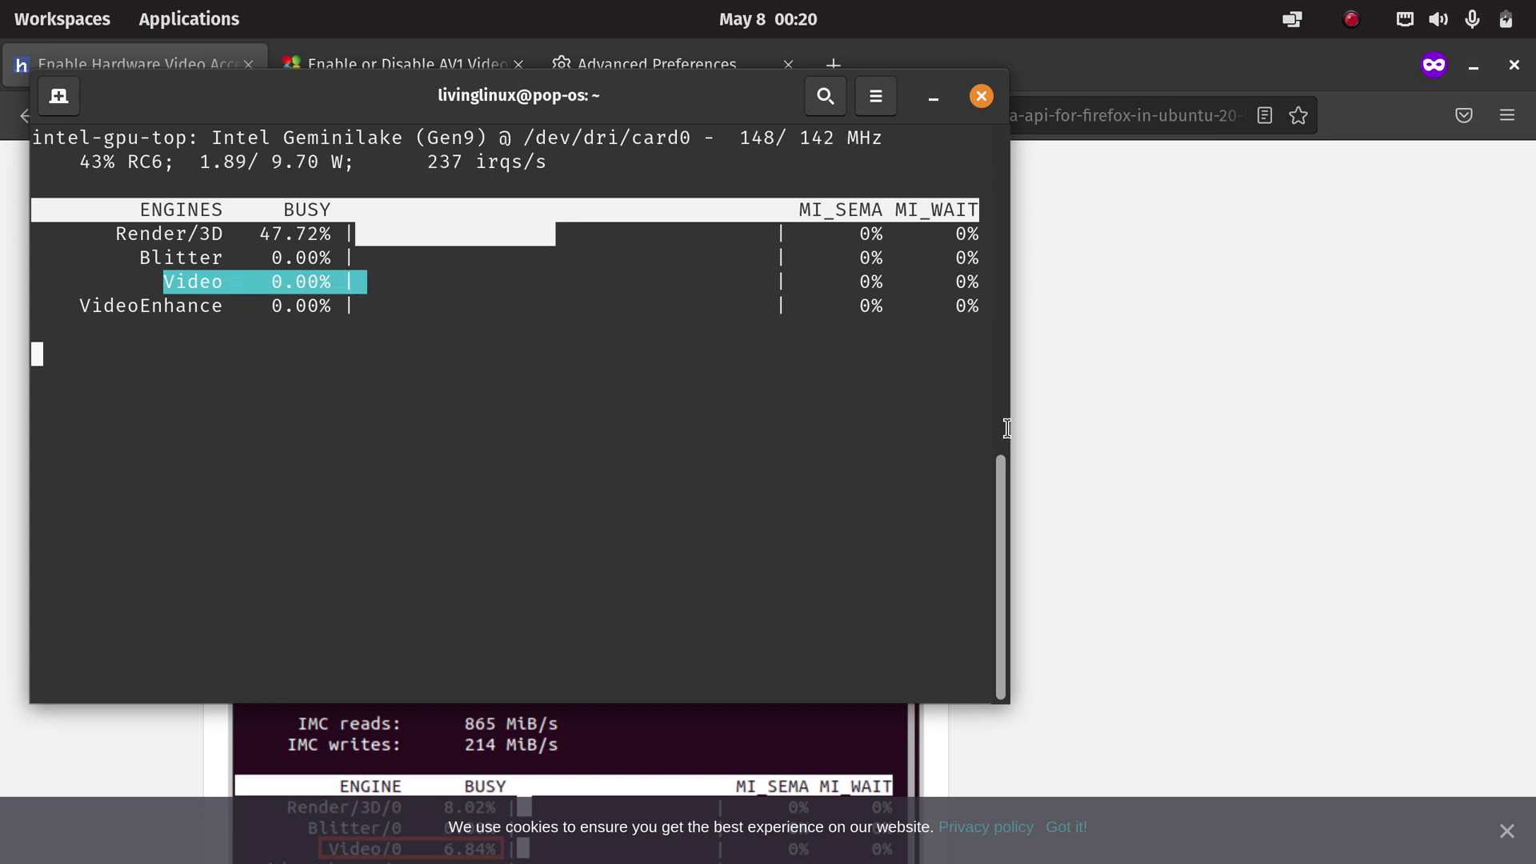
left_click(1196, 496)
scroll(1140, 490, "down", 10)
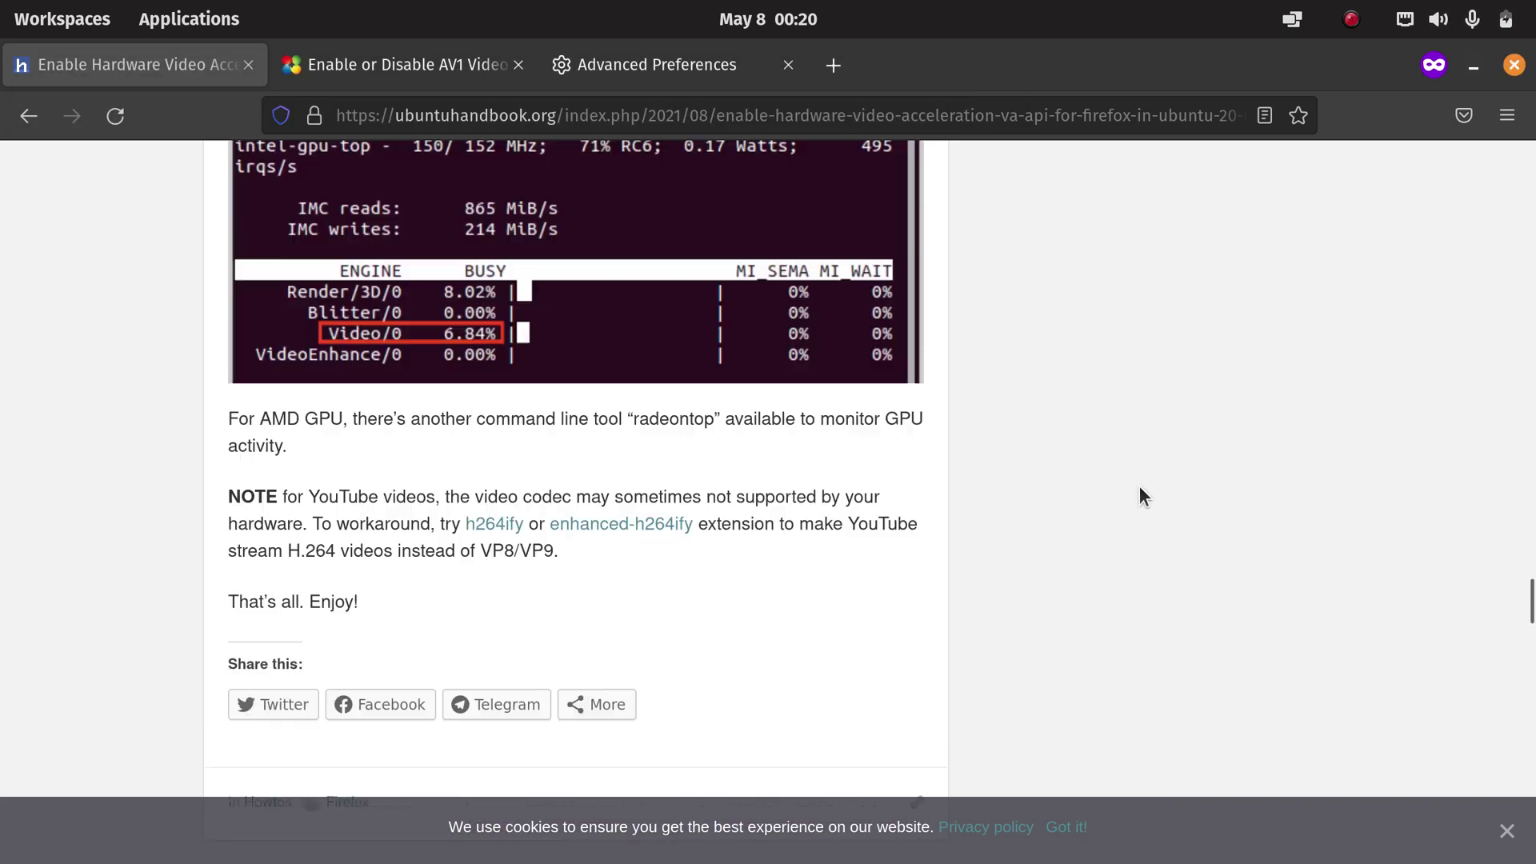
scroll(1139, 487, "up", 5)
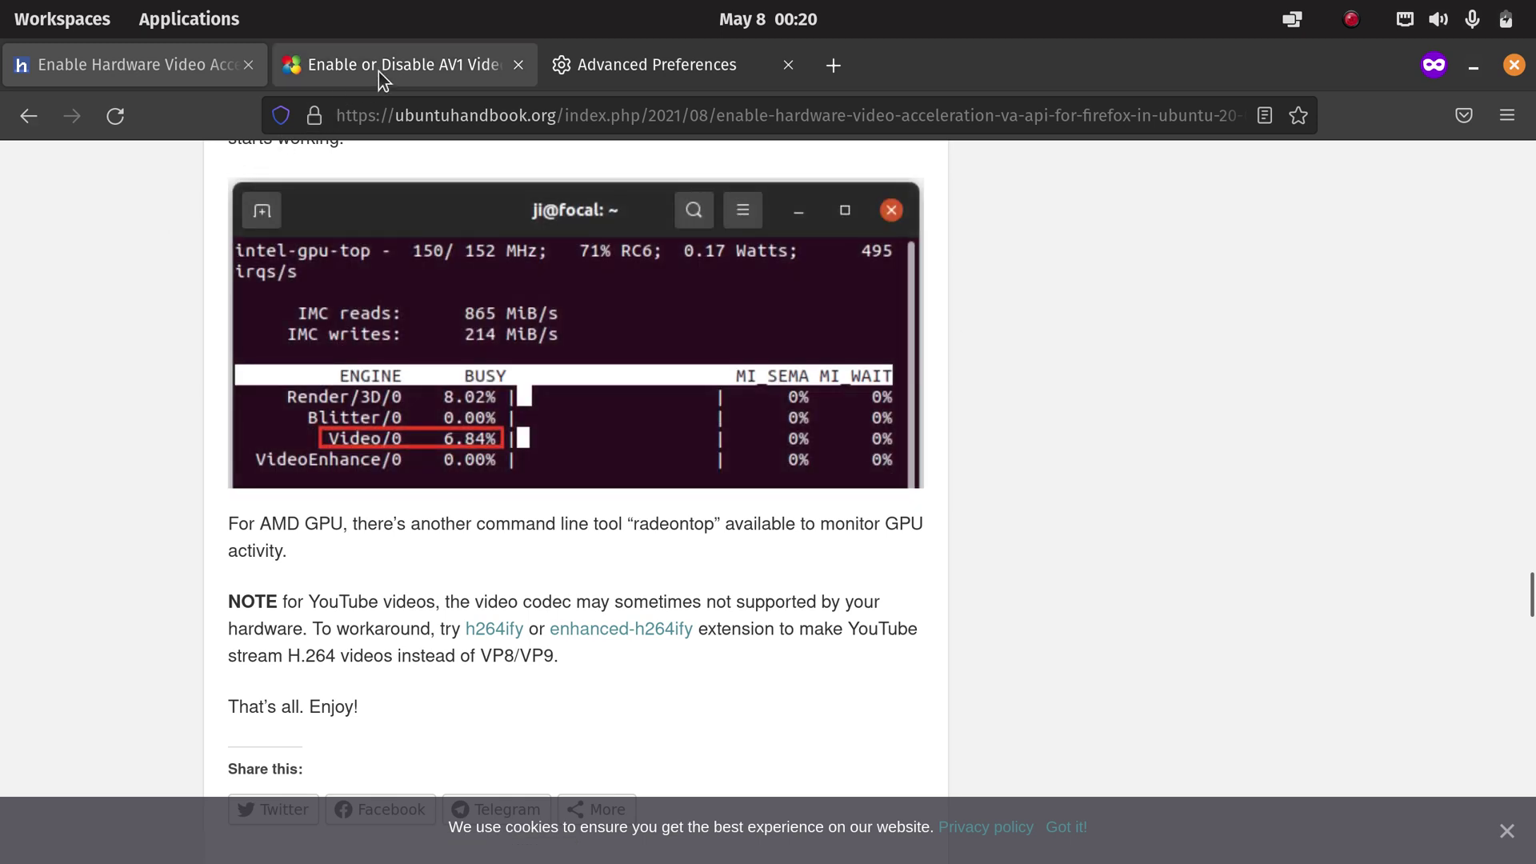
Copy 'media.av1.enabled' from the TenForums tutorial and search it in about:config, showing false.
left_click(396, 66)
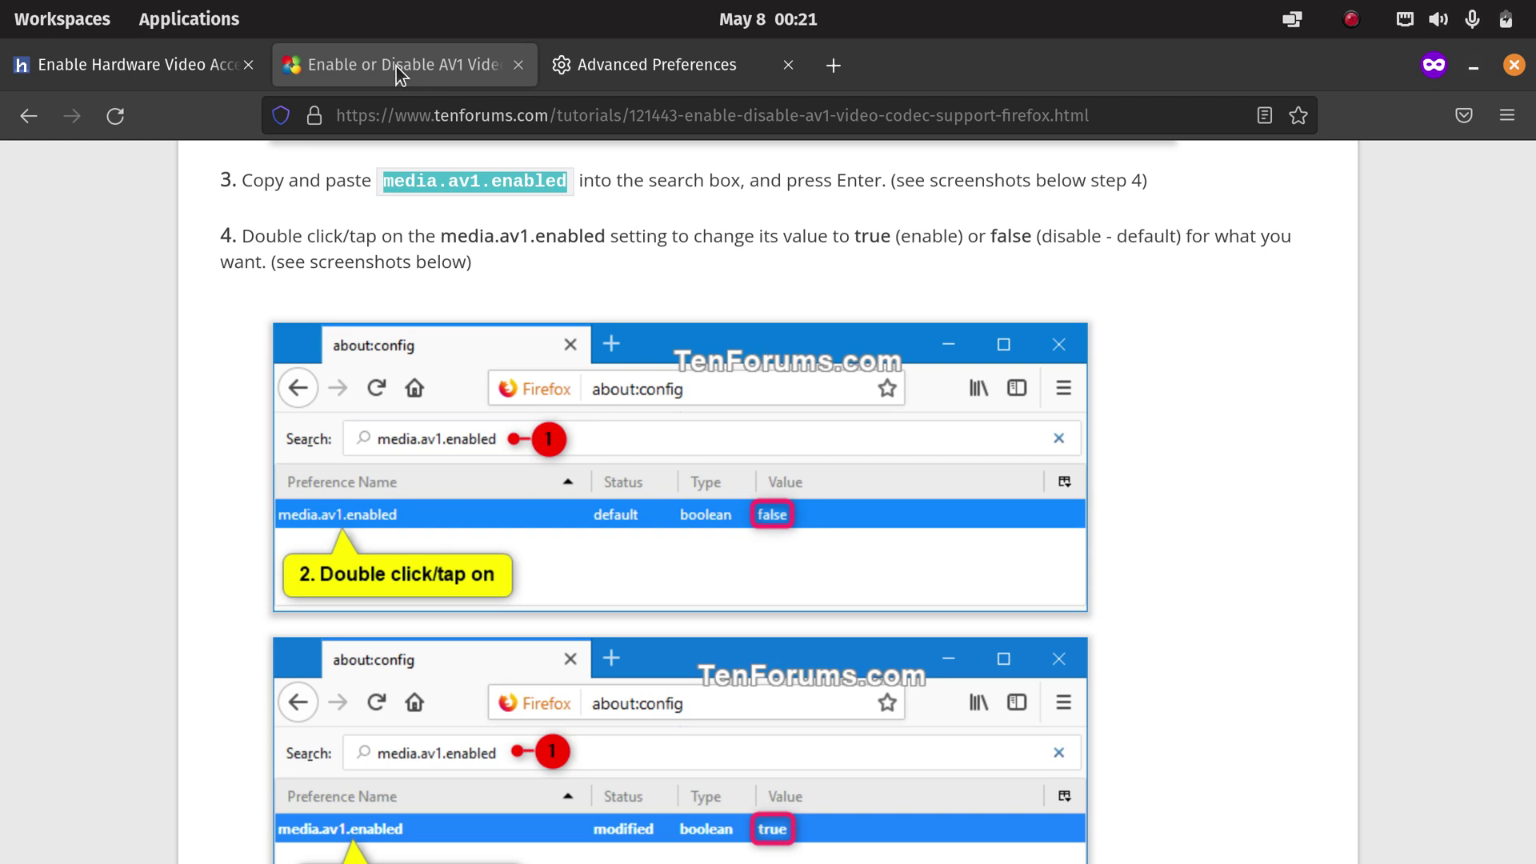
right_click(493, 181)
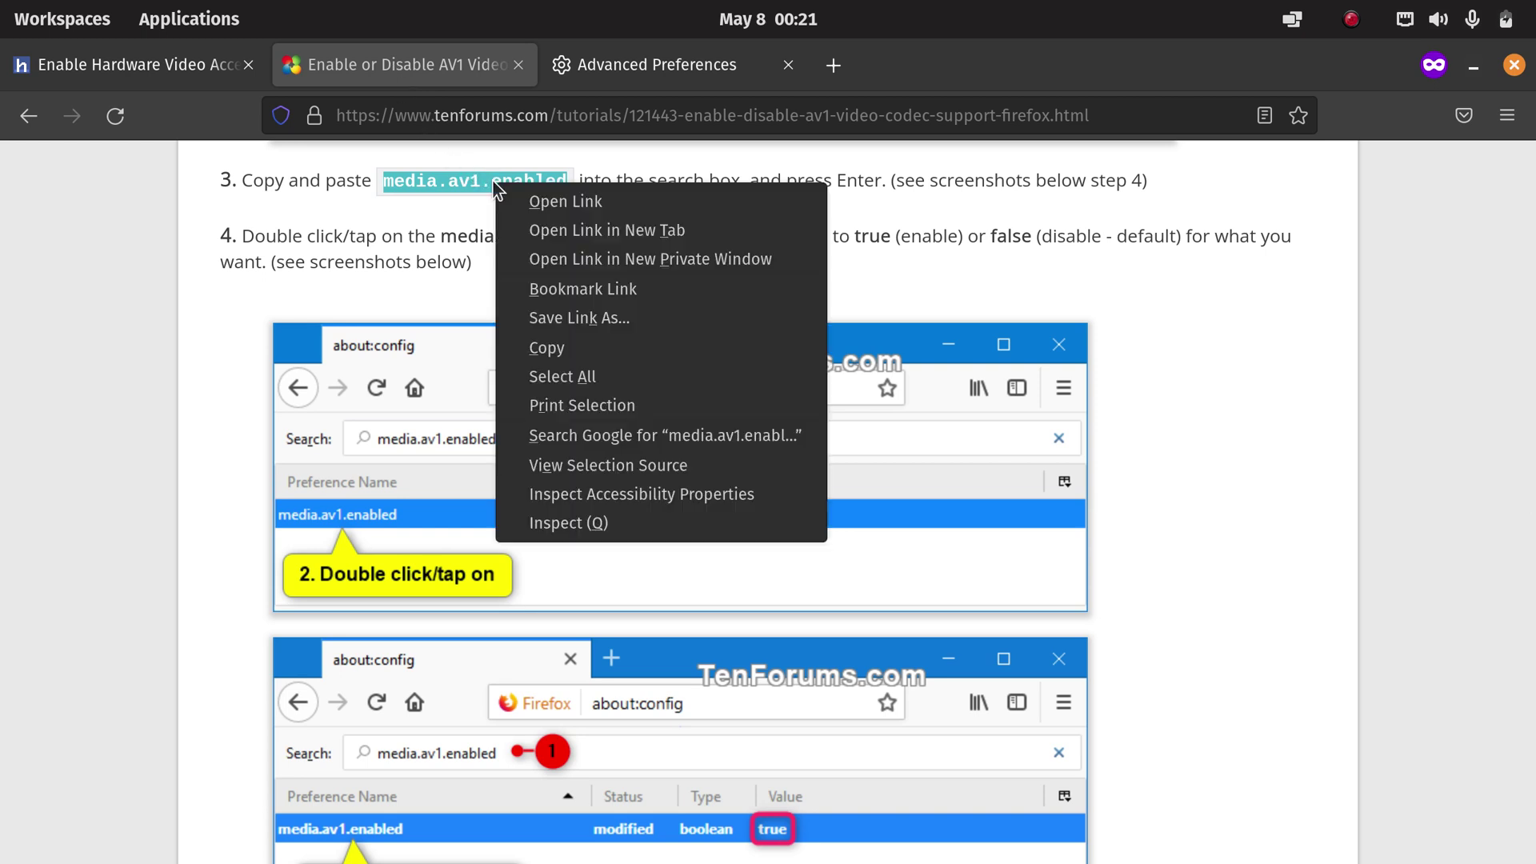
left_click(578, 347)
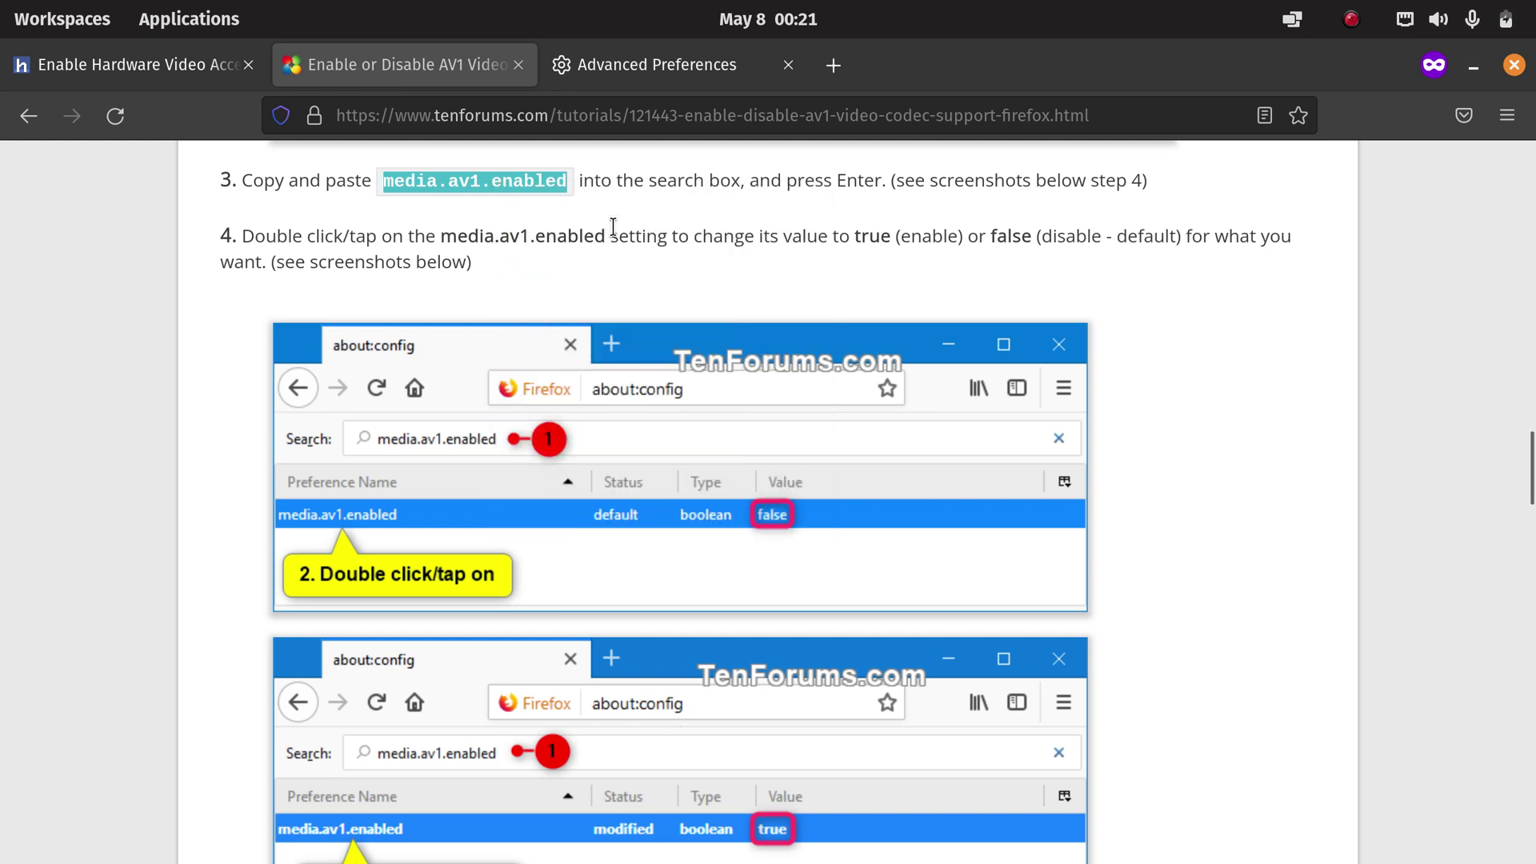
left_click(690, 80)
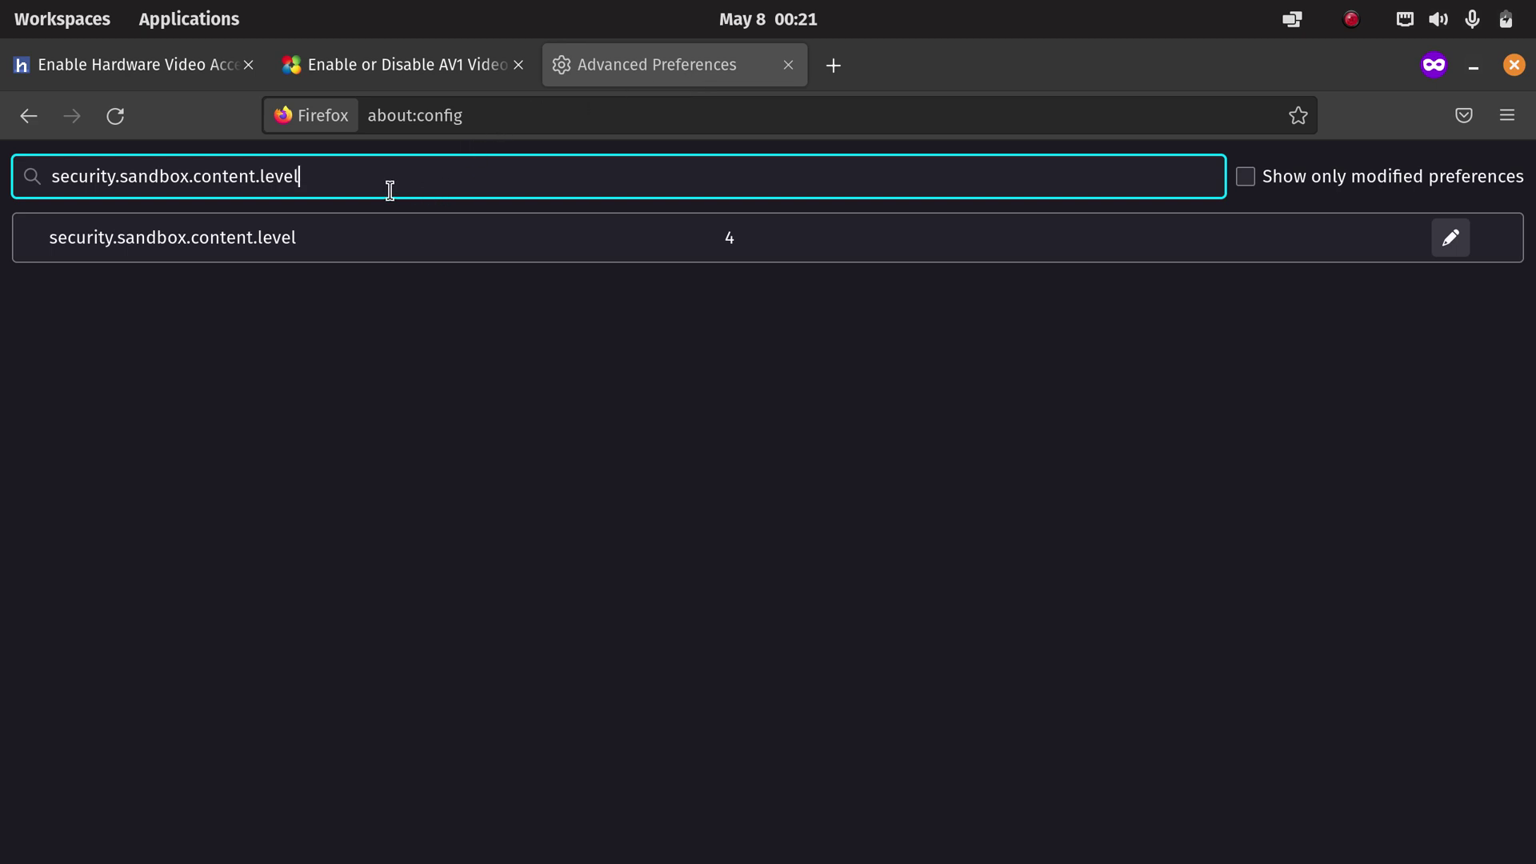
key("ctrl+a")
key("ctrl+v")
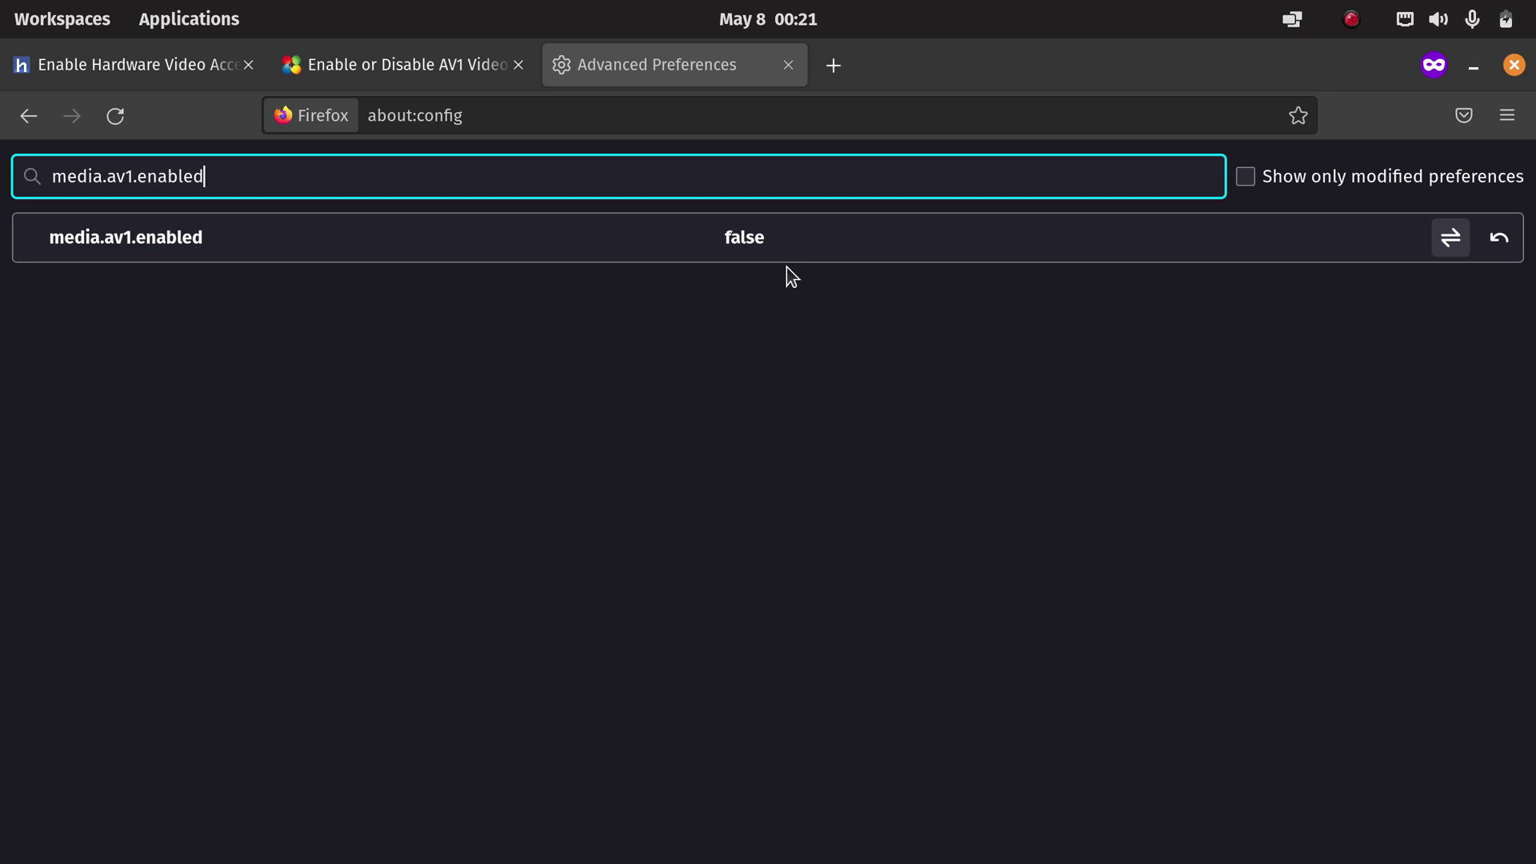
Close the about:config Advanced Preferences tab.
left_click(787, 69)
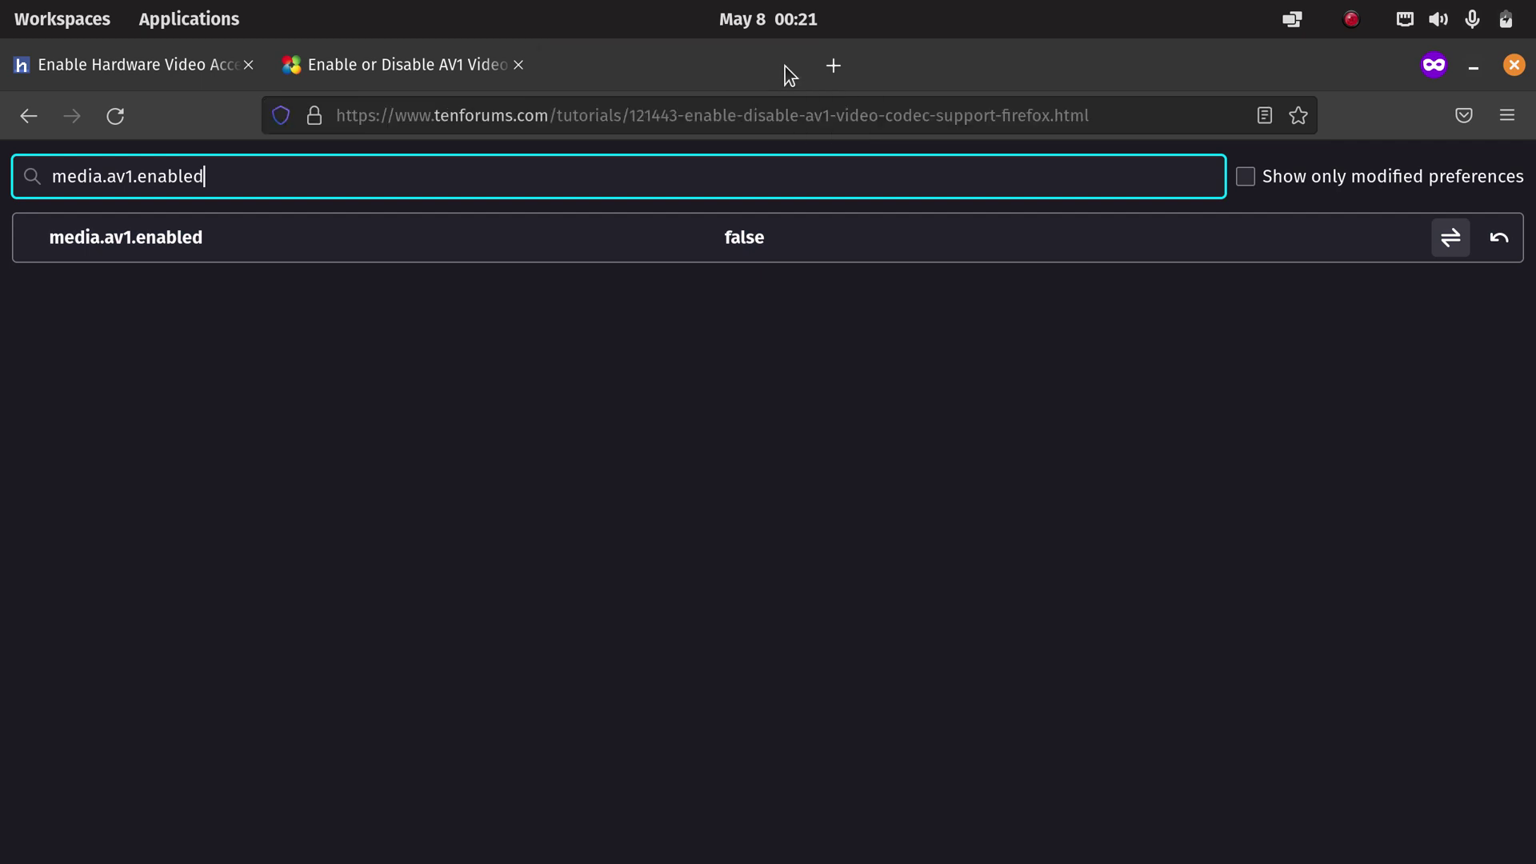